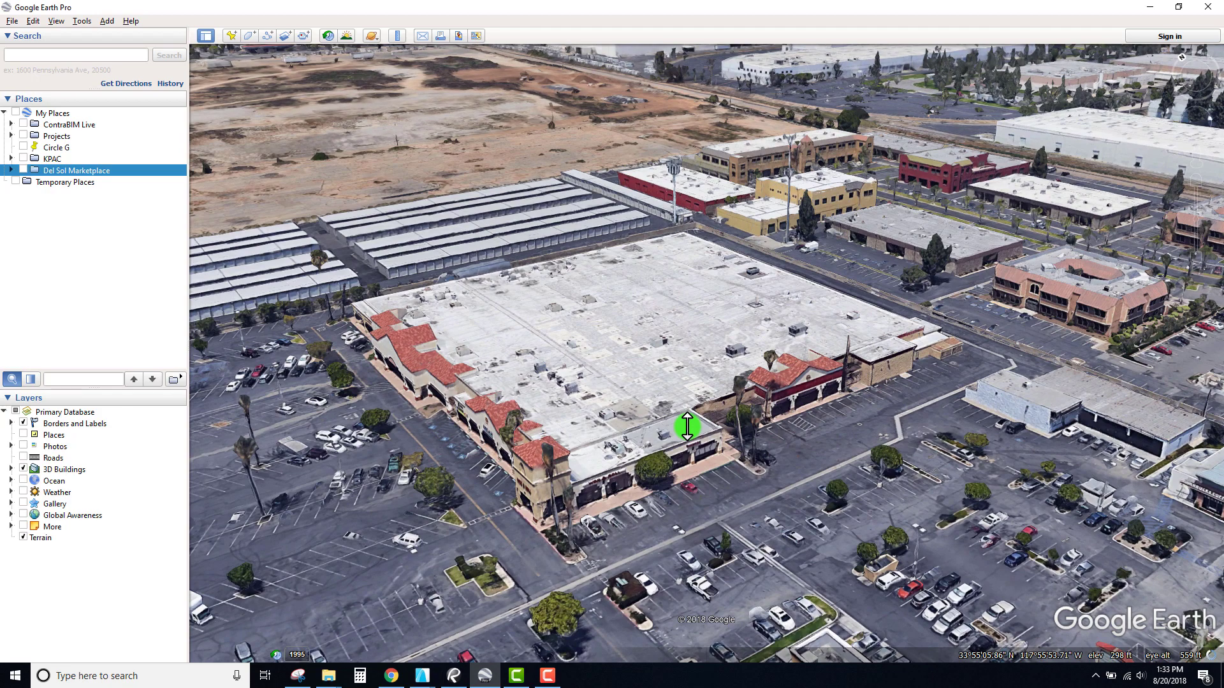
Show the Del Sol Marketplace folder's polygon and elevation placemarks on the building and expand the folder's contents
{"action": "scroll", "coordinate": [546, 429], "scroll_direction": "up", "scroll_amount": 2}
{"action": "left_click_drag", "start_coordinate": [590, 437], "coordinate": [641, 429]}
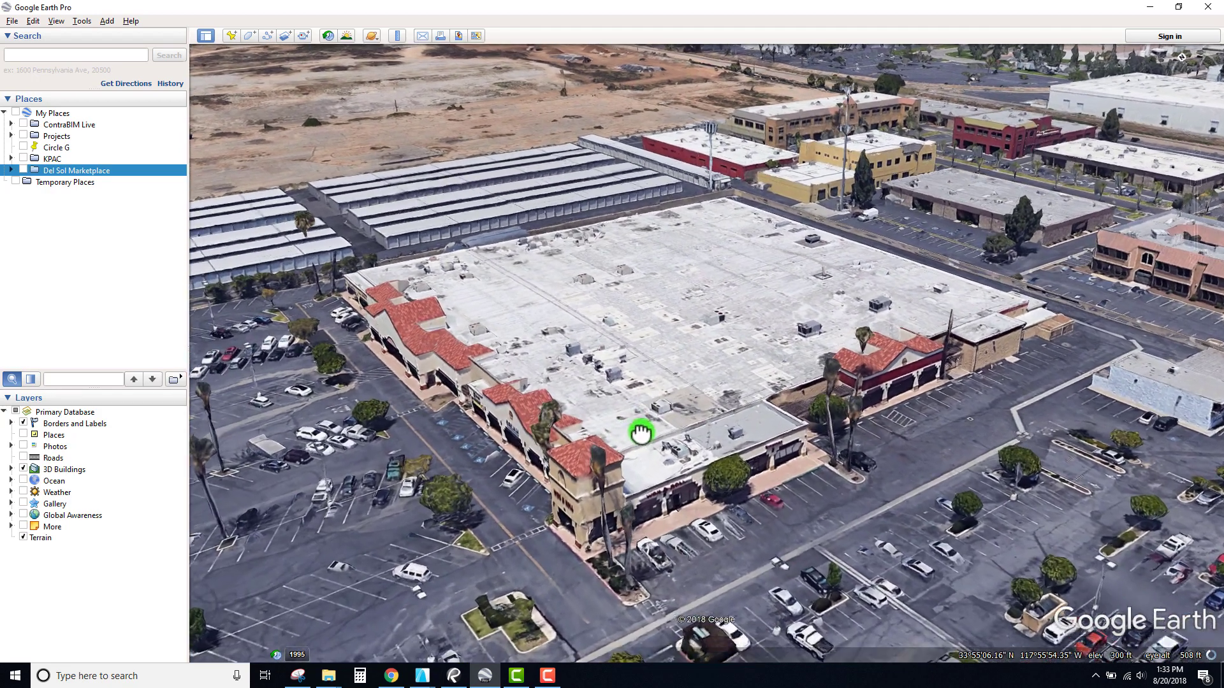
{"action": "scroll", "coordinate": [655, 411], "scroll_direction": "up", "scroll_amount": 1}
{"action": "middle_click_drag", "start_coordinate": [655, 411], "coordinate": [693, 398]}
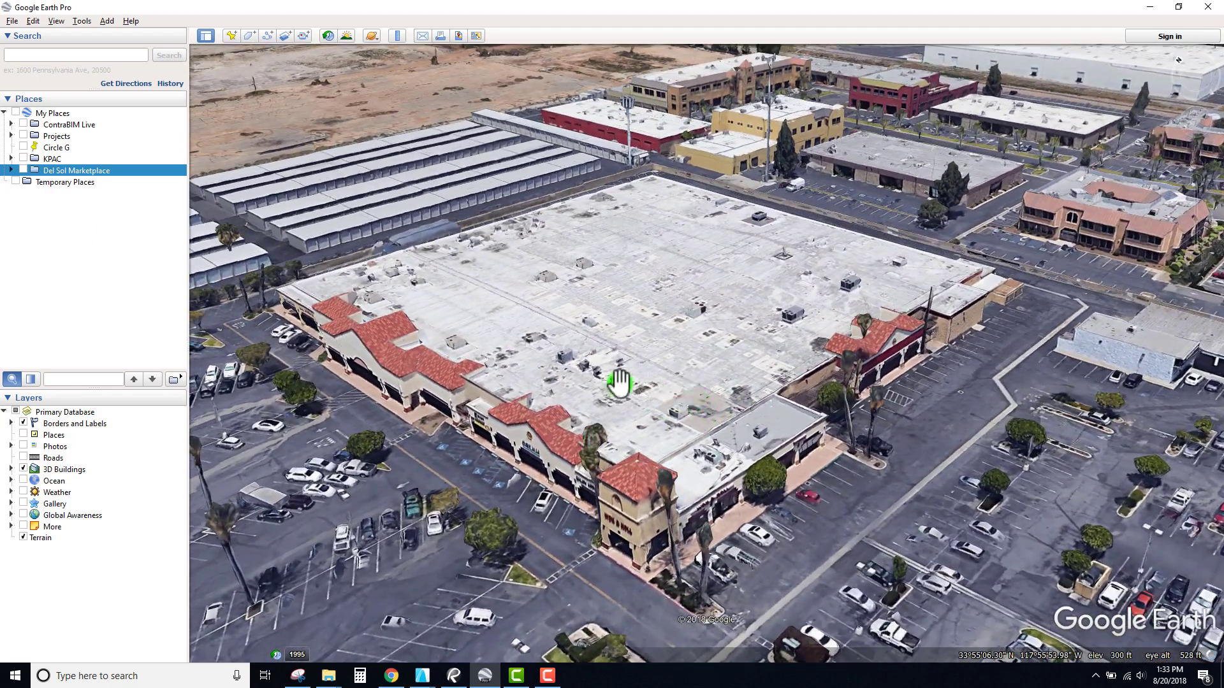
{"action": "left_click", "coordinate": [23, 170]}
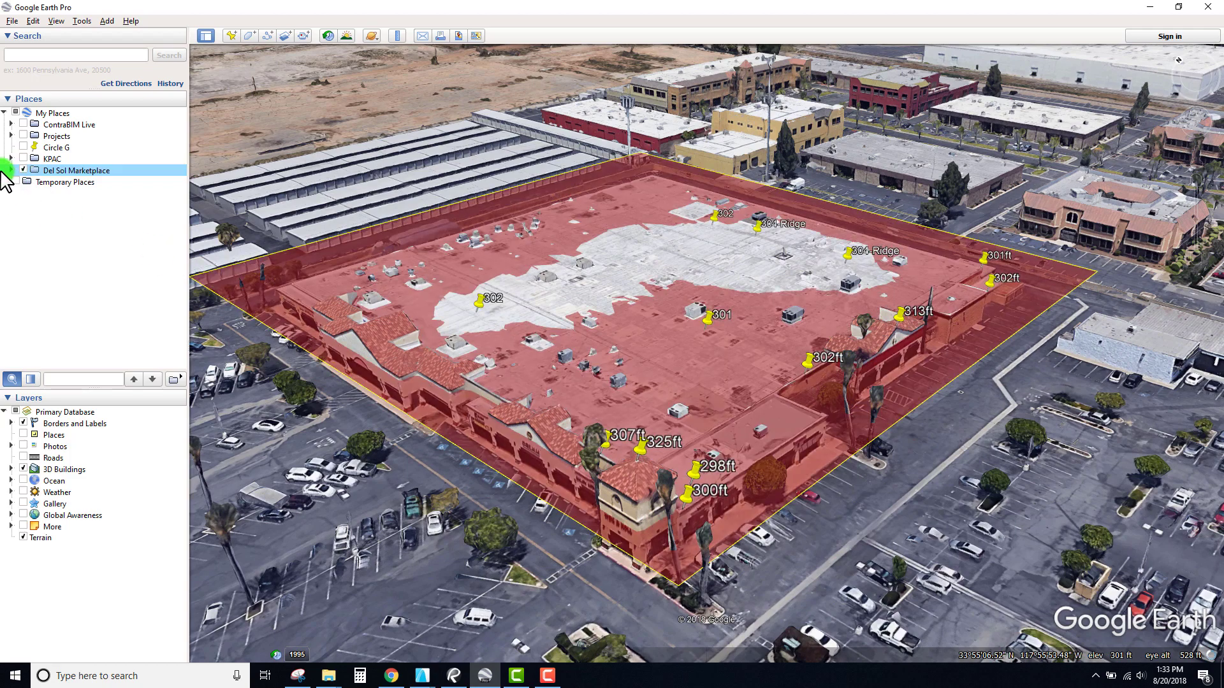
{"action": "left_click", "coordinate": [11, 170]}
{"action": "middle_click_drag", "start_coordinate": [786, 347], "coordinate": [739, 323]}
{"action": "left_click_drag", "start_coordinate": [808, 317], "coordinate": [768, 297]}
{"action": "middle_click_drag", "start_coordinate": [773, 241], "coordinate": [602, 213]}
{"action": "left_click_drag", "start_coordinate": [685, 213], "coordinate": [698, 265]}
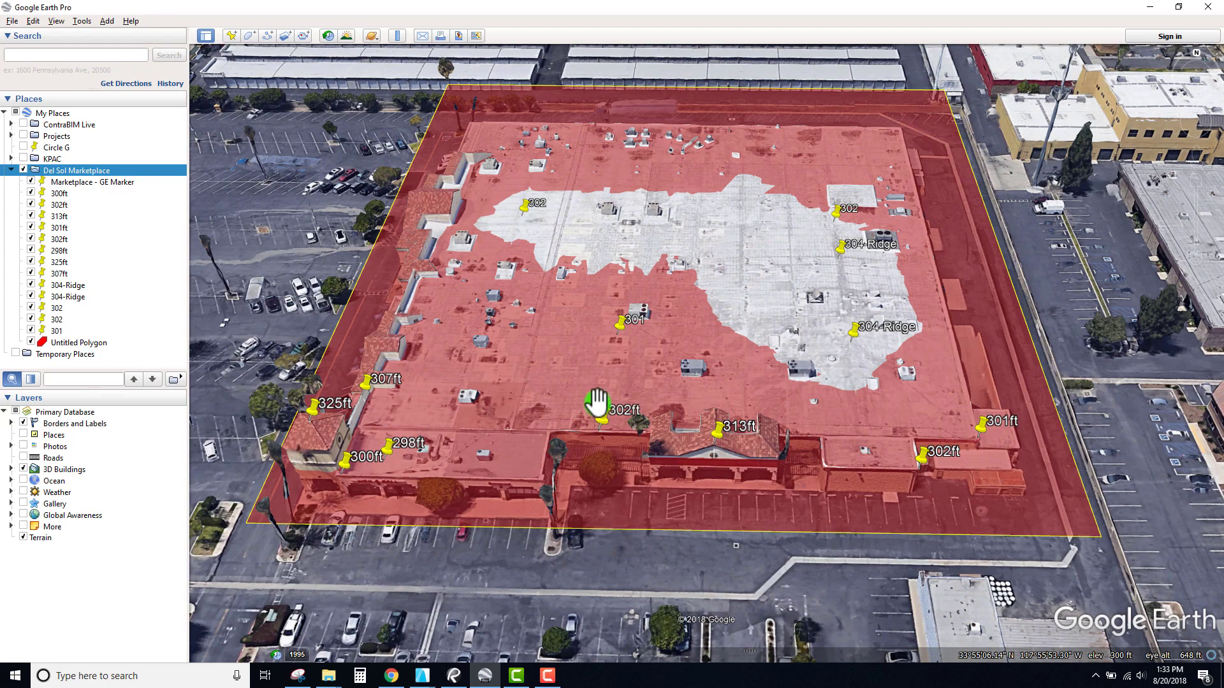
{"action": "left_click_drag", "start_coordinate": [598, 403], "coordinate": [582, 355]}
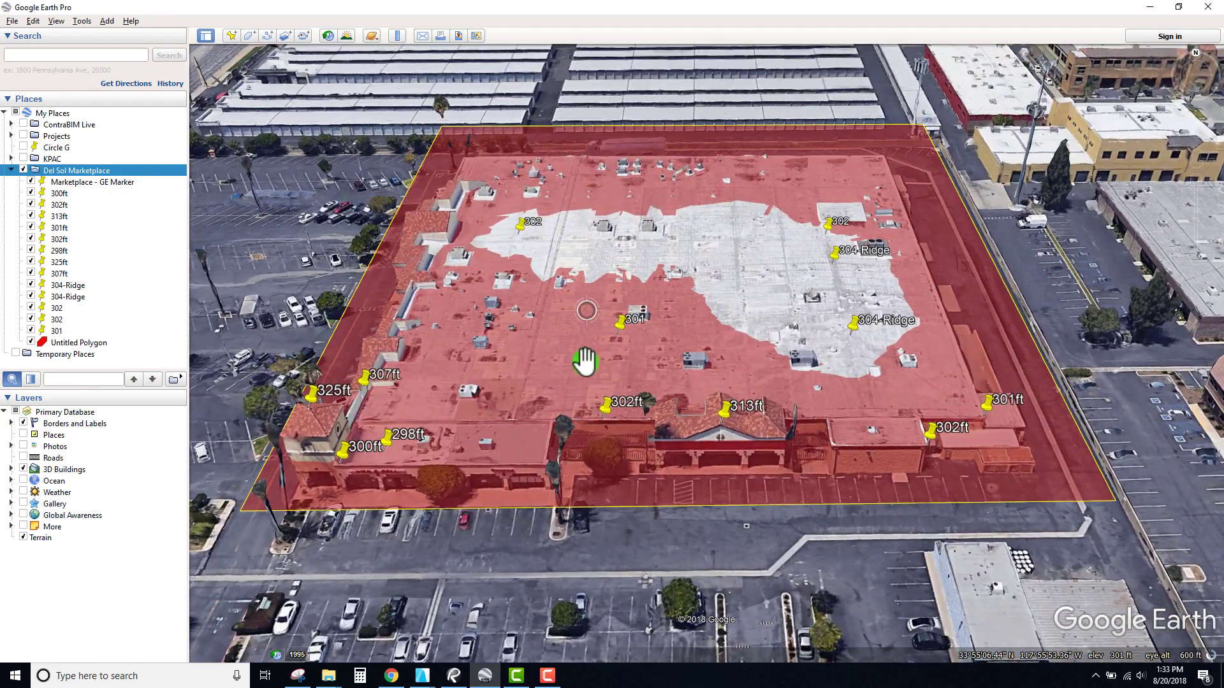
{"action": "left_click", "coordinate": [63, 182]}
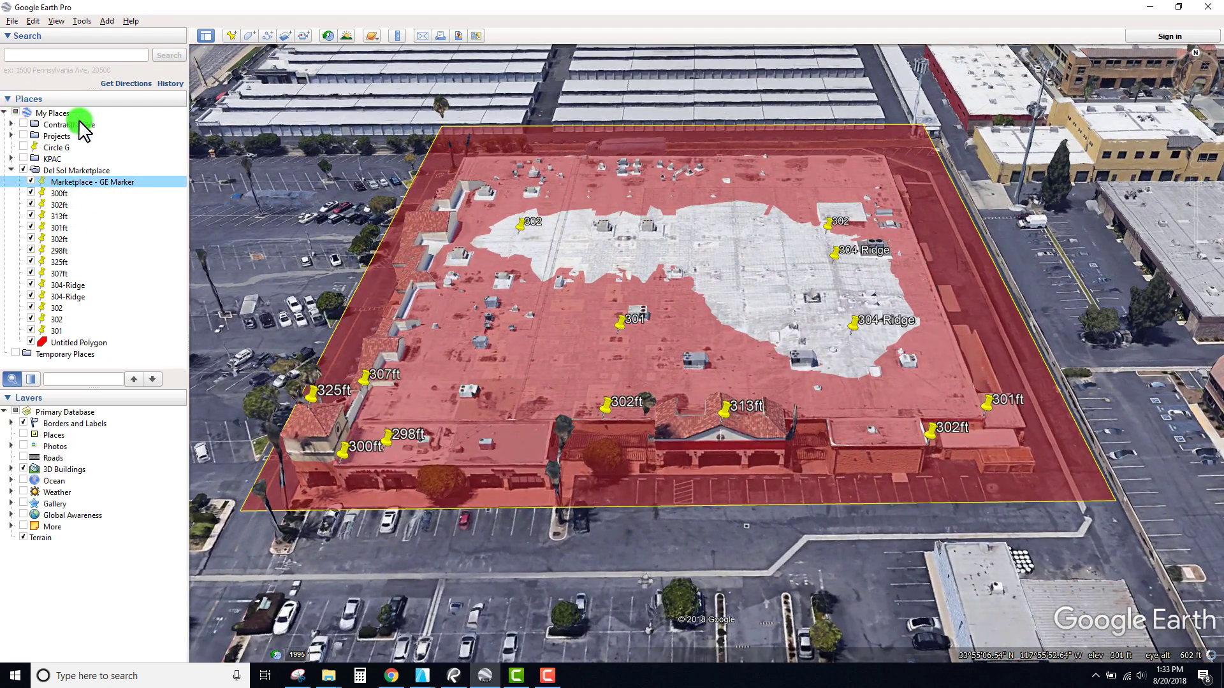
{"action": "left_click", "coordinate": [50, 330], "text": "shift"}
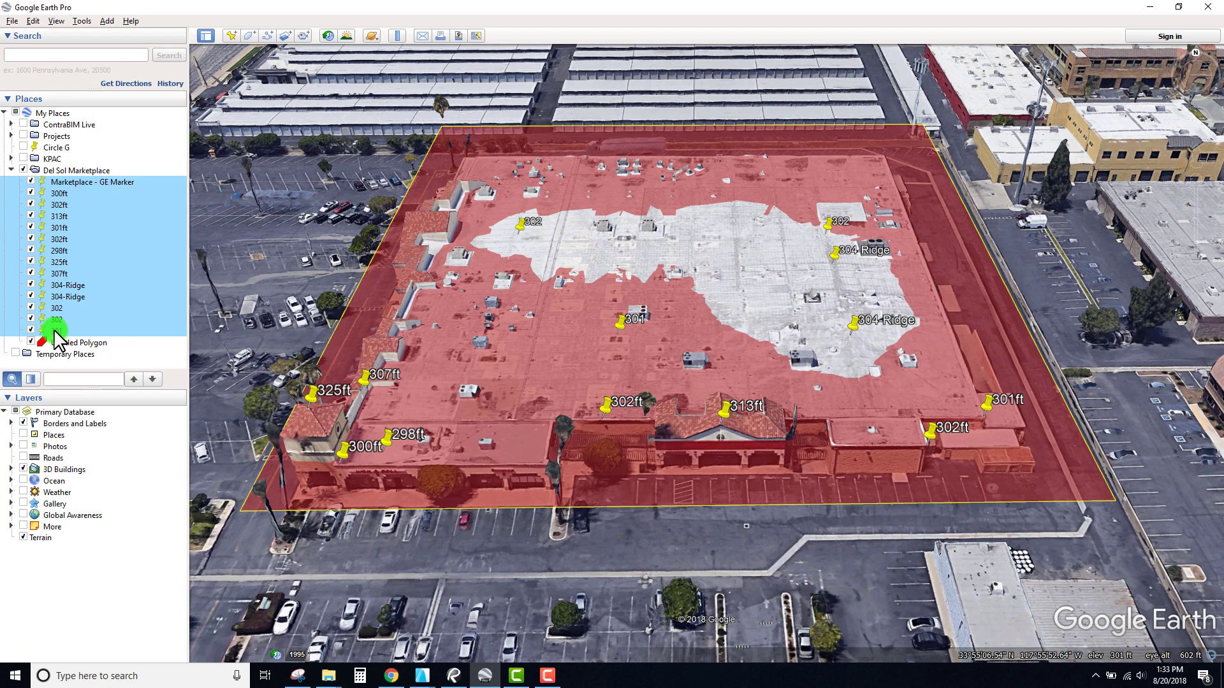
{"action": "left_click", "coordinate": [31, 194]}
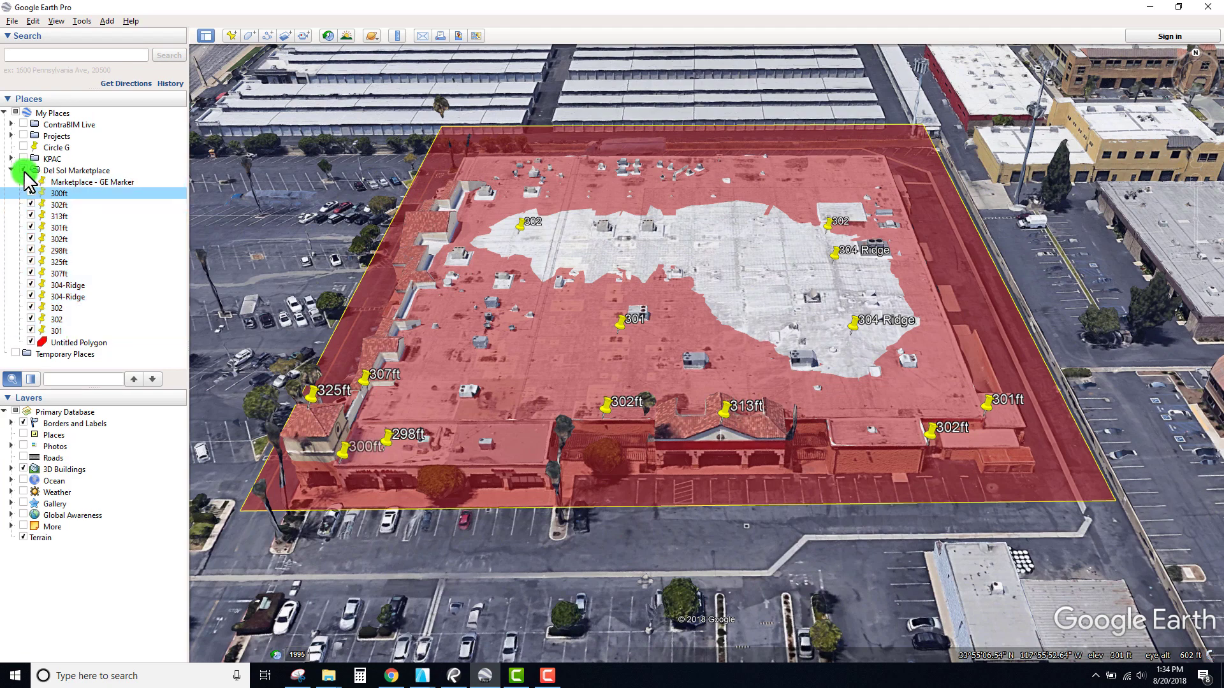
{"action": "left_click", "coordinate": [24, 170]}
{"action": "left_click", "coordinate": [24, 170]}
Add a subfolder named Elevations to the Del Sol Marketplace folder
{"action": "right_click", "coordinate": [60, 171]}
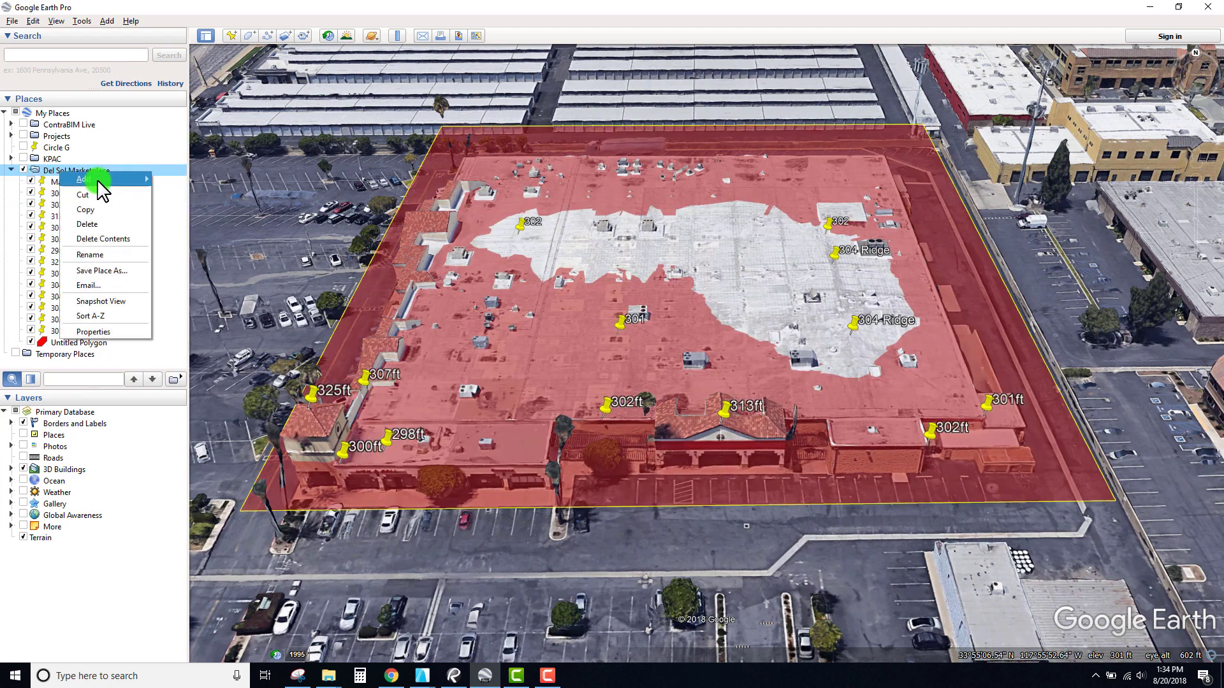
{"action": "mouse_move", "coordinate": [95, 181]}
{"action": "left_click", "coordinate": [182, 179]}
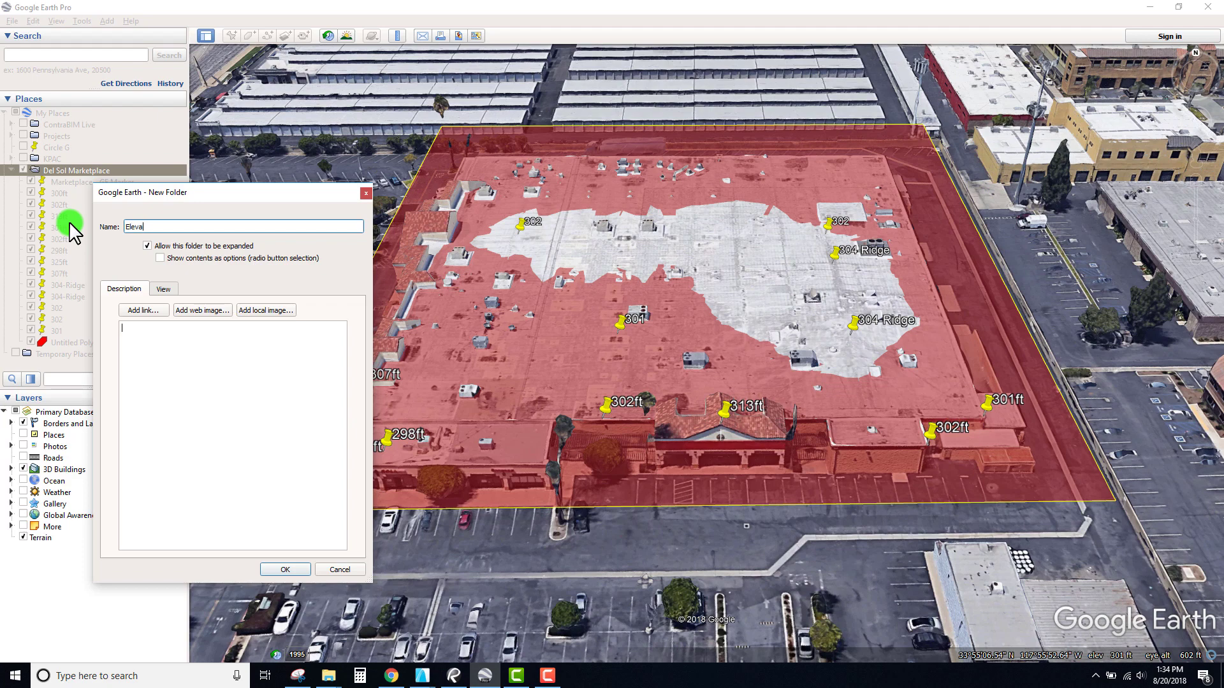
{"action": "left_click", "coordinate": [277, 570]}
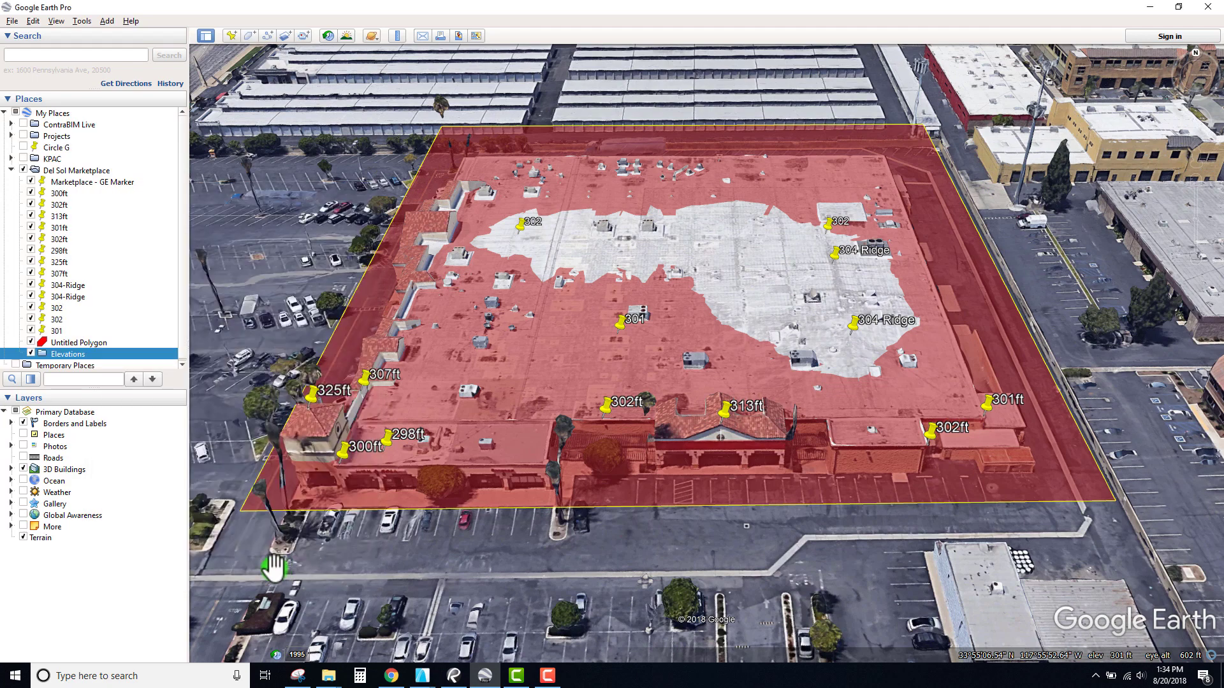
Move all the folder's placemarks, from Marketplace - GE Marker through 301, into the Elevations subfolder
{"action": "left_click", "coordinate": [46, 331]}
{"action": "left_click", "coordinate": [61, 185], "text": "shift"}
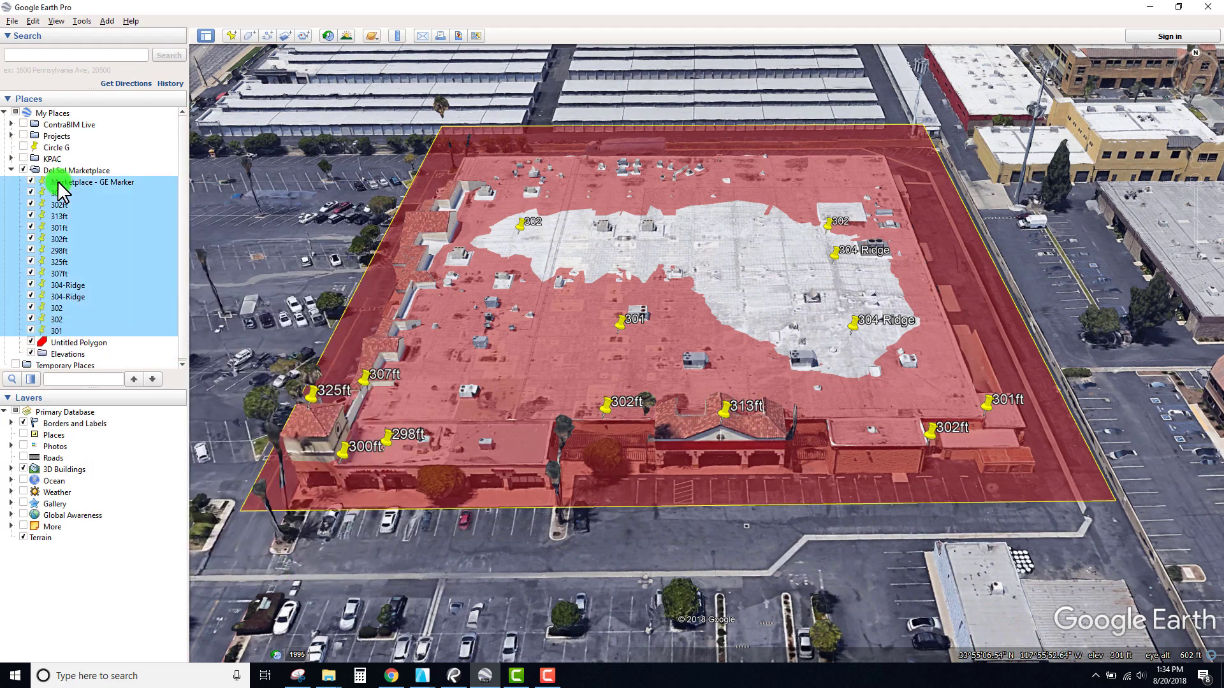
{"action": "left_click_drag", "start_coordinate": [61, 342], "coordinate": [64, 353]}
{"action": "left_click", "coordinate": [47, 193]}
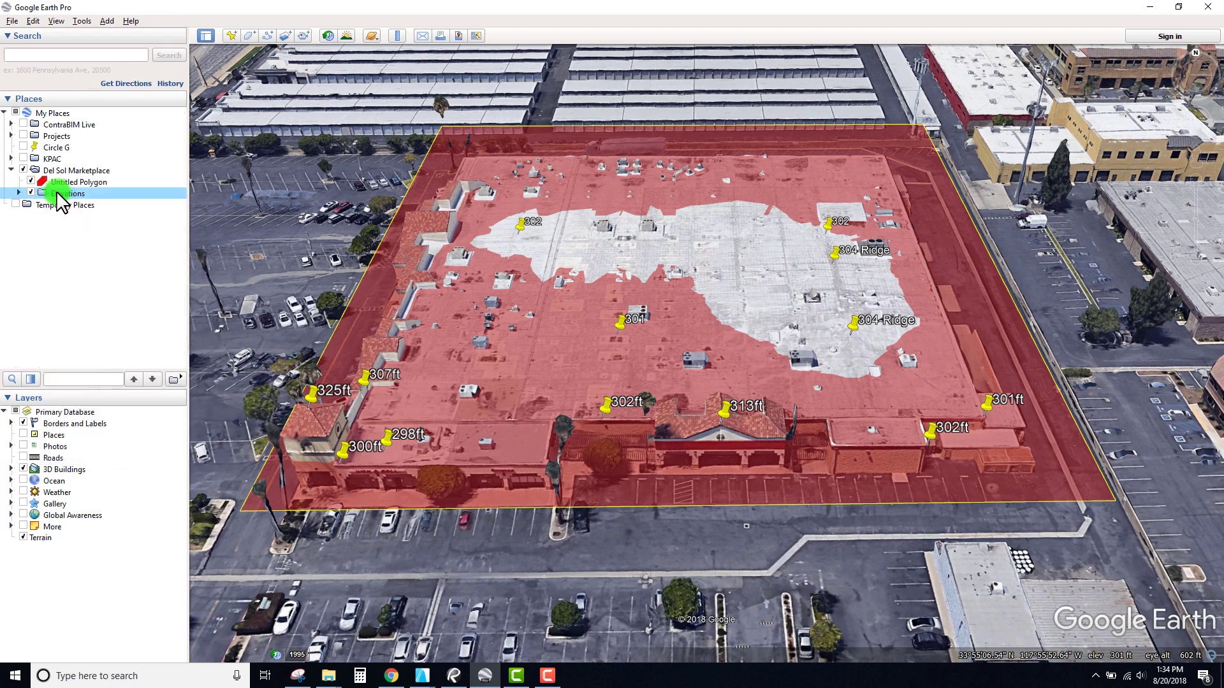
Compare the building with the untitled polygon hidden and shown, and examine from several angles where it cuts the roof
{"action": "left_click", "coordinate": [69, 183]}
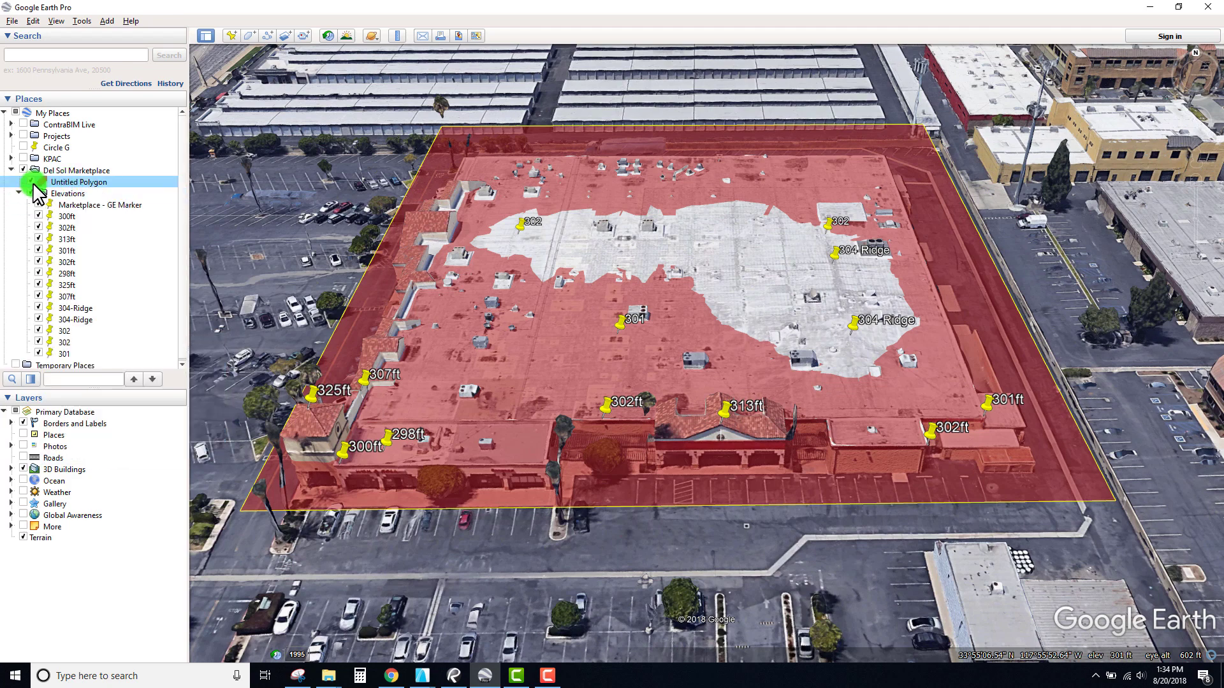
{"action": "left_click", "coordinate": [29, 183]}
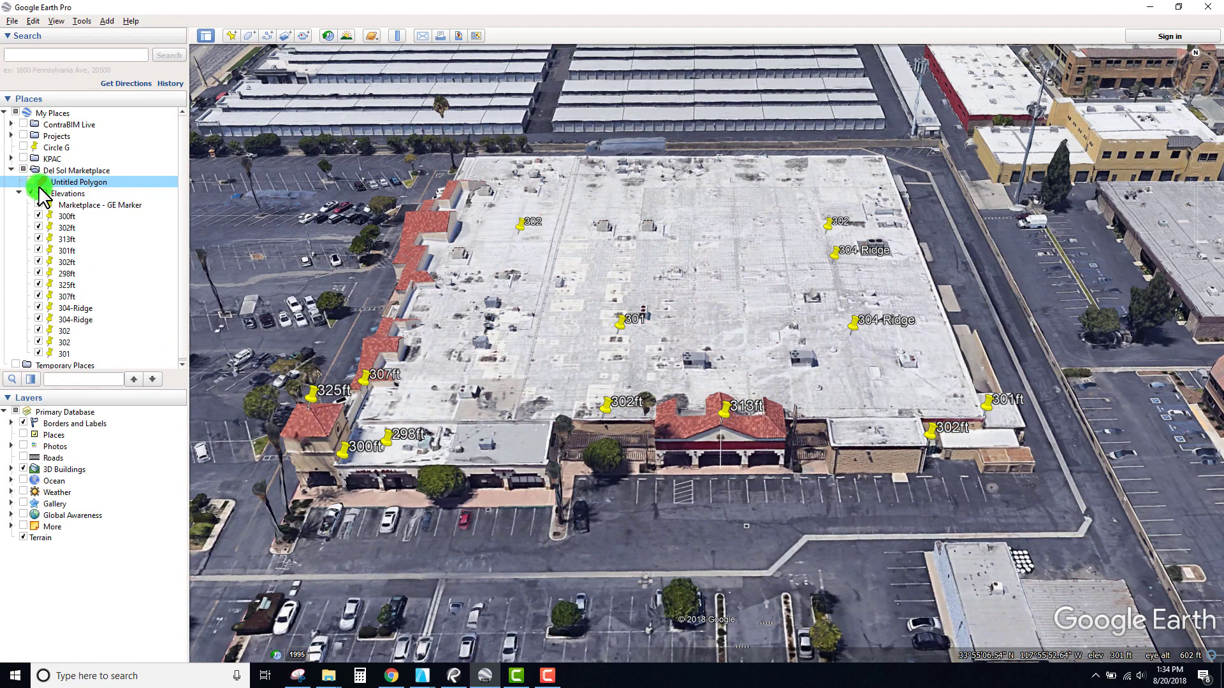
{"action": "left_click", "coordinate": [29, 183]}
{"action": "mouse_move", "coordinate": [671, 308]}
{"action": "middle_mouse_down"}
{"action": "mouse_move", "coordinate": [699, 246]}
{"action": "mouse_move", "coordinate": [945, 429]}
{"action": "mouse_move", "coordinate": [813, 308]}
{"action": "mouse_move", "coordinate": [694, 262]}
{"action": "mouse_move", "coordinate": [699, 252]}
{"action": "mouse_move", "coordinate": [745, 284]}
{"action": "middle_mouse_up"}
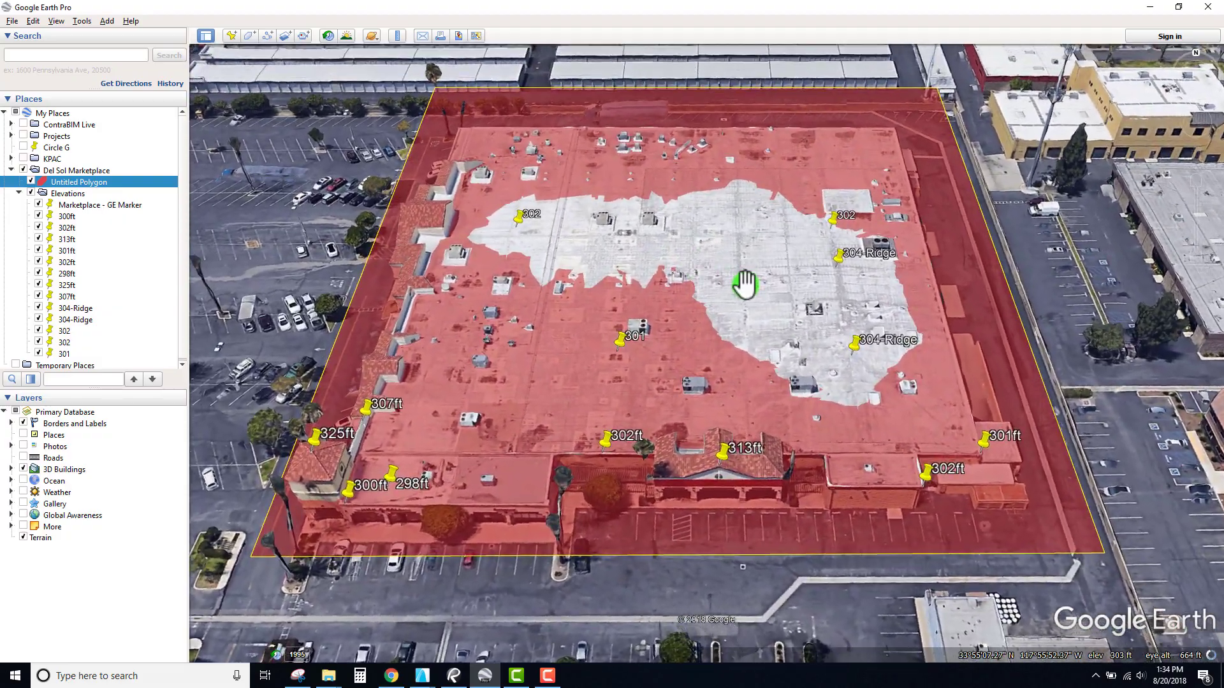
{"action": "middle_click_drag", "start_coordinate": [389, 174], "coordinate": [643, 333]}
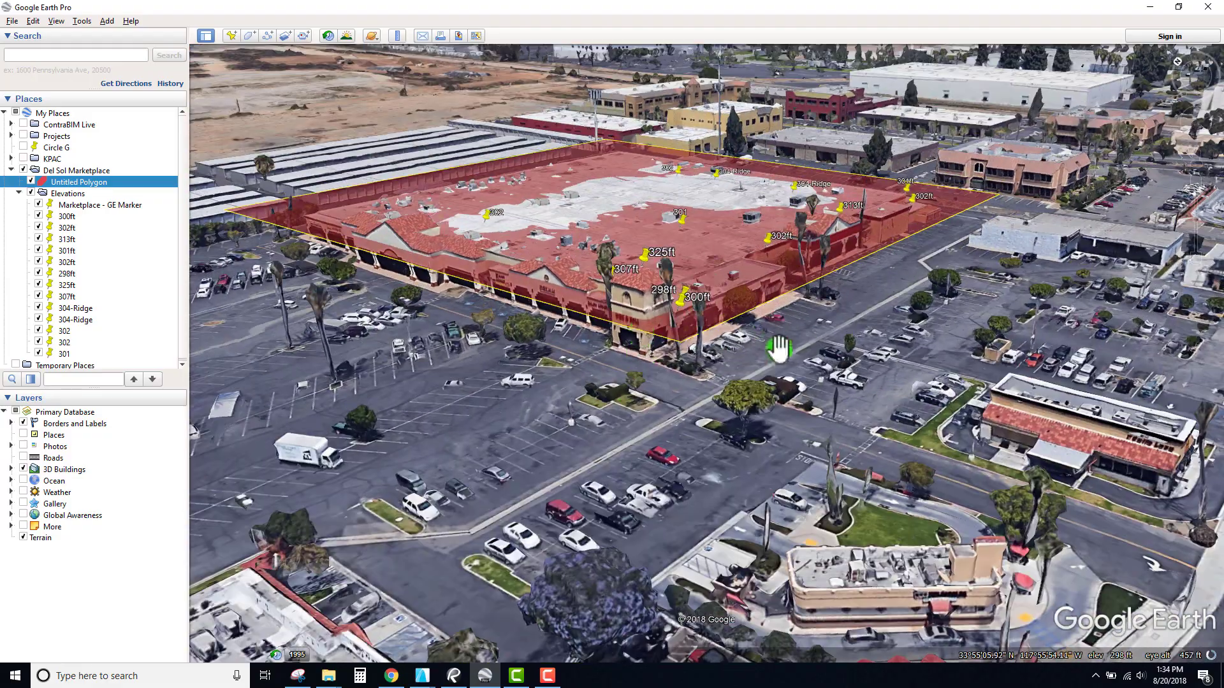
{"action": "left_click_drag", "start_coordinate": [822, 372], "coordinate": [933, 480]}
{"action": "middle_click_drag", "start_coordinate": [830, 348], "coordinate": [823, 471]}
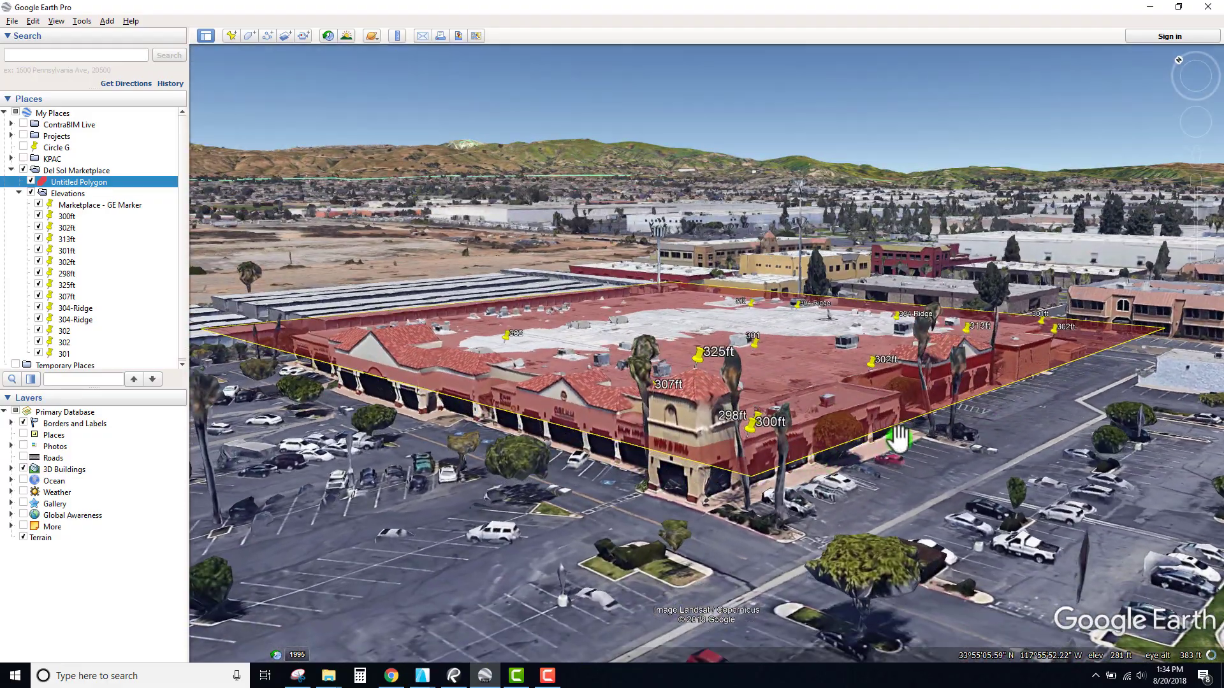
{"action": "middle_click_drag", "start_coordinate": [995, 530], "coordinate": [975, 468]}
Open the untitled polygon's properties and review its altitude value, altitude modes and measurements
{"action": "right_click", "coordinate": [82, 181]}
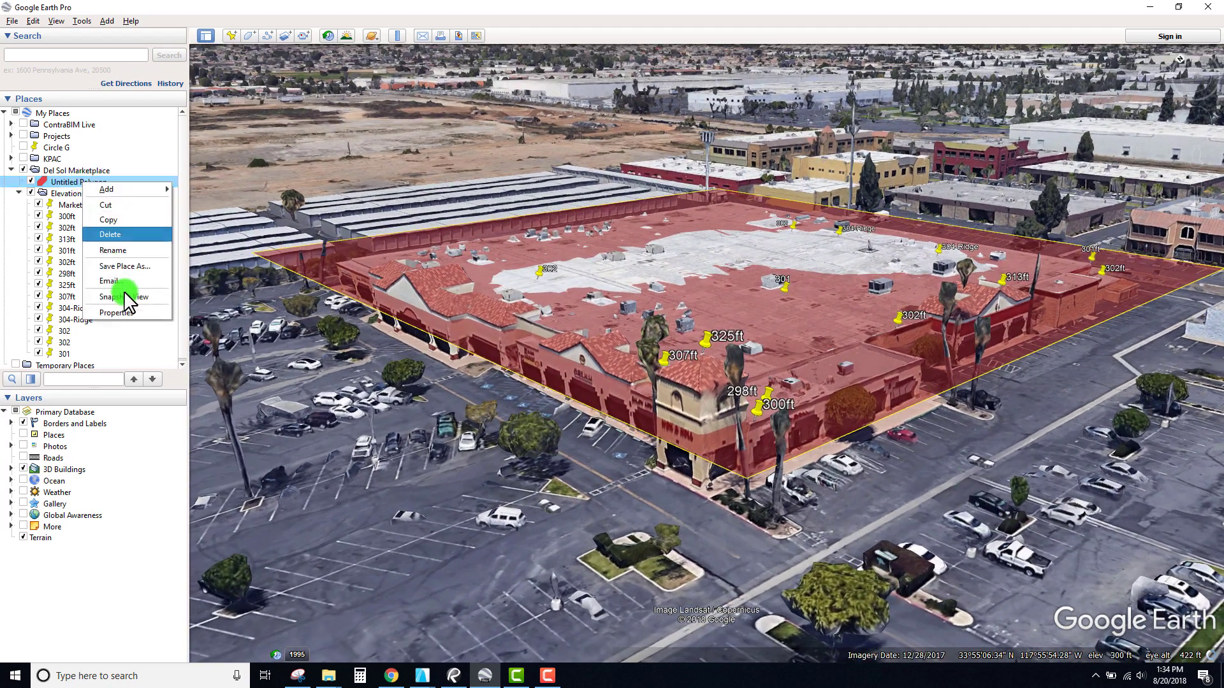
{"action": "left_click", "coordinate": [124, 314]}
{"action": "left_click_drag", "start_coordinate": [297, 199], "coordinate": [326, 209]}
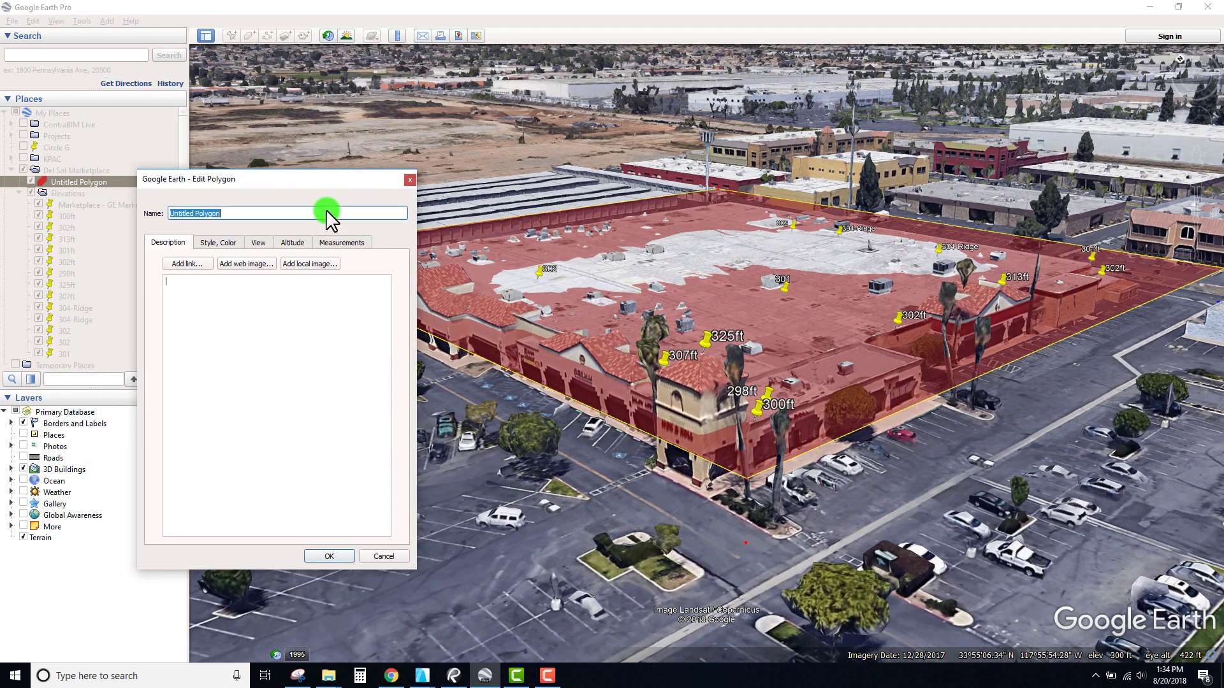
{"action": "left_click", "coordinate": [293, 243]}
{"action": "left_click", "coordinate": [241, 274]}
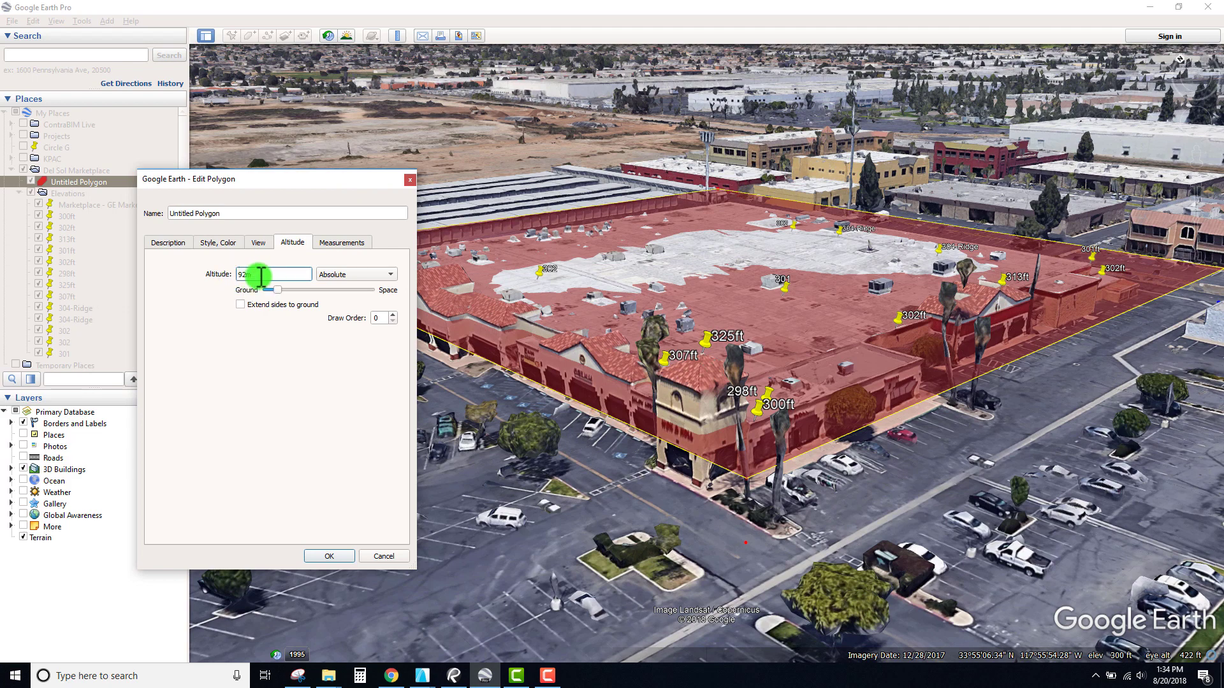
{"action": "left_click", "coordinate": [348, 243]}
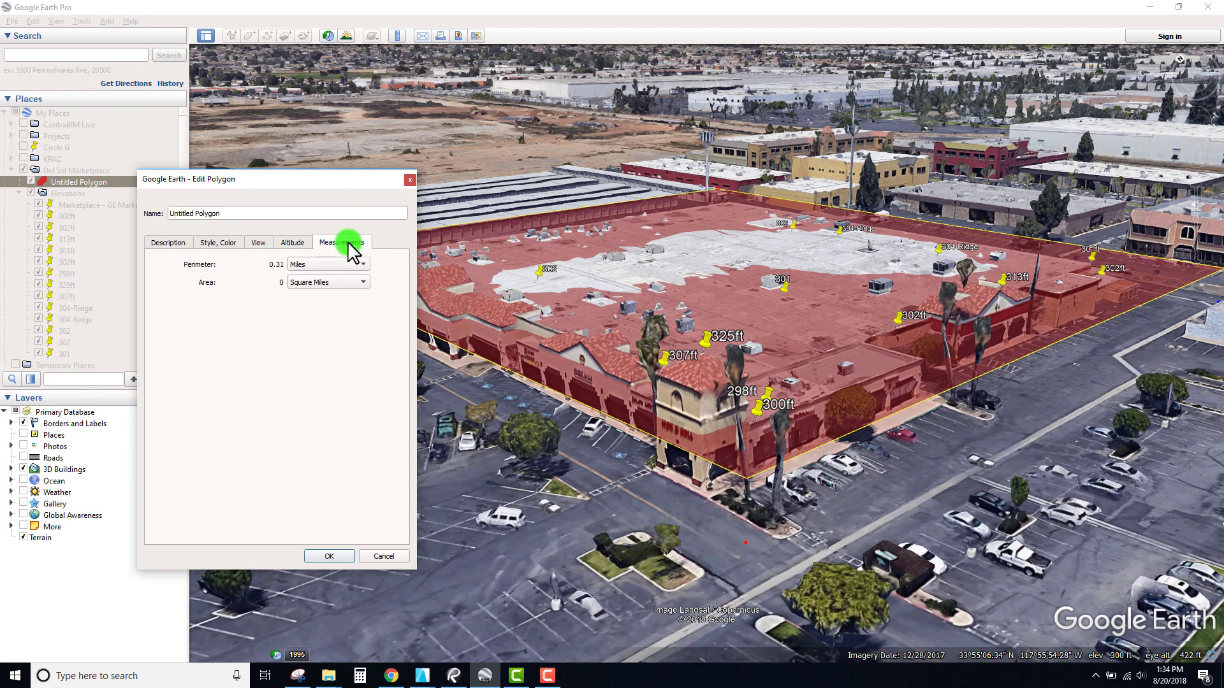
{"action": "left_click", "coordinate": [293, 243]}
{"action": "left_click", "coordinate": [321, 279]}
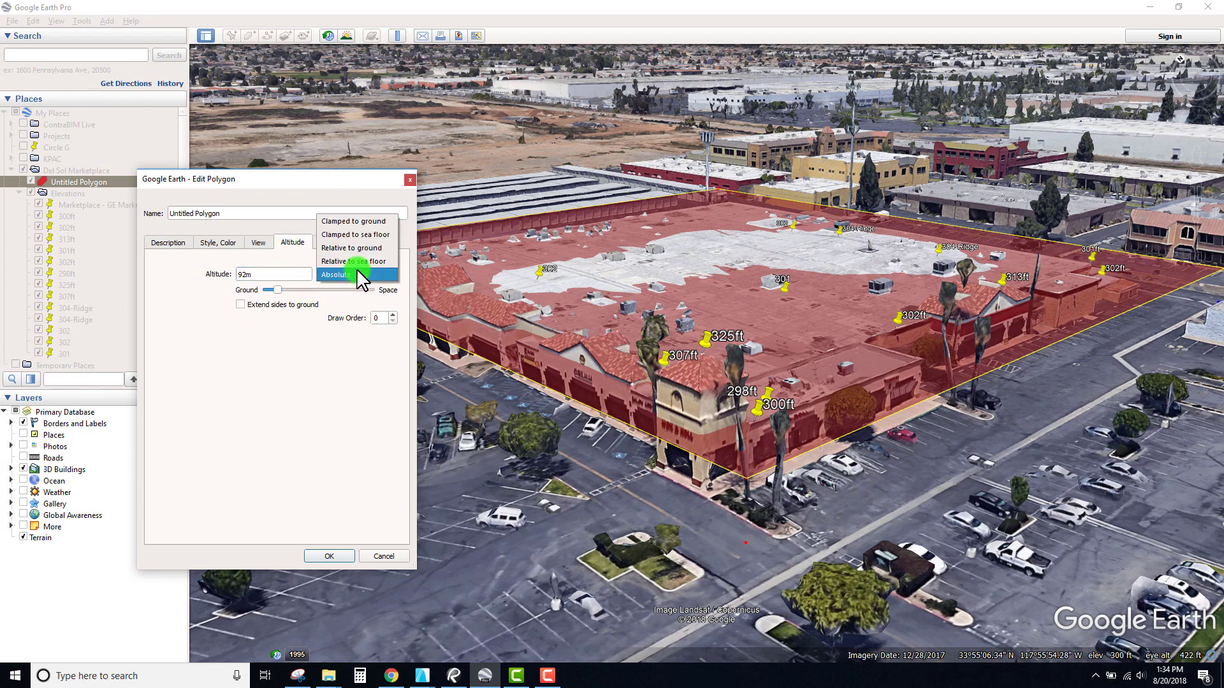
{"action": "left_click", "coordinate": [248, 274]}
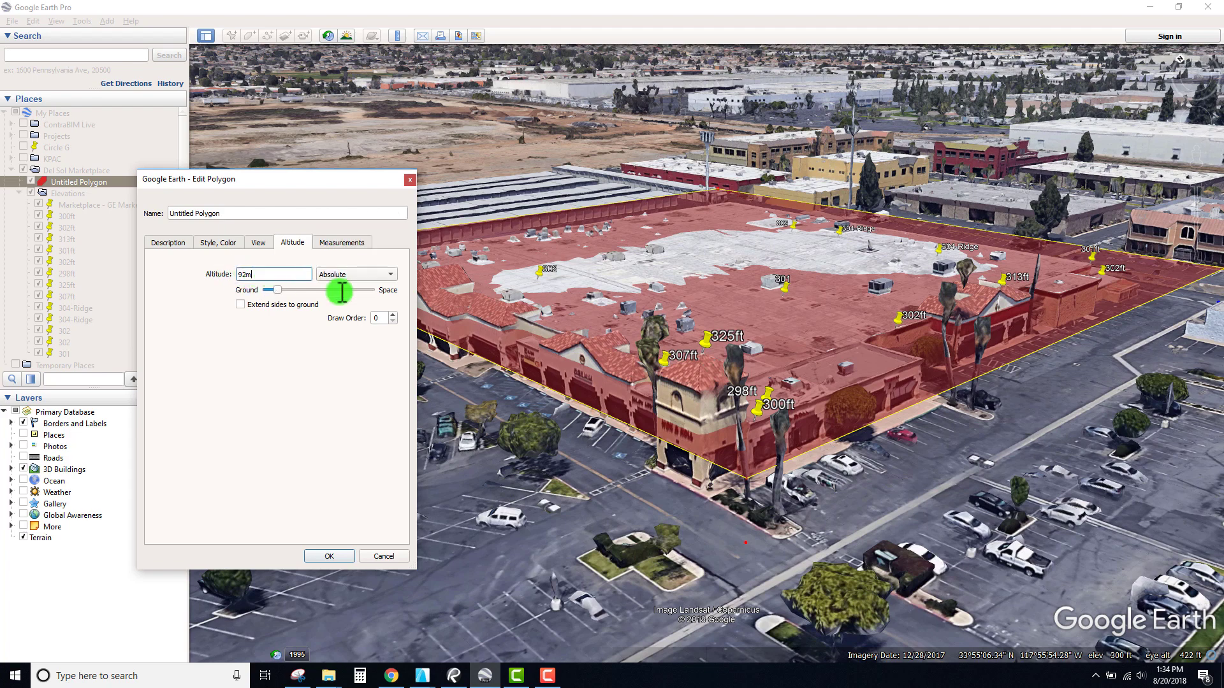
Try the polygon's altitude as Clamped to ground, then as Relative to ground at 7 m
{"action": "left_click", "coordinate": [375, 273]}
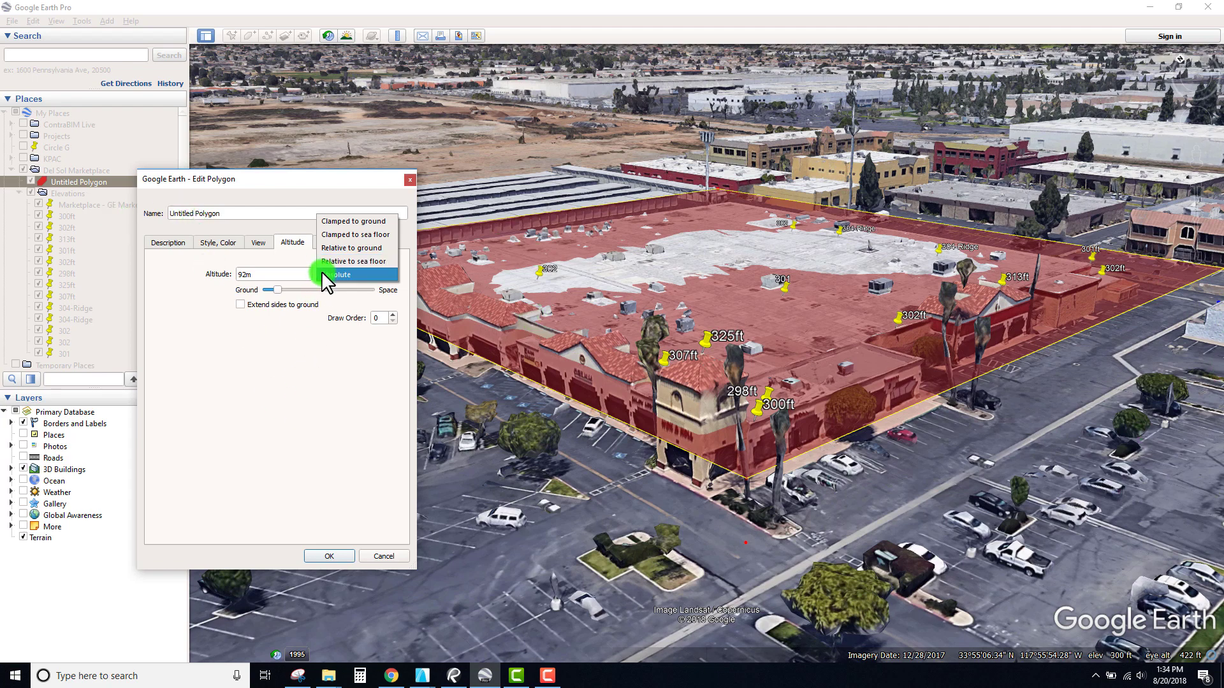
{"action": "left_click", "coordinate": [342, 221]}
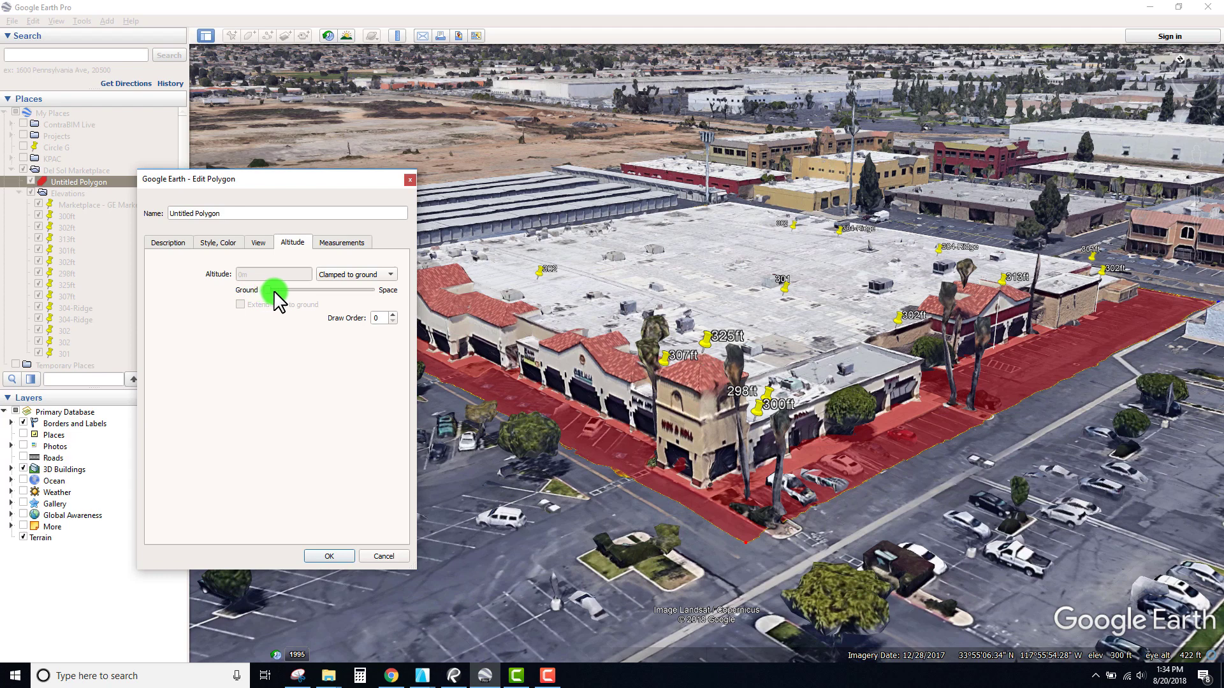
{"action": "left_click", "coordinate": [355, 274]}
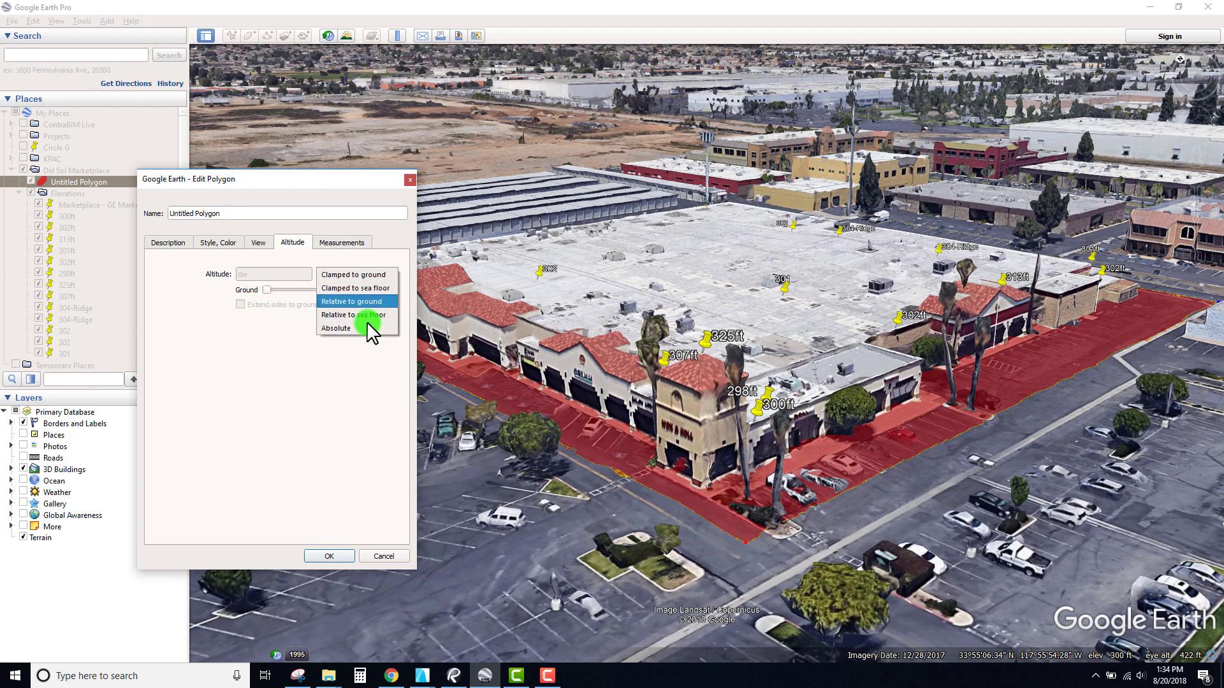
{"action": "left_click", "coordinate": [353, 301]}
{"action": "left_click", "coordinate": [273, 290]}
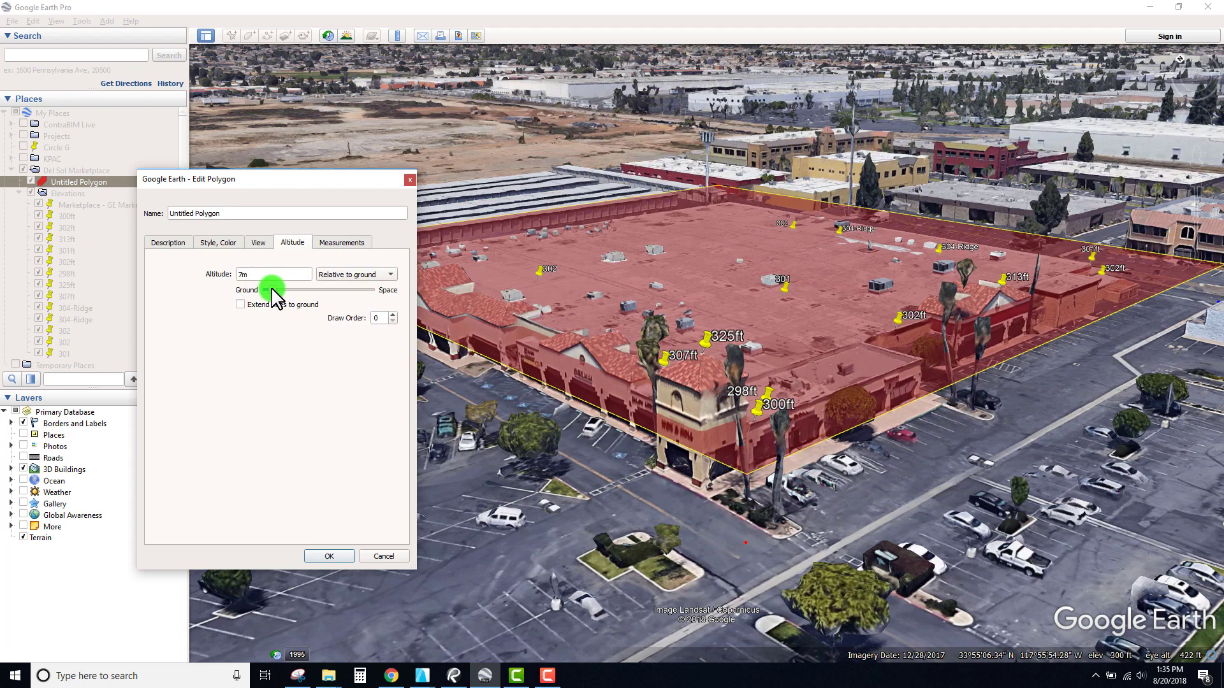
{"action": "left_click_drag", "start_coordinate": [271, 290], "coordinate": [273, 290]}
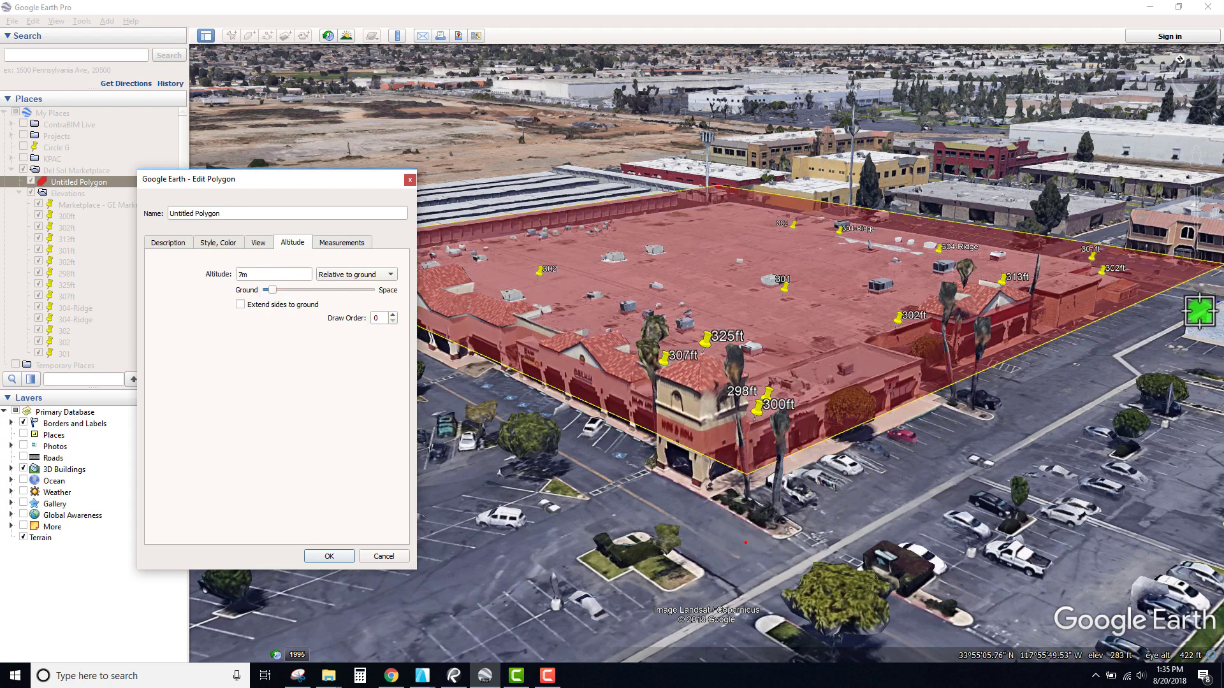
Set the polygon's altitude mode to Absolute with an altitude of 92 m
{"action": "left_click", "coordinate": [333, 275]}
{"action": "left_click", "coordinate": [350, 299]}
{"action": "left_click_drag", "start_coordinate": [246, 273], "coordinate": [215, 273]}
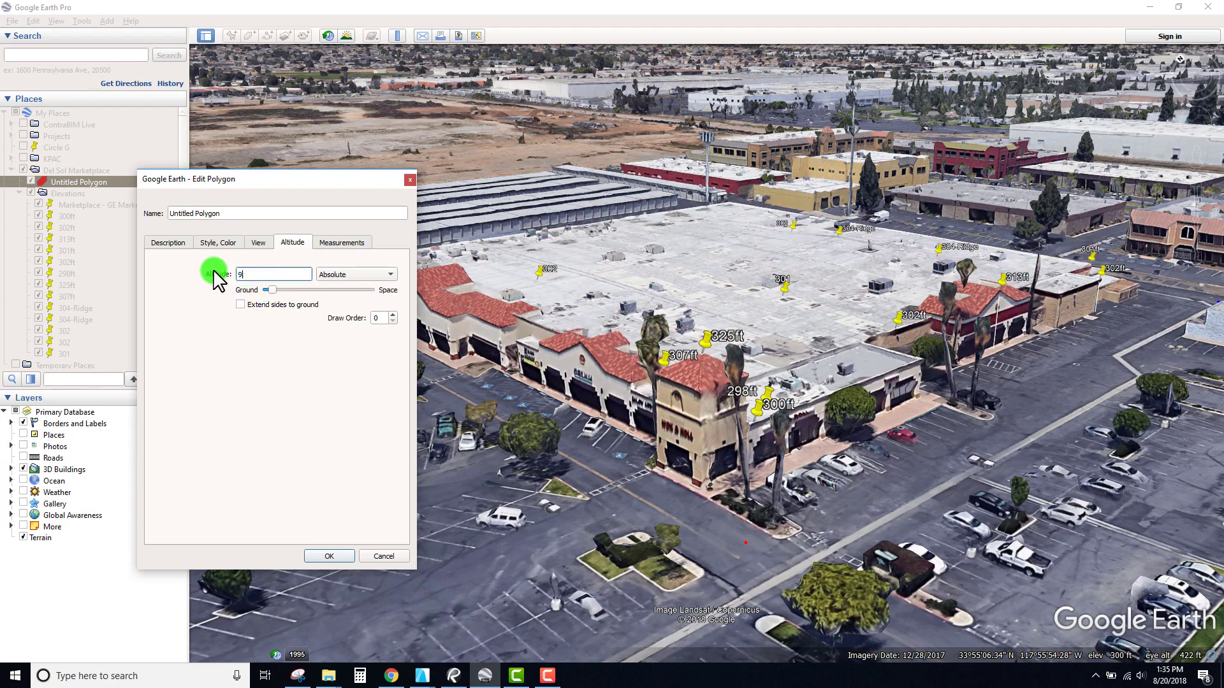
{"action": "left_click", "coordinate": [379, 318]}
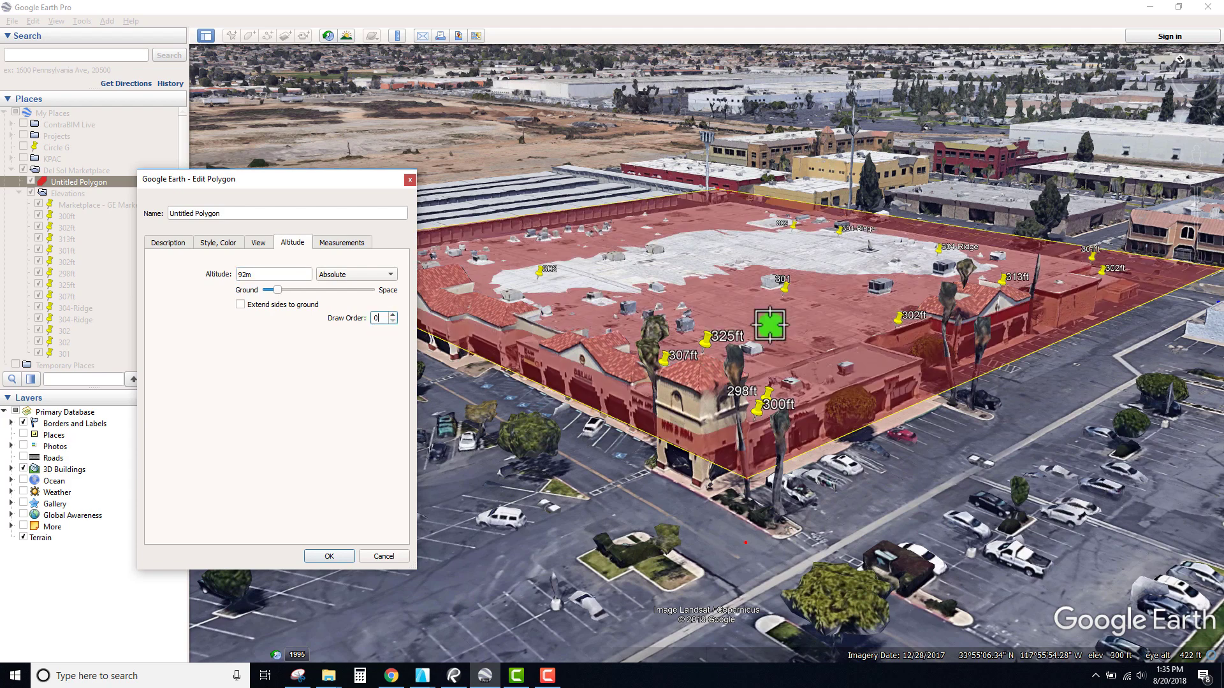
{"action": "left_click", "coordinate": [873, 280]}
Rename the untitled polygon as Roof Cut and save its properties
{"action": "left_click_drag", "start_coordinate": [344, 181], "coordinate": [406, 157]}
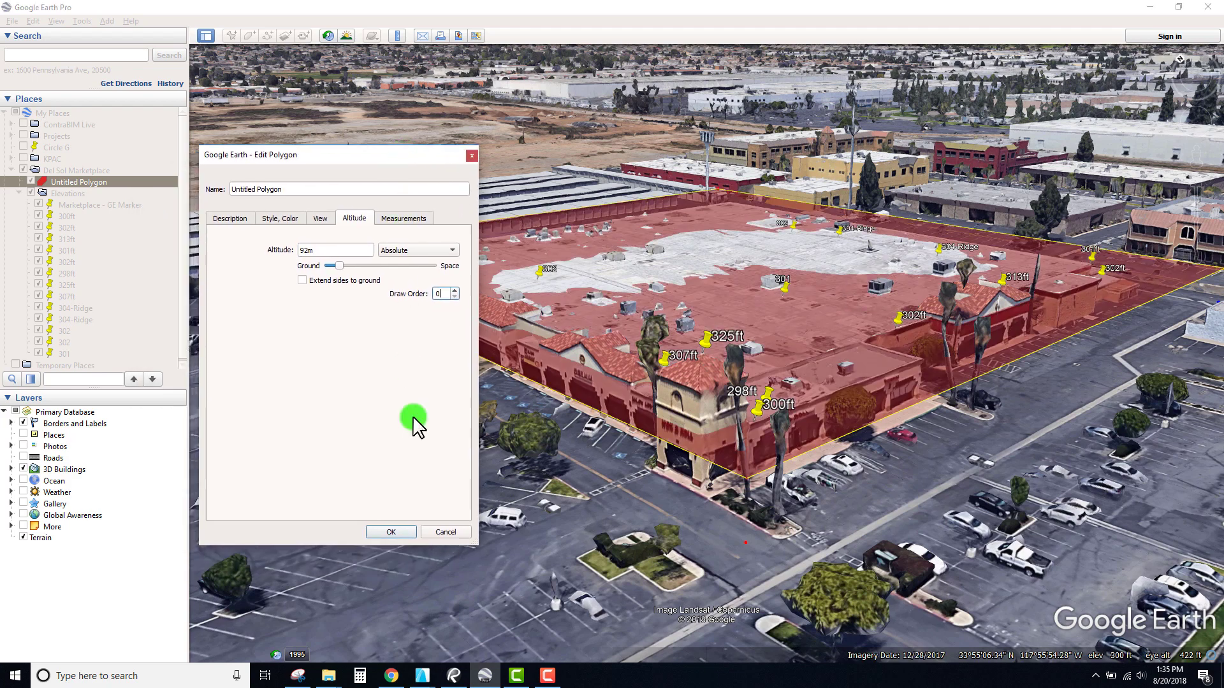
{"action": "left_click_drag", "start_coordinate": [311, 191], "coordinate": [131, 181]}
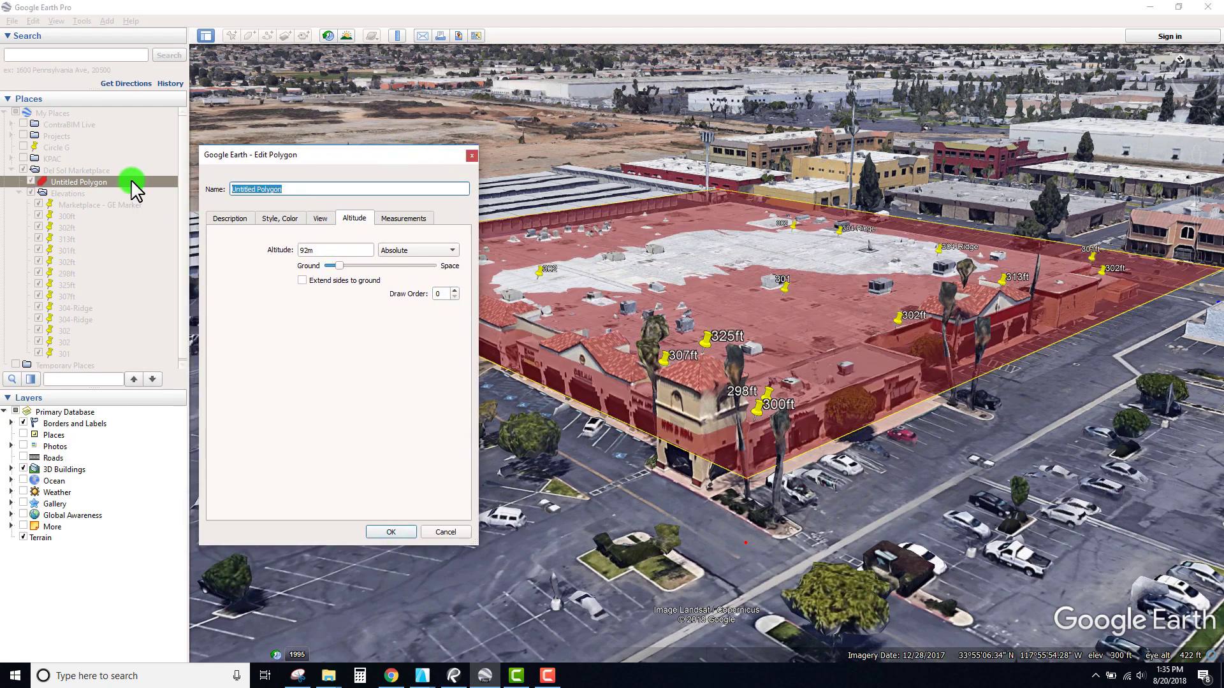
{"action": "type", "text": "Roof Cut"}
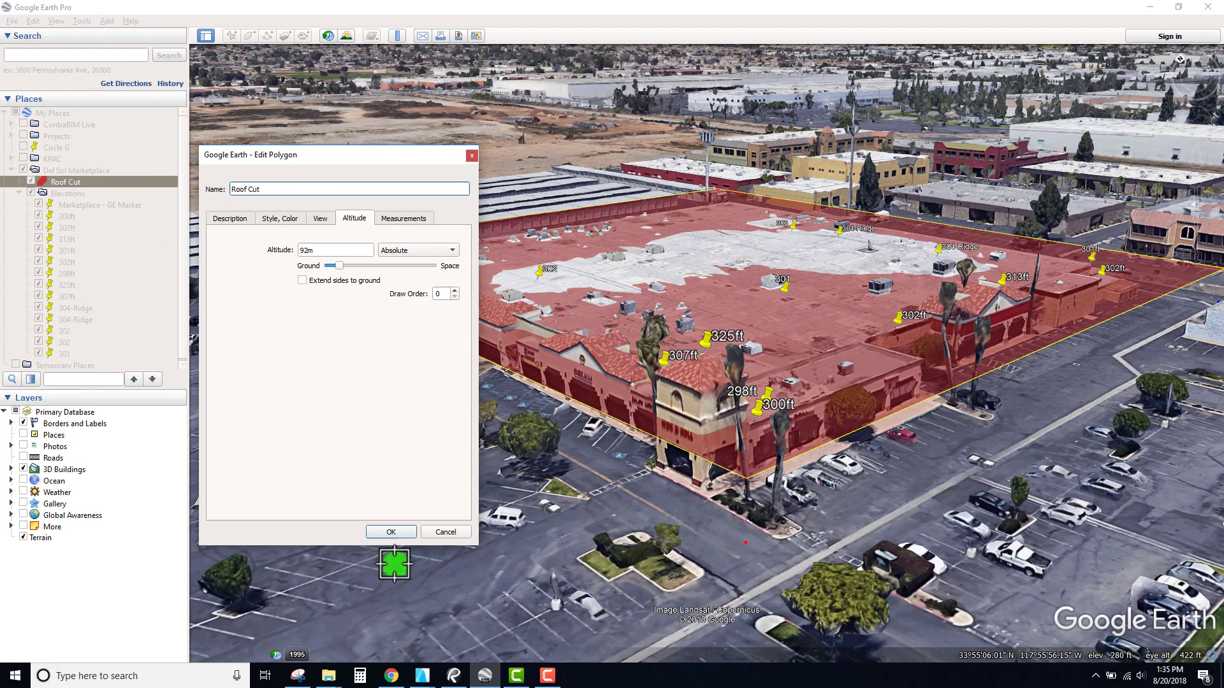
{"action": "left_click", "coordinate": [402, 530]}
Examine from several sides of the building where the roof rises above the Roof Cut polygon, including the ridge and parapet areas
{"action": "middle_click_drag", "start_coordinate": [852, 325], "coordinate": [853, 268]}
{"action": "left_click_drag", "start_coordinate": [814, 241], "coordinate": [649, 338]}
{"action": "middle_click_drag", "start_coordinate": [802, 214], "coordinate": [793, 230]}
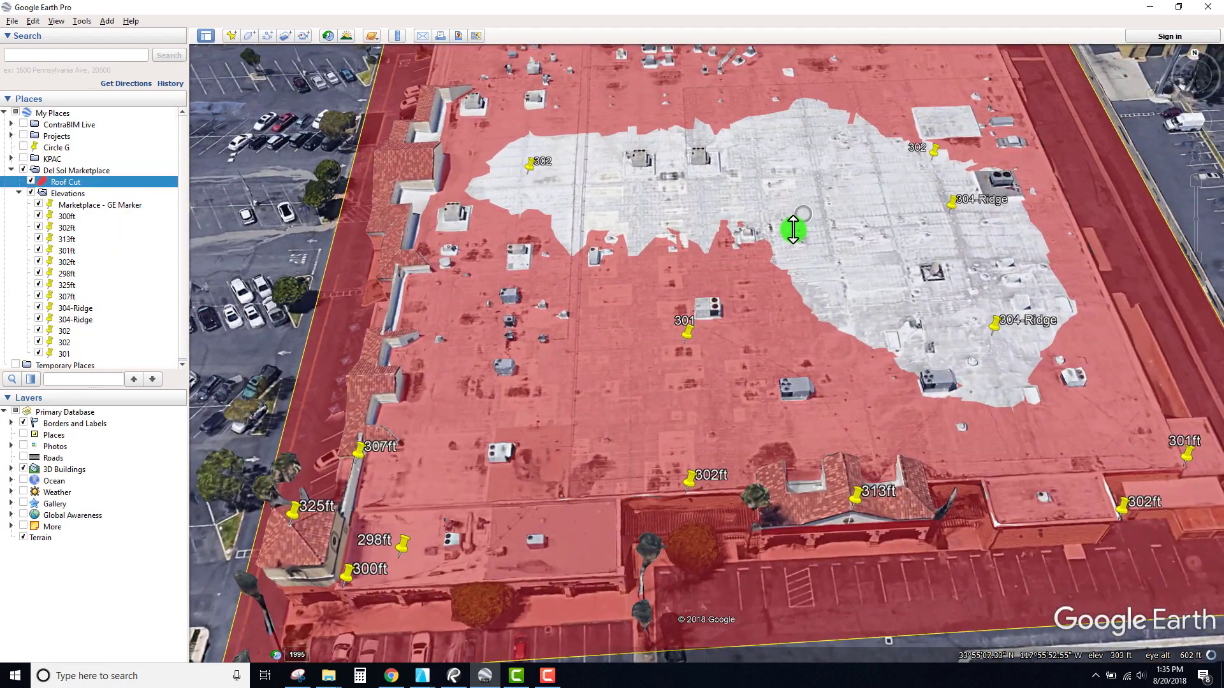
{"action": "right_click_drag", "start_coordinate": [793, 230], "coordinate": [771, 283]}
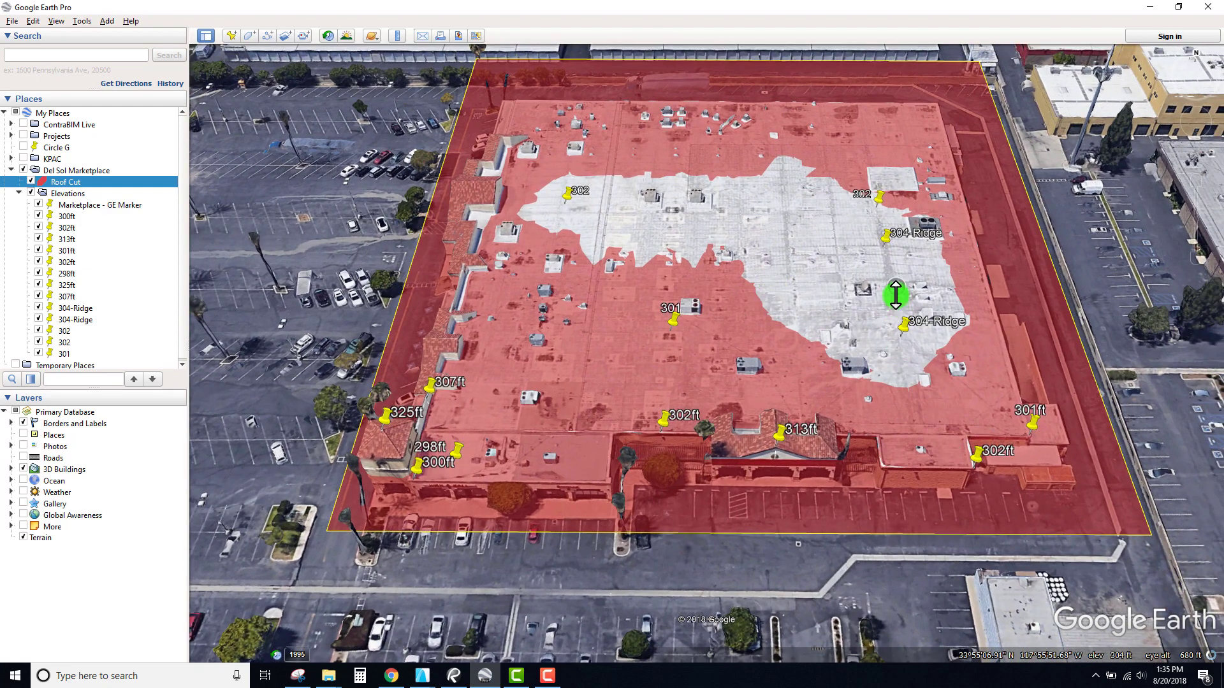
{"action": "middle_click_drag", "start_coordinate": [893, 293], "coordinate": [901, 395]}
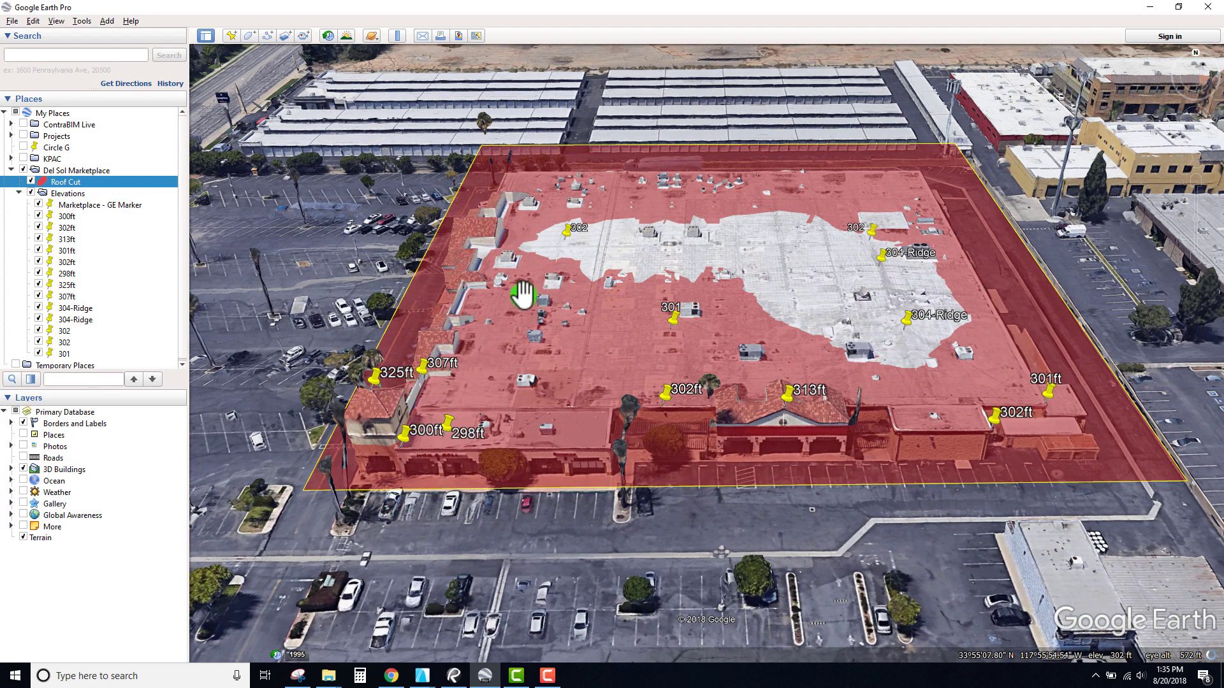
{"action": "middle_click_drag", "start_coordinate": [666, 137], "coordinate": [658, 216]}
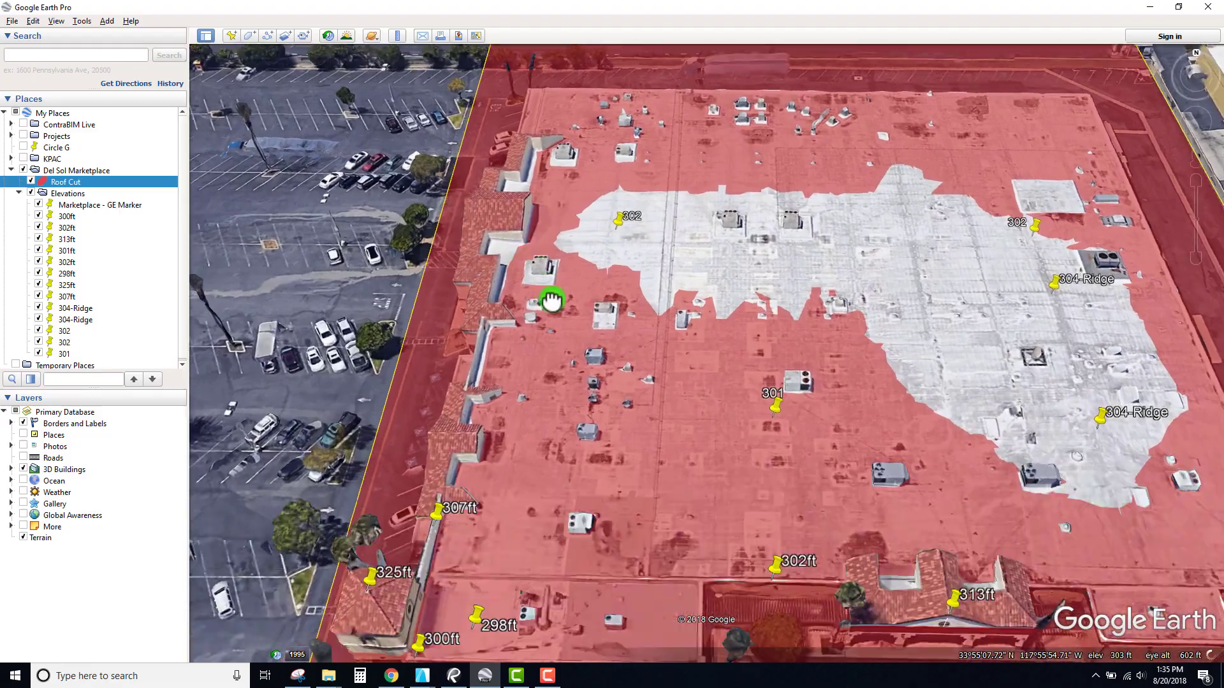
{"action": "left_click_drag", "start_coordinate": [551, 301], "coordinate": [781, 399]}
{"action": "middle_click_drag", "start_coordinate": [781, 399], "coordinate": [663, 429]}
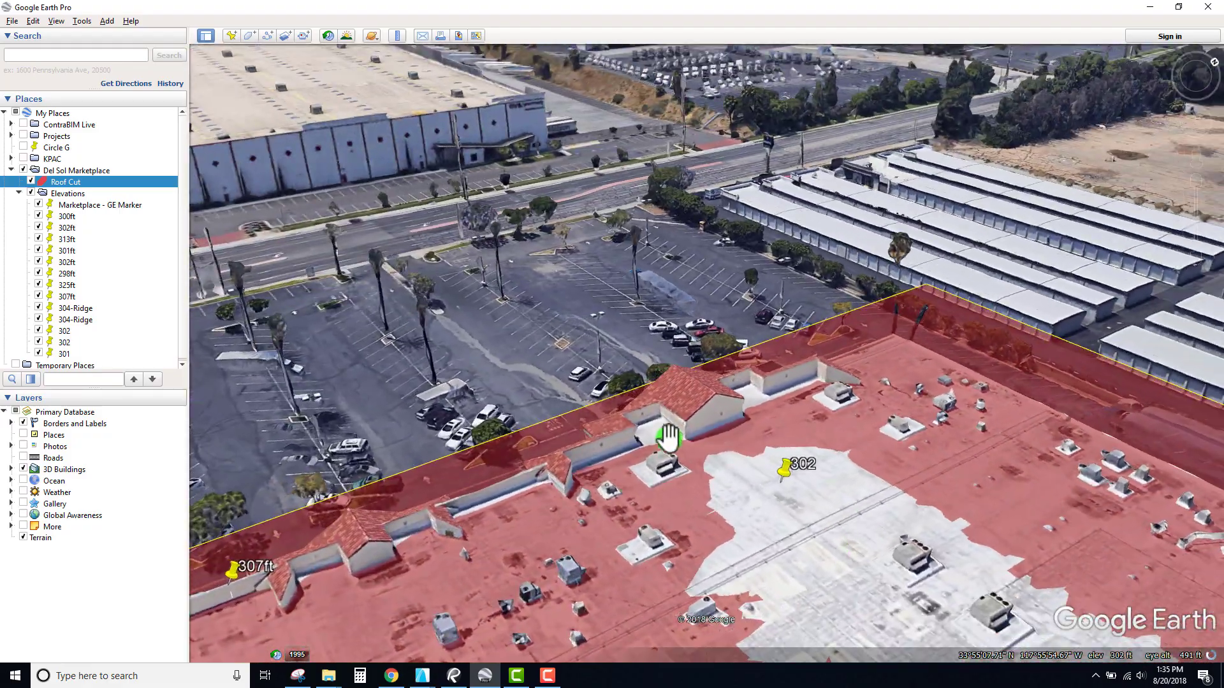
{"action": "middle_click_drag", "start_coordinate": [504, 504], "coordinate": [538, 281]}
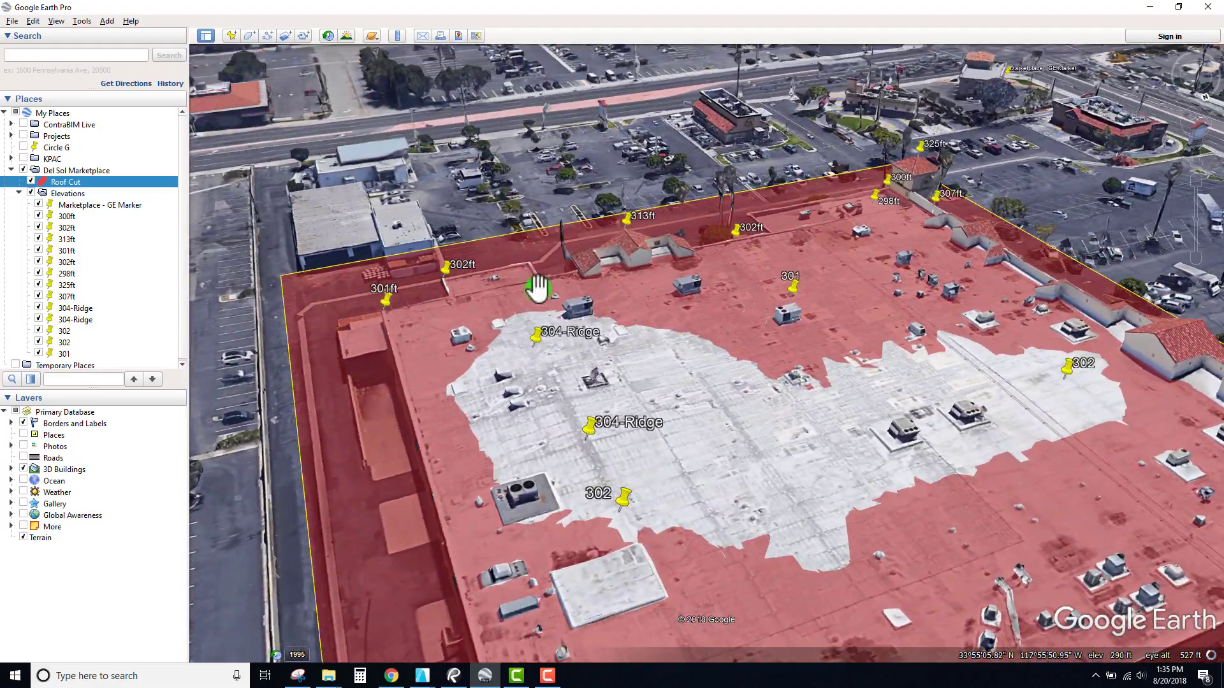
{"action": "middle_click_drag", "start_coordinate": [780, 299], "coordinate": [763, 275]}
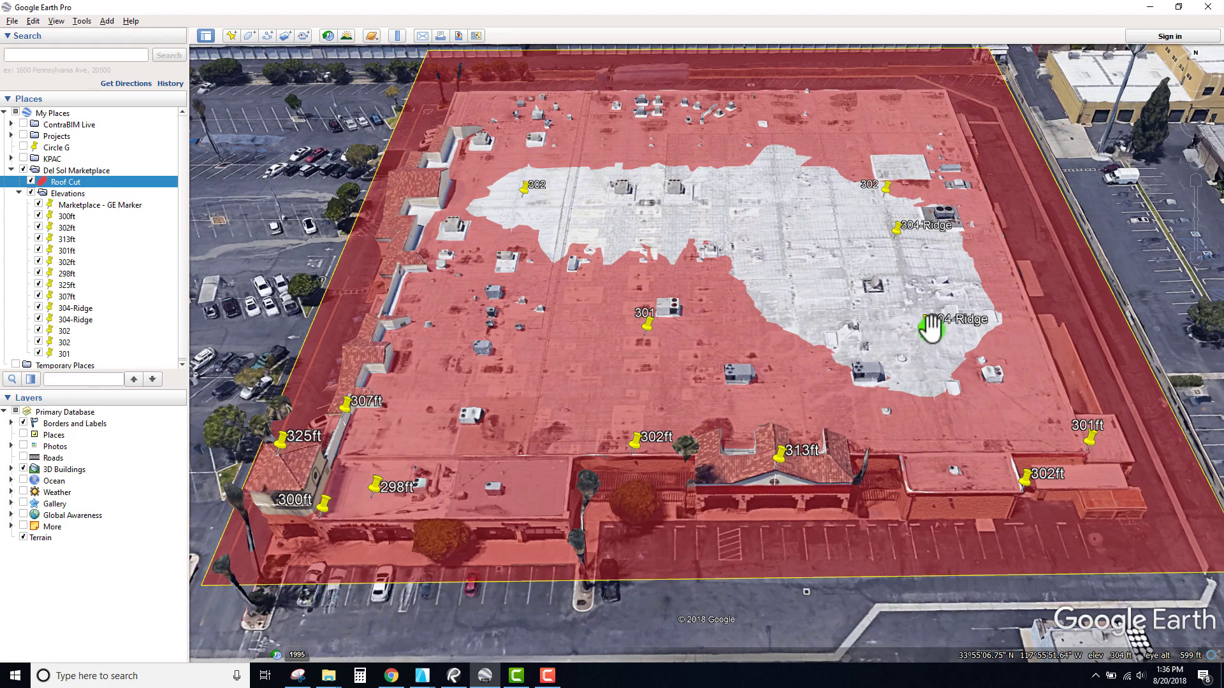
Open the properties of the 304-Ridge placemark nearer the storefront and review its altitude settings
{"action": "right_click", "coordinate": [927, 327]}
{"action": "left_click", "coordinate": [975, 495]}
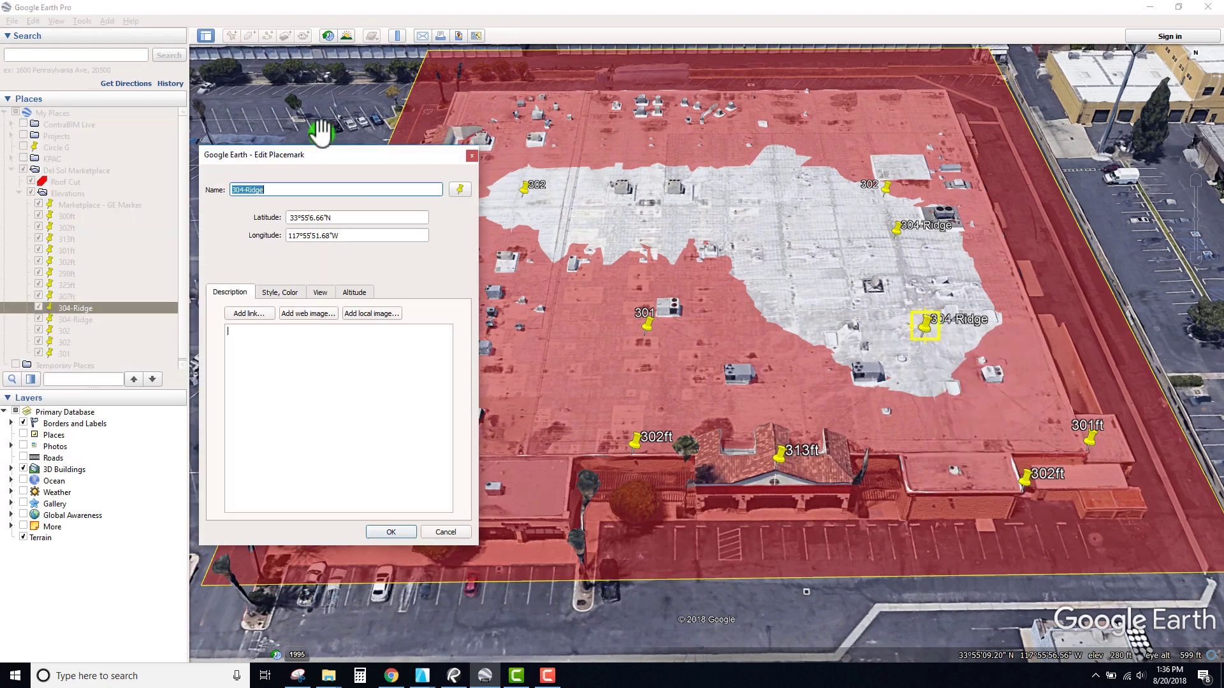
{"action": "left_click_drag", "start_coordinate": [376, 155], "coordinate": [571, 147]}
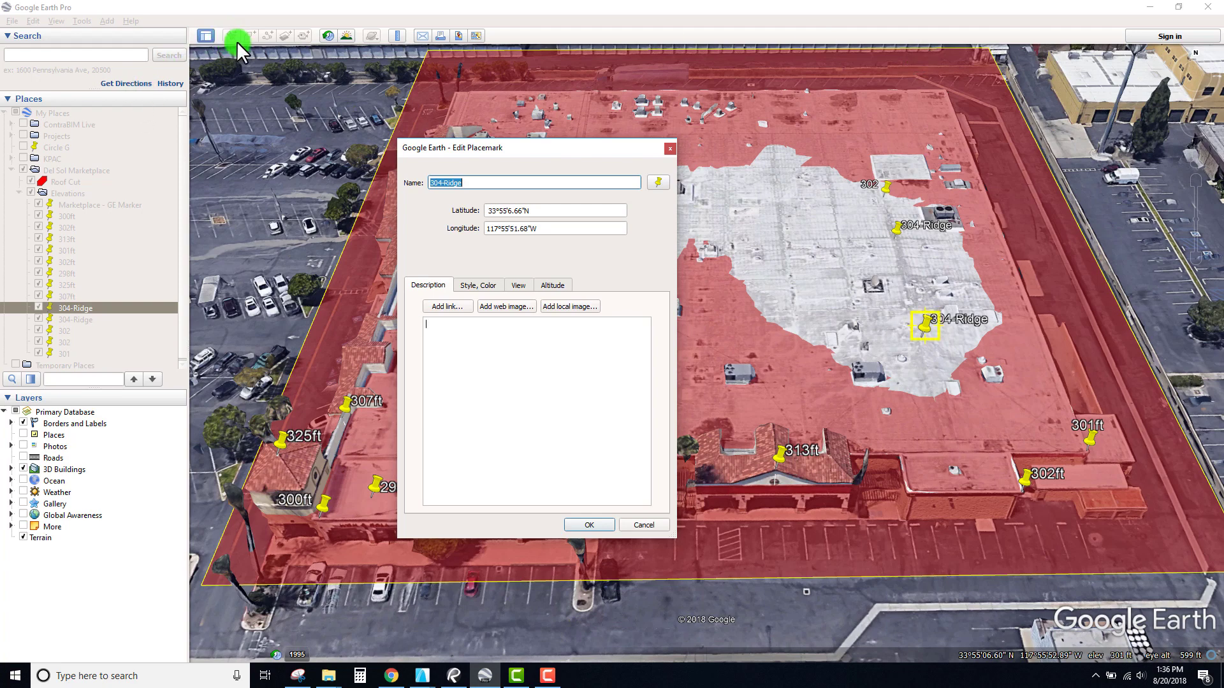
{"action": "left_click_drag", "start_coordinate": [522, 151], "coordinate": [500, 160]}
{"action": "left_click", "coordinate": [529, 294]}
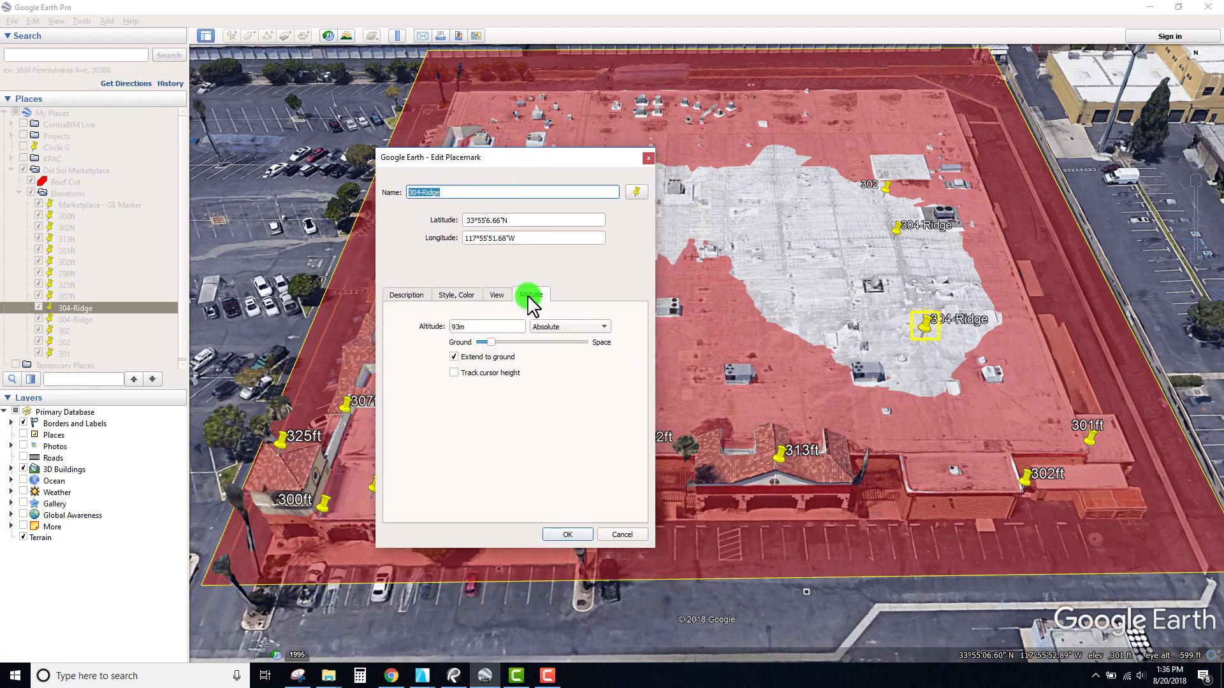
{"action": "left_click", "coordinate": [500, 327]}
{"action": "double_click", "coordinate": [459, 327]}
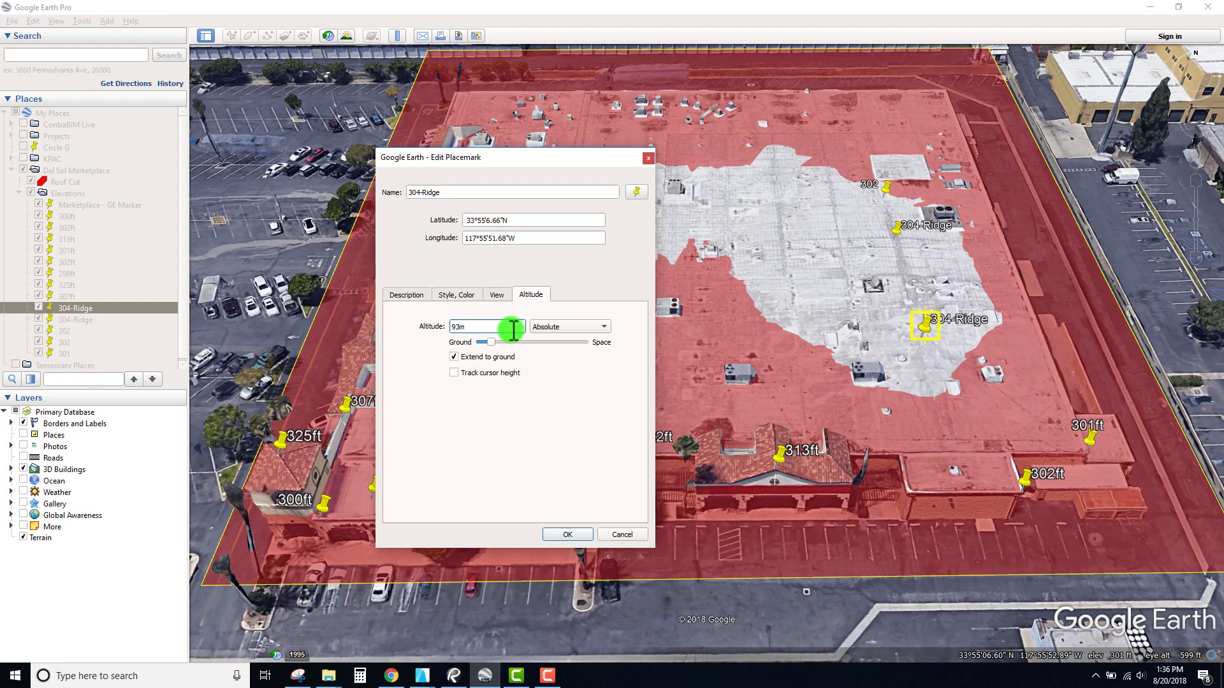
{"action": "left_click_drag", "start_coordinate": [538, 159], "coordinate": [451, 153]}
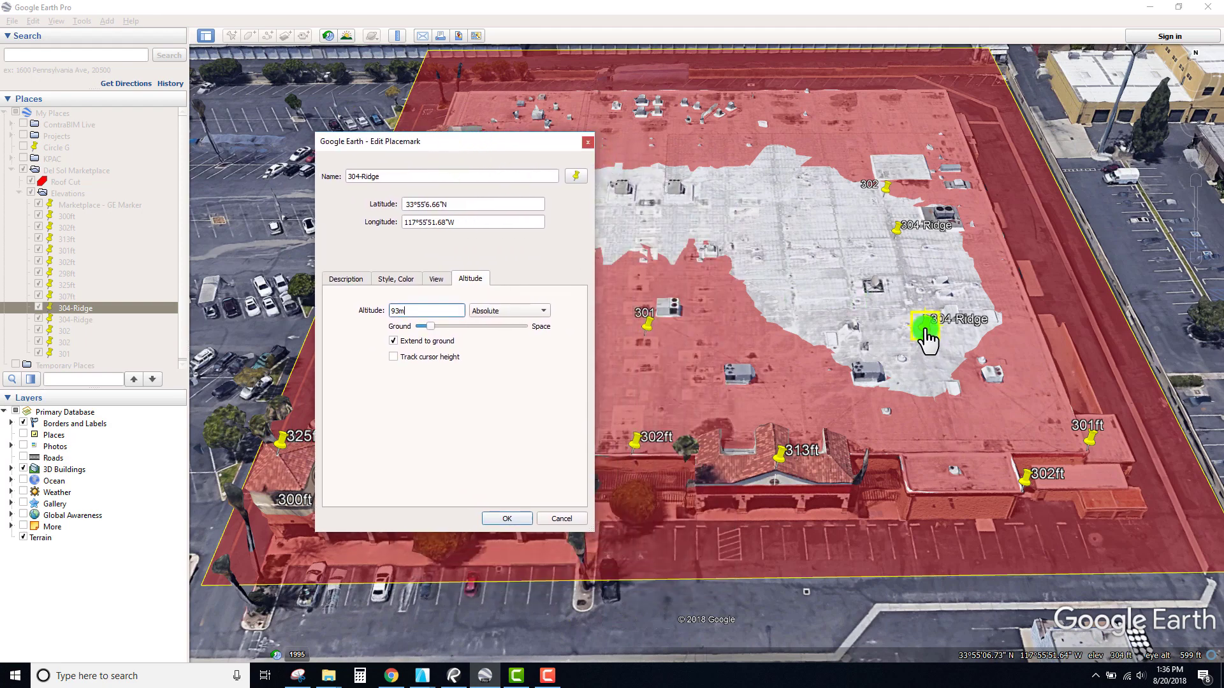
Shift the 304-Ridge placemark slightly across the roof and turn on Track cursor height so its altitude follows the roof surface
{"action": "mouse_move", "coordinate": [925, 341]}
{"action": "left_mouse_down"}
{"action": "mouse_move", "coordinate": [942, 392]}
{"action": "mouse_move", "coordinate": [925, 359]}
{"action": "left_mouse_up"}
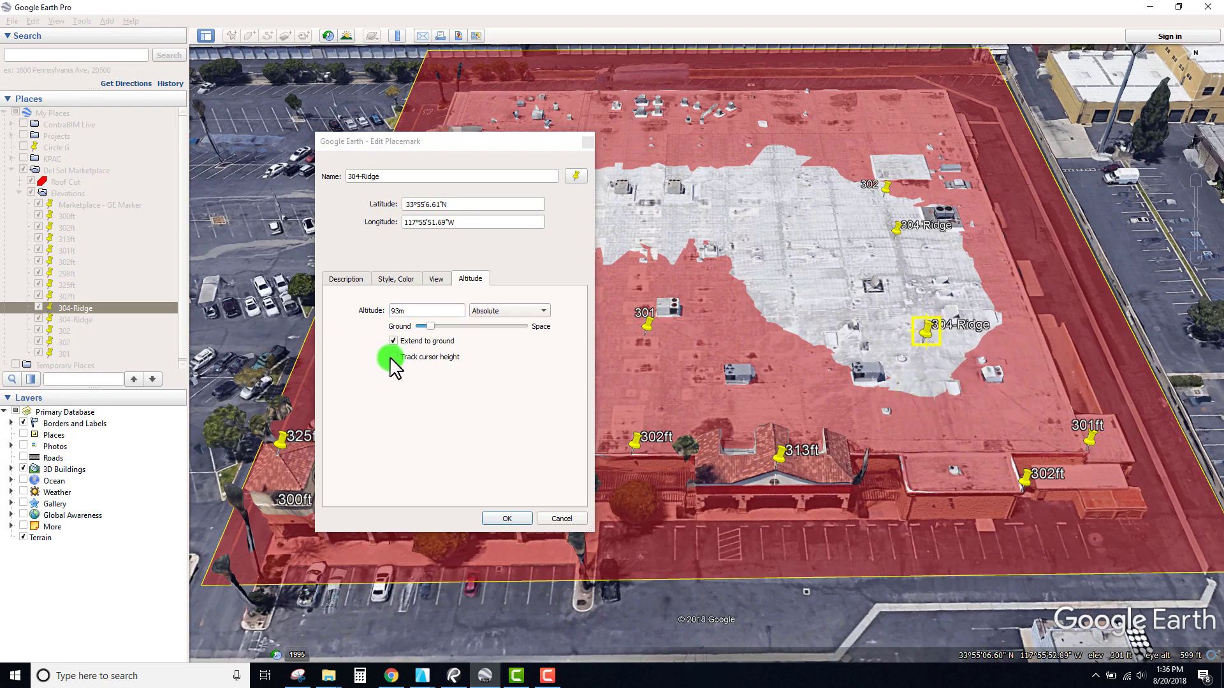
{"action": "mouse_move", "coordinate": [921, 338]}
{"action": "left_mouse_down"}
{"action": "mouse_move", "coordinate": [838, 312]}
{"action": "mouse_move", "coordinate": [757, 260]}
{"action": "mouse_move", "coordinate": [874, 564]}
{"action": "mouse_move", "coordinate": [925, 357]}
{"action": "left_mouse_up"}
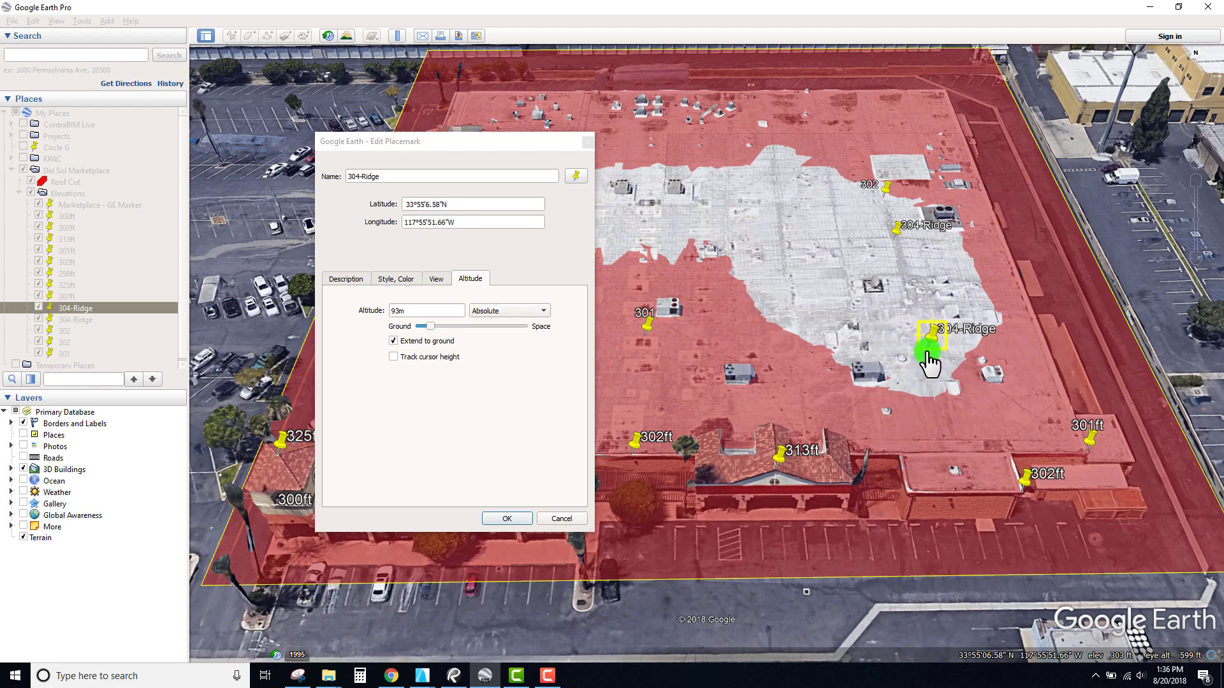
{"action": "left_click", "coordinate": [393, 357]}
{"action": "mouse_move", "coordinate": [926, 357]}
{"action": "left_mouse_down"}
{"action": "mouse_move", "coordinate": [911, 357]}
{"action": "mouse_move", "coordinate": [860, 490]}
{"action": "mouse_move", "coordinate": [738, 594]}
{"action": "mouse_move", "coordinate": [495, 508]}
{"action": "mouse_move", "coordinate": [386, 309]}
{"action": "mouse_move", "coordinate": [685, 628]}
{"action": "mouse_move", "coordinate": [777, 564]}
{"action": "mouse_move", "coordinate": [829, 582]}
{"action": "mouse_move", "coordinate": [853, 473]}
{"action": "mouse_move", "coordinate": [870, 469]}
{"action": "mouse_move", "coordinate": [926, 359]}
{"action": "mouse_move", "coordinate": [857, 116]}
{"action": "mouse_move", "coordinate": [905, 362]}
{"action": "mouse_move", "coordinate": [399, 326]}
{"action": "mouse_move", "coordinate": [414, 310]}
{"action": "mouse_move", "coordinate": [924, 348]}
{"action": "mouse_move", "coordinate": [928, 363]}
{"action": "mouse_move", "coordinate": [912, 335]}
{"action": "mouse_move", "coordinate": [931, 330]}
{"action": "mouse_move", "coordinate": [806, 339]}
{"action": "mouse_move", "coordinate": [733, 376]}
{"action": "mouse_move", "coordinate": [738, 555]}
{"action": "mouse_move", "coordinate": [923, 348]}
{"action": "left_mouse_up"}
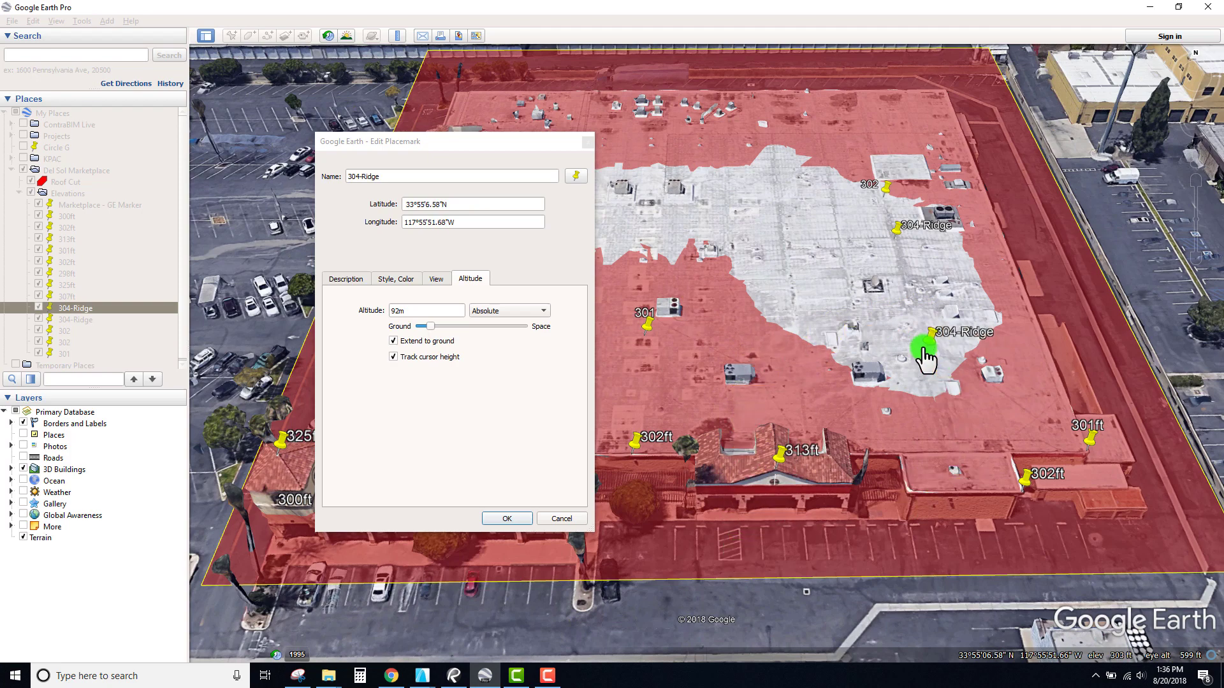
{"action": "mouse_move", "coordinate": [937, 341]}
{"action": "left_mouse_down"}
{"action": "mouse_move", "coordinate": [918, 345]}
{"action": "mouse_move", "coordinate": [941, 350]}
{"action": "mouse_move", "coordinate": [921, 344]}
{"action": "left_mouse_up"}
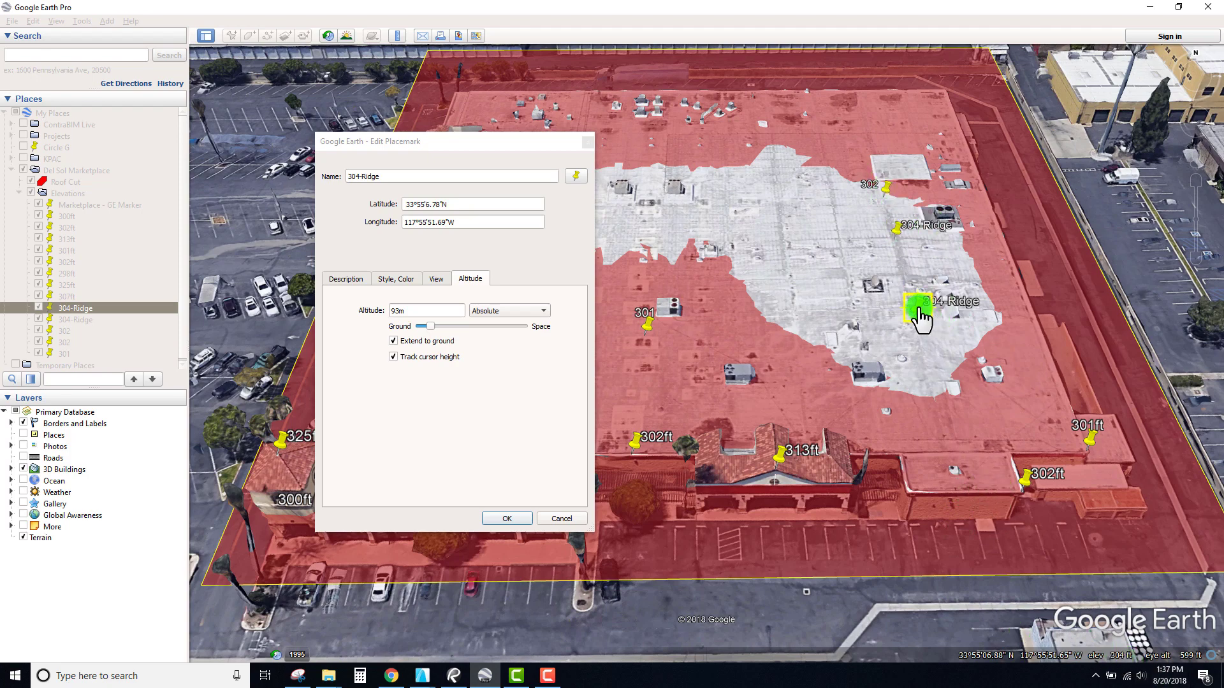
Try the 304-Ridge placemark at spots around the ridge, place it at 33°55'6.86"N, 117°55'51.69"W with 93 m altitude, and save it
{"action": "mouse_move", "coordinate": [921, 316]}
{"action": "left_mouse_down"}
{"action": "mouse_move", "coordinate": [1053, 433]}
{"action": "mouse_move", "coordinate": [916, 326]}
{"action": "left_mouse_up"}
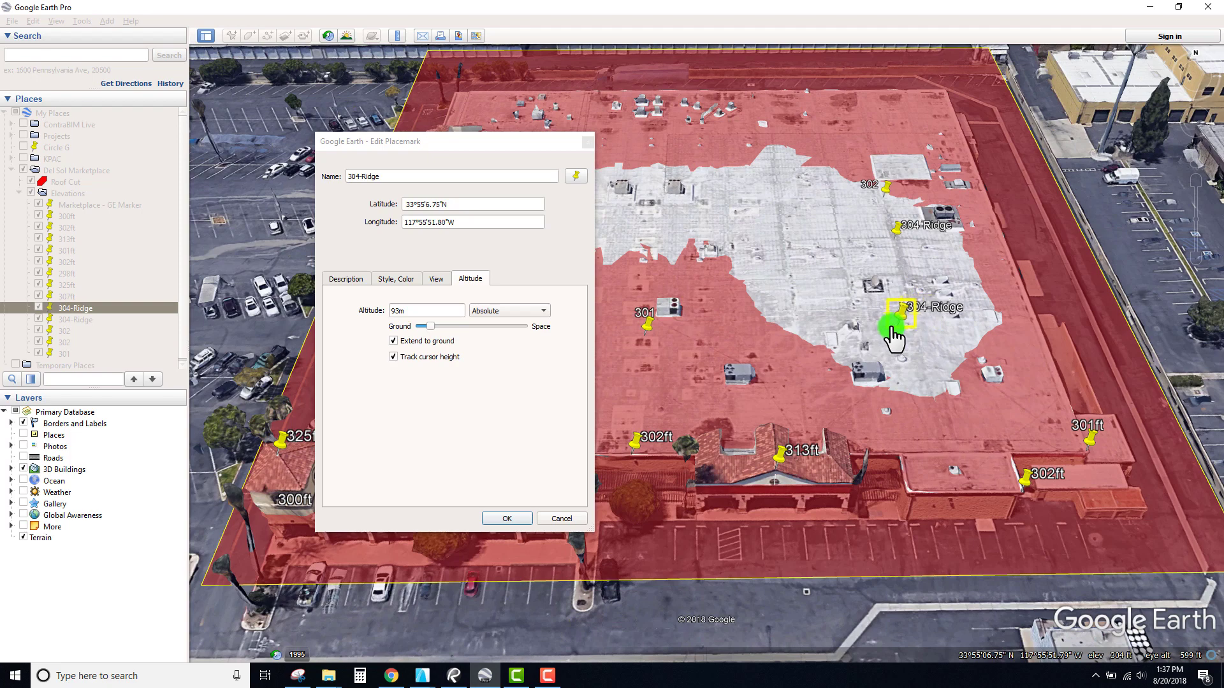
{"action": "mouse_move", "coordinate": [878, 332]}
{"action": "left_mouse_down"}
{"action": "mouse_move", "coordinate": [606, 324]}
{"action": "mouse_move", "coordinate": [637, 343]}
{"action": "mouse_move", "coordinate": [640, 383]}
{"action": "mouse_move", "coordinate": [696, 325]}
{"action": "mouse_move", "coordinate": [912, 304]}
{"action": "left_mouse_up"}
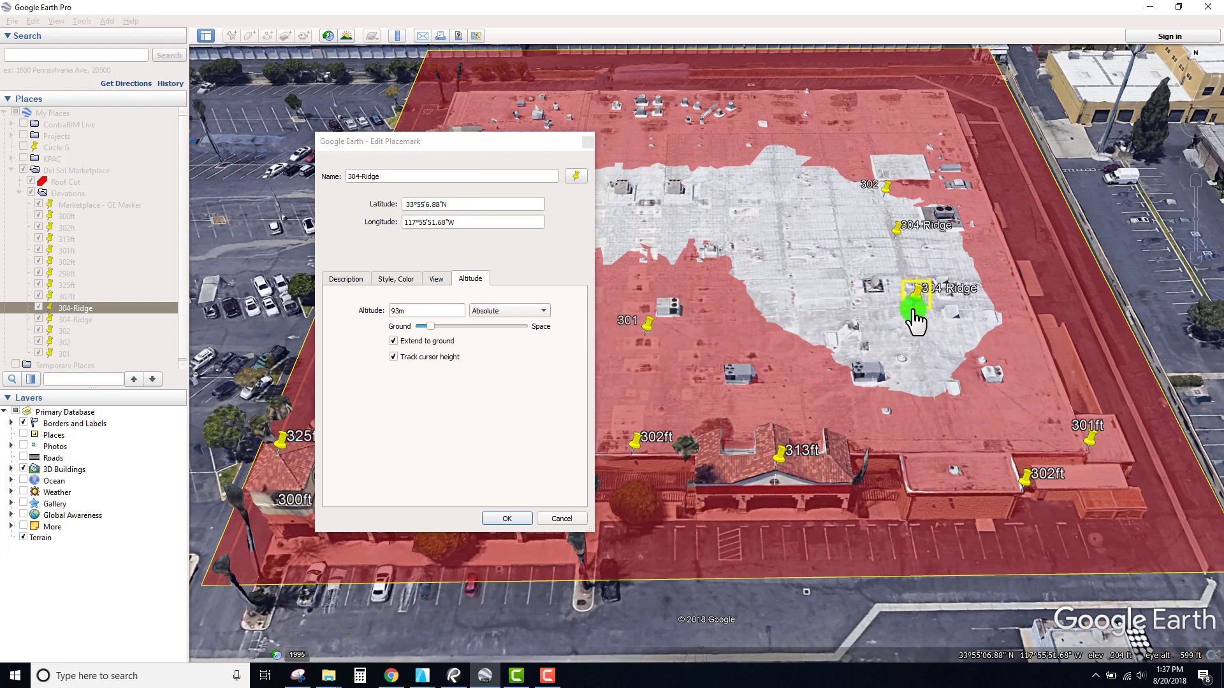
{"action": "left_click_drag", "start_coordinate": [875, 159], "coordinate": [913, 266]}
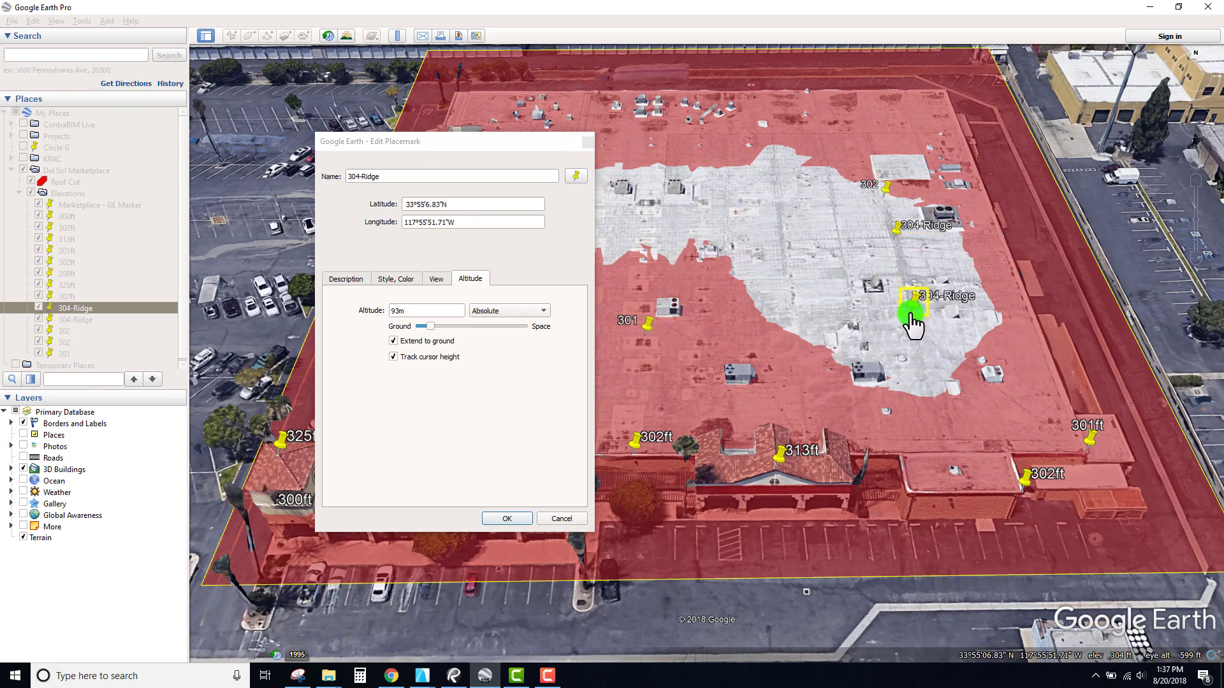
{"action": "mouse_move", "coordinate": [911, 318]}
{"action": "left_mouse_down"}
{"action": "mouse_move", "coordinate": [902, 210]}
{"action": "mouse_move", "coordinate": [911, 318]}
{"action": "left_mouse_up"}
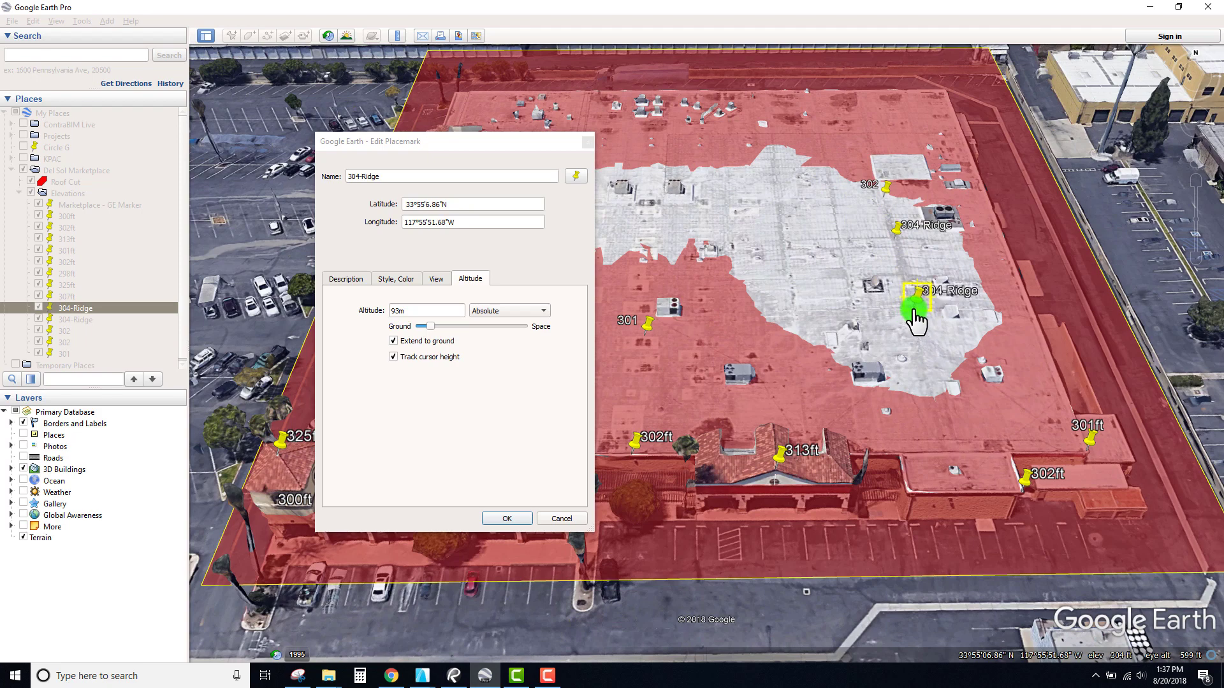
{"action": "left_click_drag", "start_coordinate": [895, 271], "coordinate": [915, 322]}
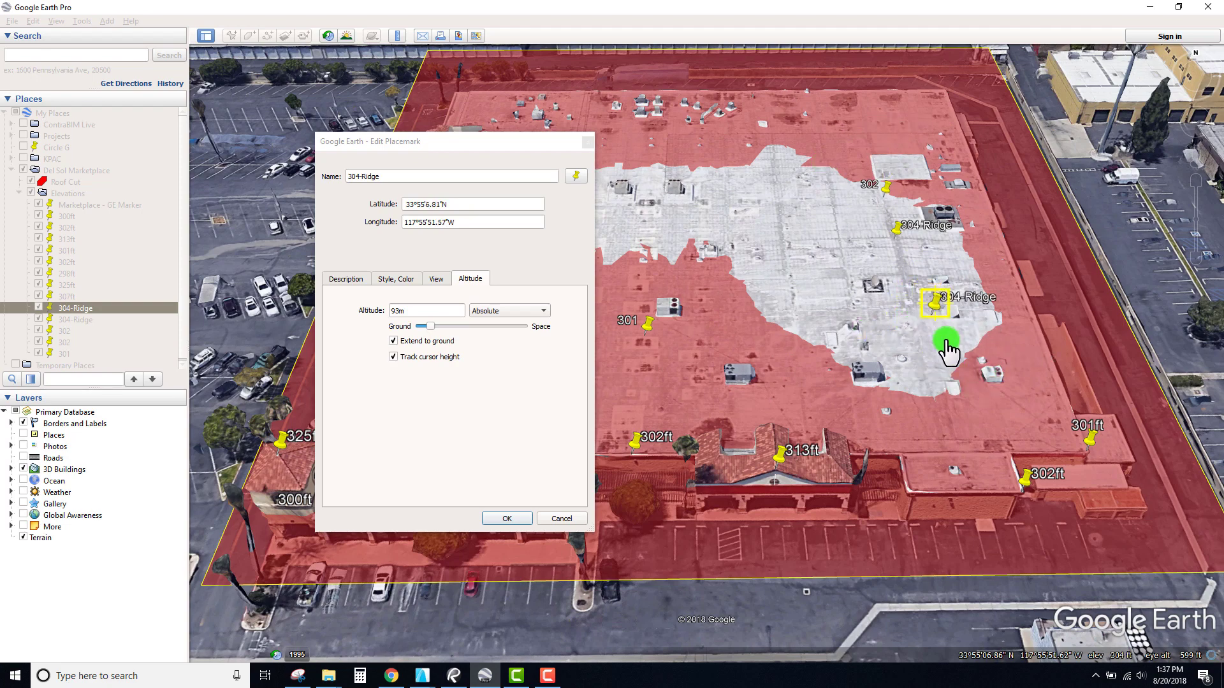
{"action": "left_click_drag", "start_coordinate": [946, 349], "coordinate": [919, 332]}
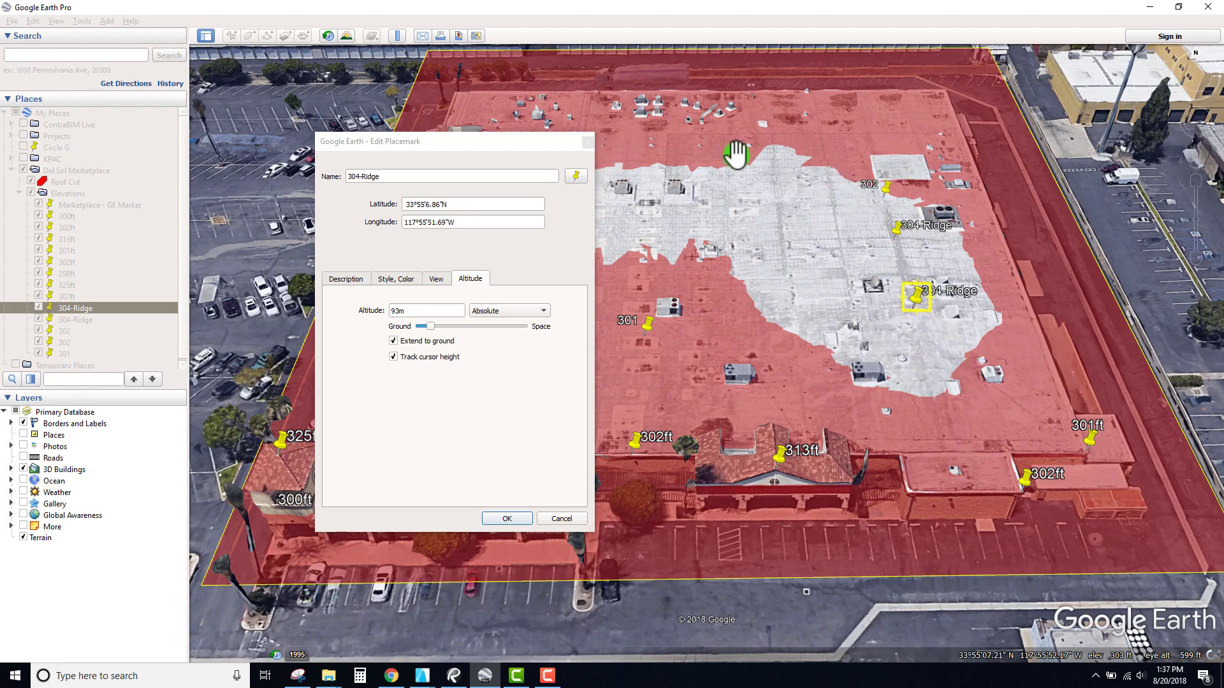
{"action": "left_click_drag", "start_coordinate": [519, 142], "coordinate": [437, 124]}
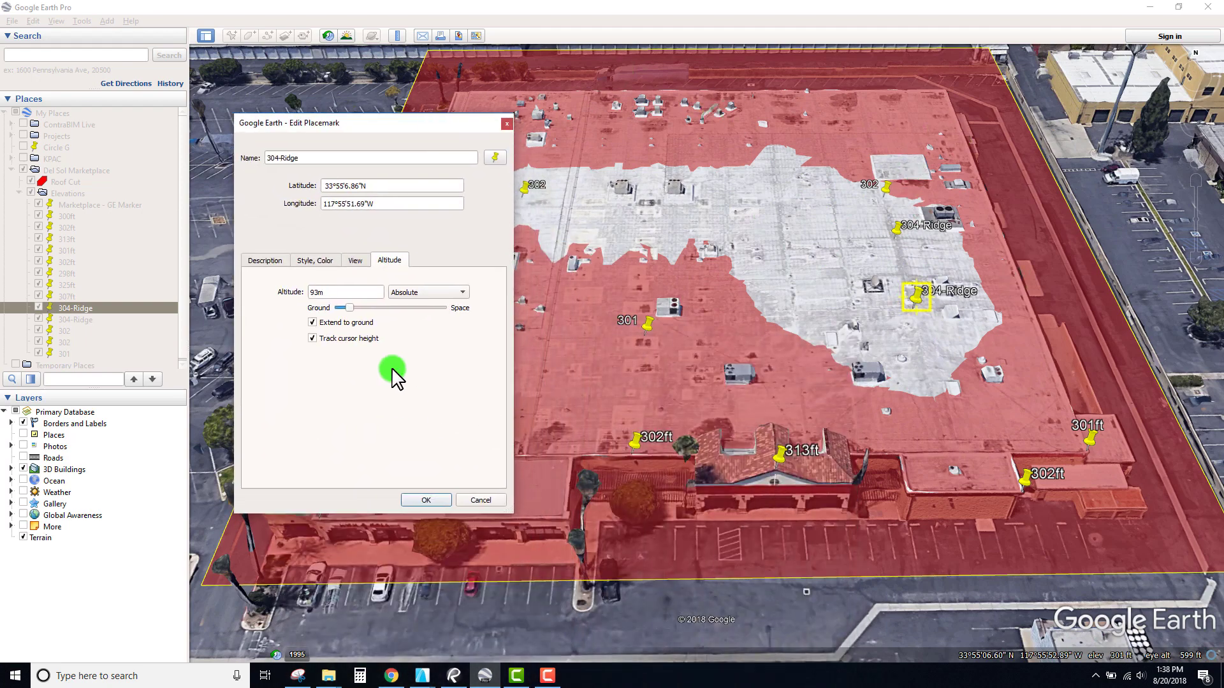
{"action": "left_click", "coordinate": [425, 499]}
Hide the Roof Cut polygon and look over the bare roof with its elevation placemarks
{"action": "left_click", "coordinate": [32, 182]}
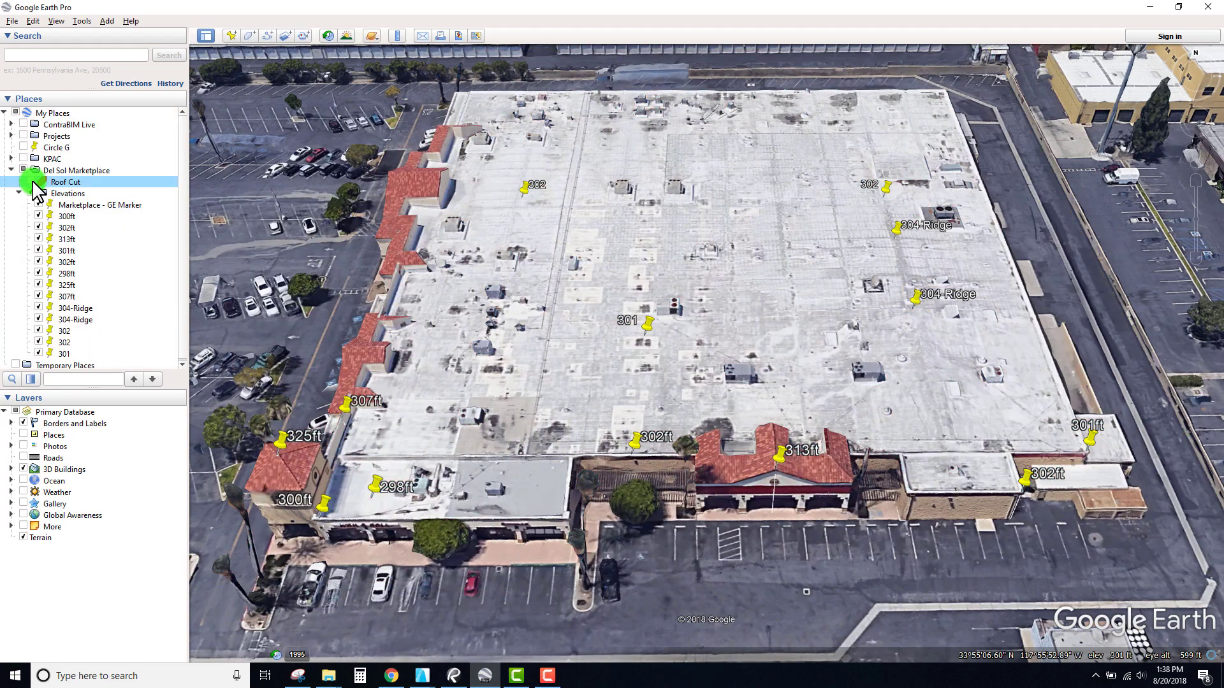
{"action": "middle_click_drag", "start_coordinate": [694, 348], "coordinate": [697, 341]}
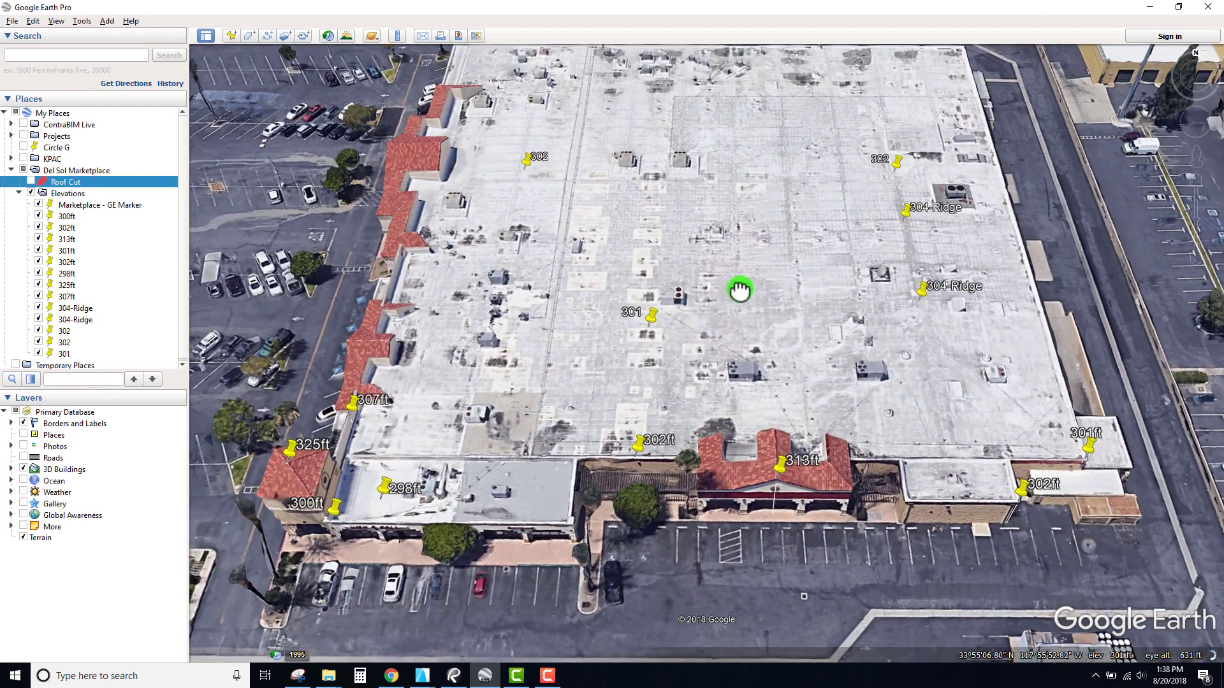
{"action": "left_click_drag", "start_coordinate": [740, 293], "coordinate": [737, 354]}
{"action": "middle_click_drag", "start_coordinate": [743, 343], "coordinate": [713, 255]}
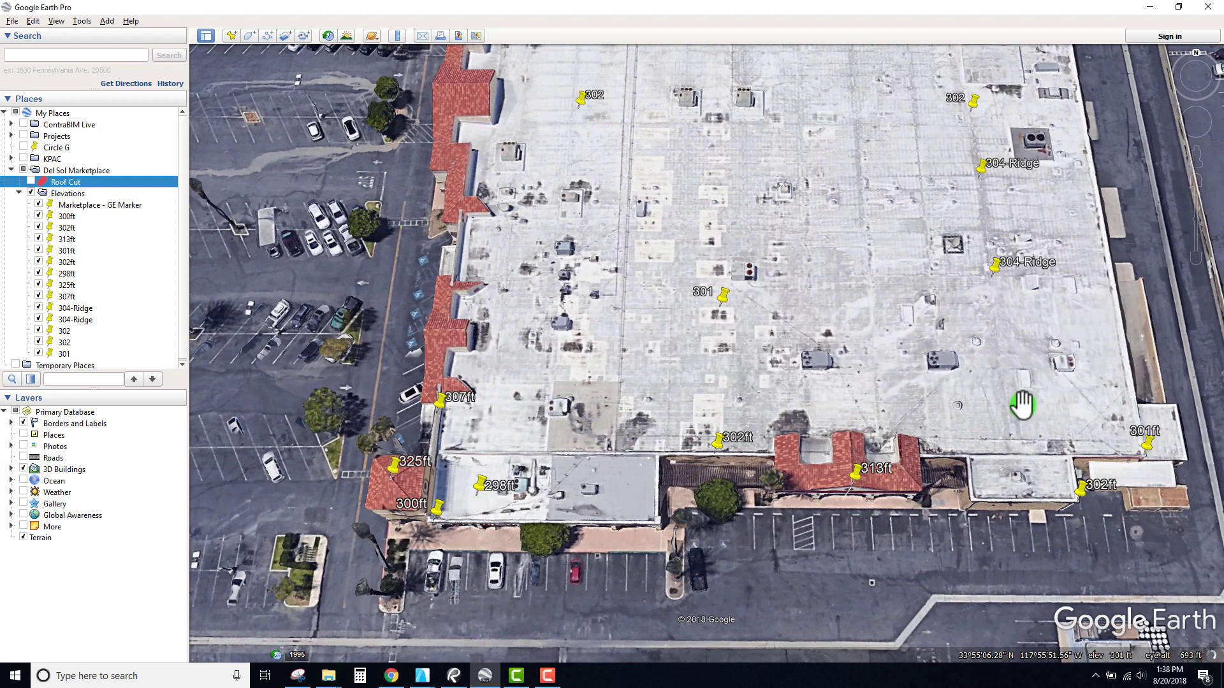
{"action": "left_click_drag", "start_coordinate": [1019, 404], "coordinate": [874, 435]}
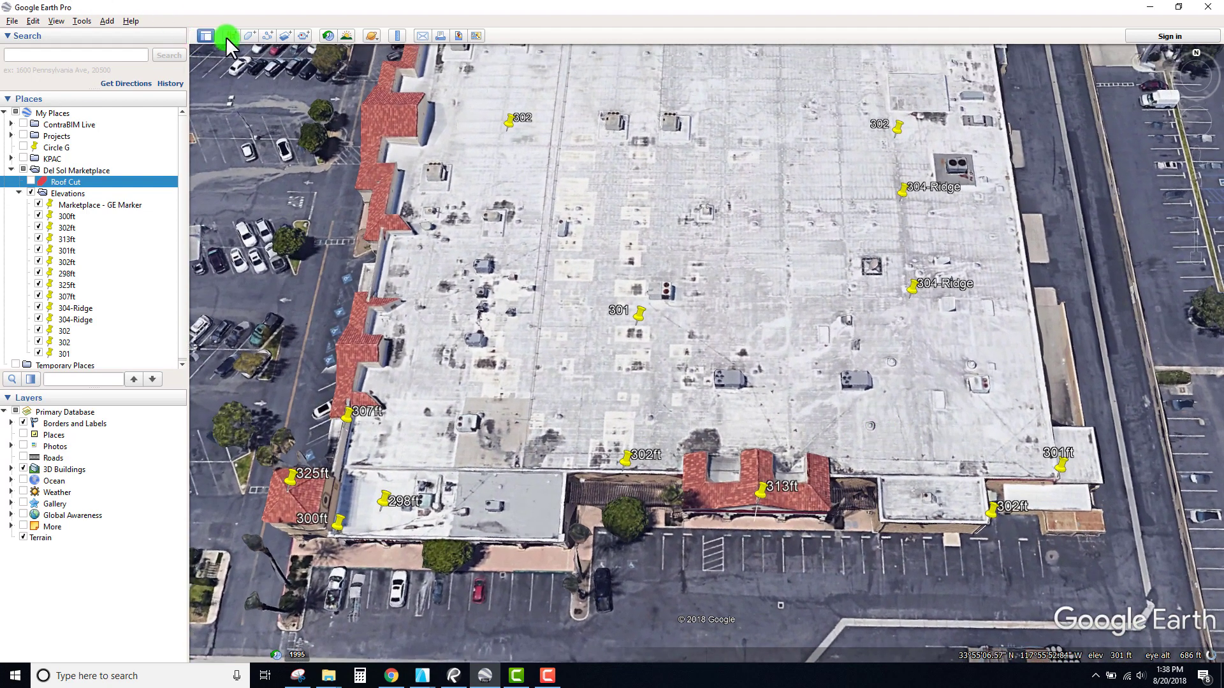
Add a new placemark on the roof between the 301 and 304-Ridge markers and set its altitude mode to Absolute
{"action": "left_click", "coordinate": [230, 36]}
{"action": "left_click_drag", "start_coordinate": [713, 368], "coordinate": [753, 271]}
{"action": "left_click", "coordinate": [343, 159]}
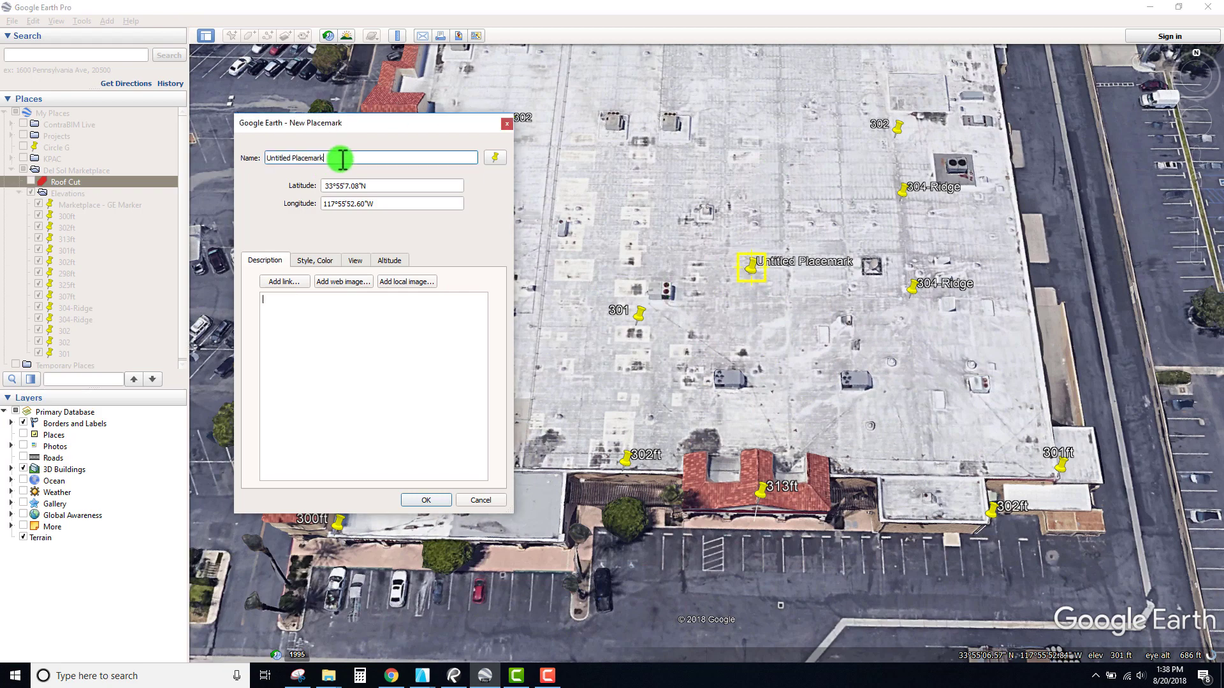
{"action": "left_click_drag", "start_coordinate": [366, 131], "coordinate": [160, 83]}
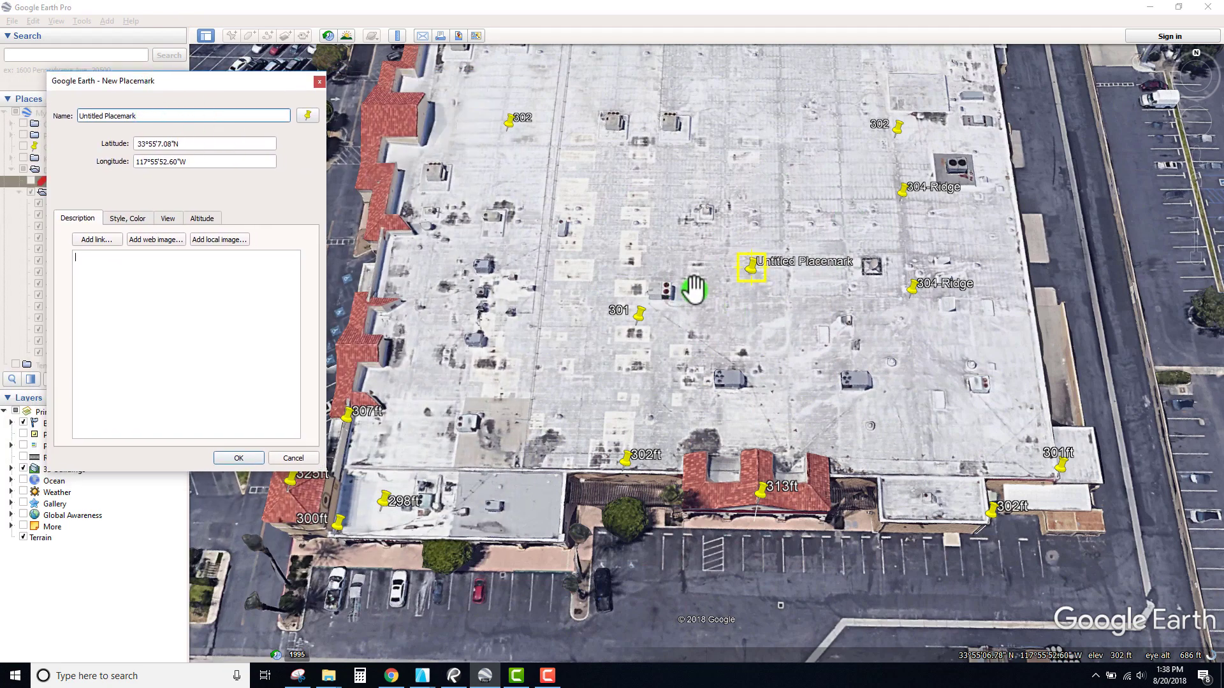
{"action": "left_click", "coordinate": [202, 220]}
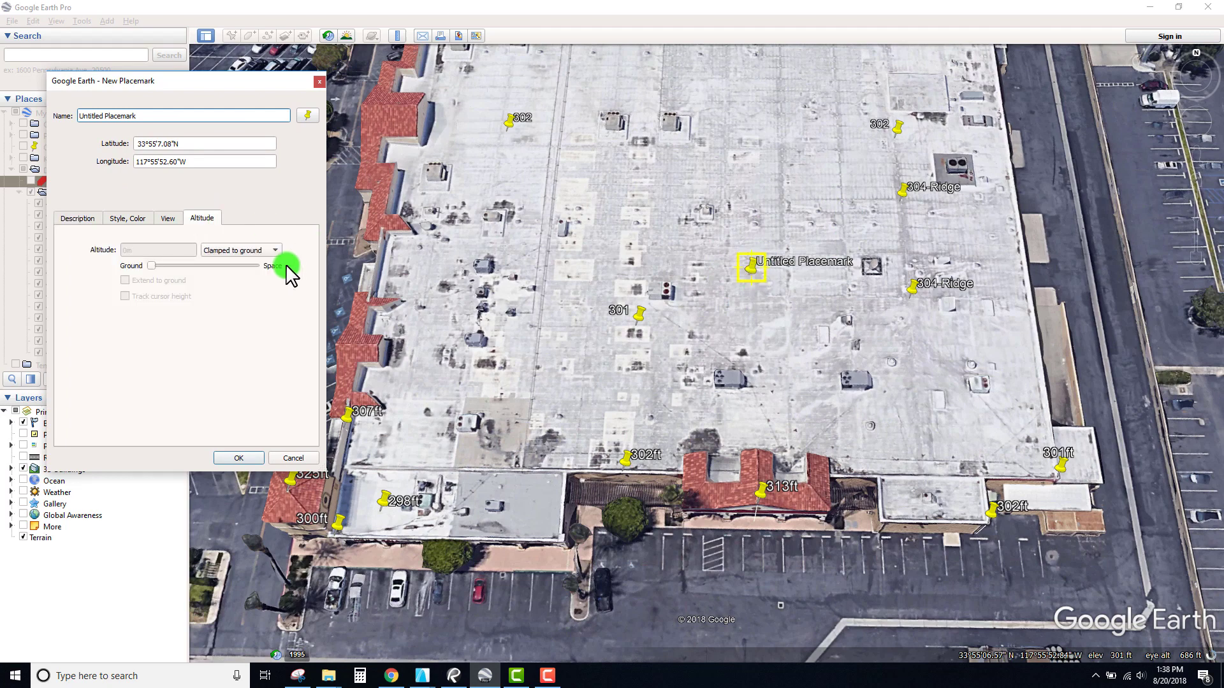
{"action": "left_click", "coordinate": [279, 251]}
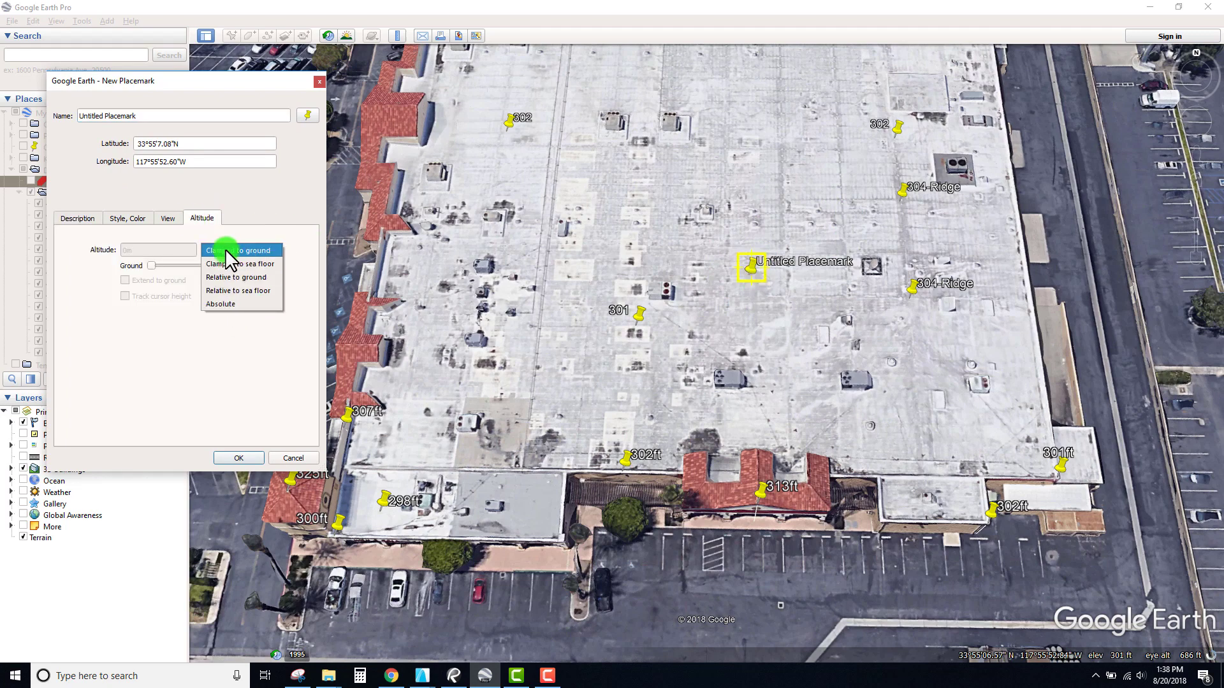
{"action": "left_click", "coordinate": [229, 303]}
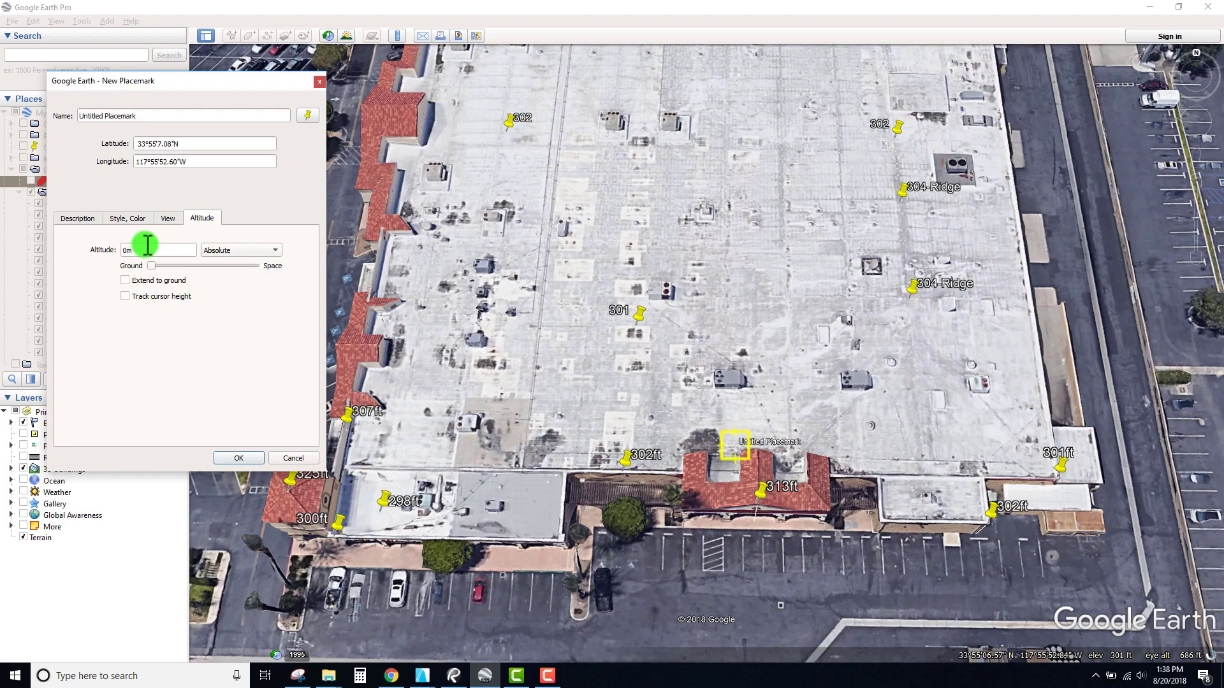
Turn on Extend to ground and Track cursor height for the new placemark and move it to the parking edge in front of the building
{"action": "middle_click_drag", "start_coordinate": [749, 310], "coordinate": [756, 488]}
{"action": "left_click_drag", "start_coordinate": [707, 490], "coordinate": [701, 312]}
{"action": "middle_click_drag", "start_coordinate": [755, 405], "coordinate": [737, 285]}
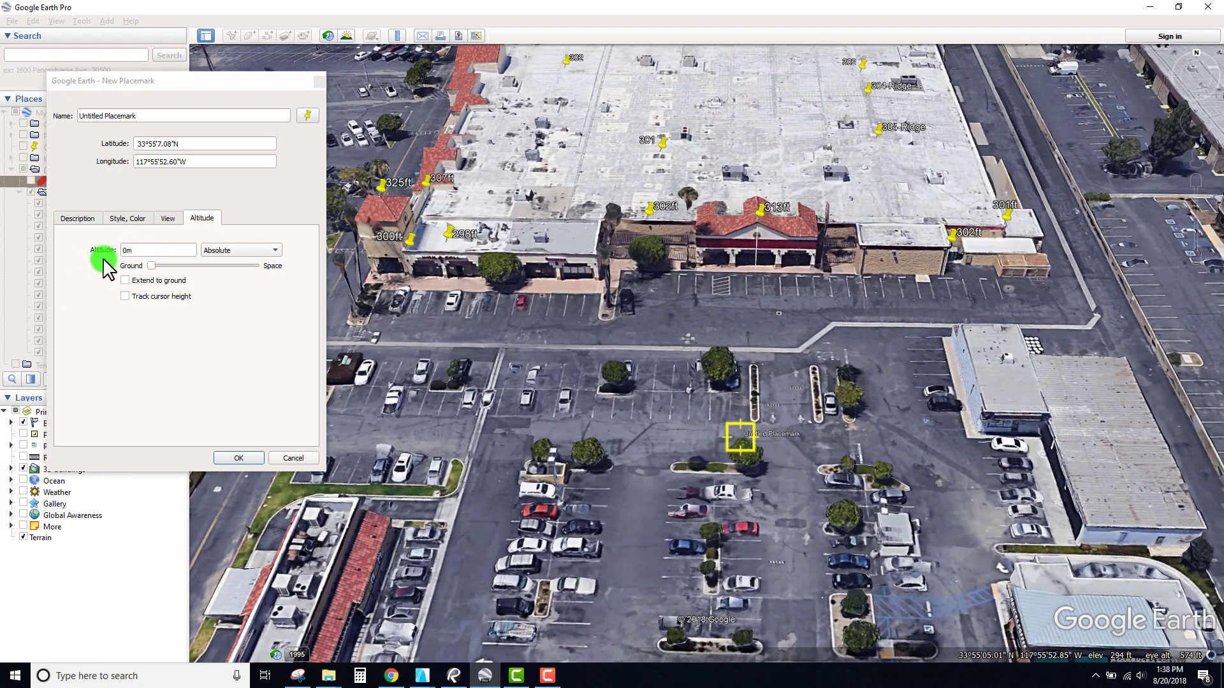
{"action": "left_click", "coordinate": [124, 280]}
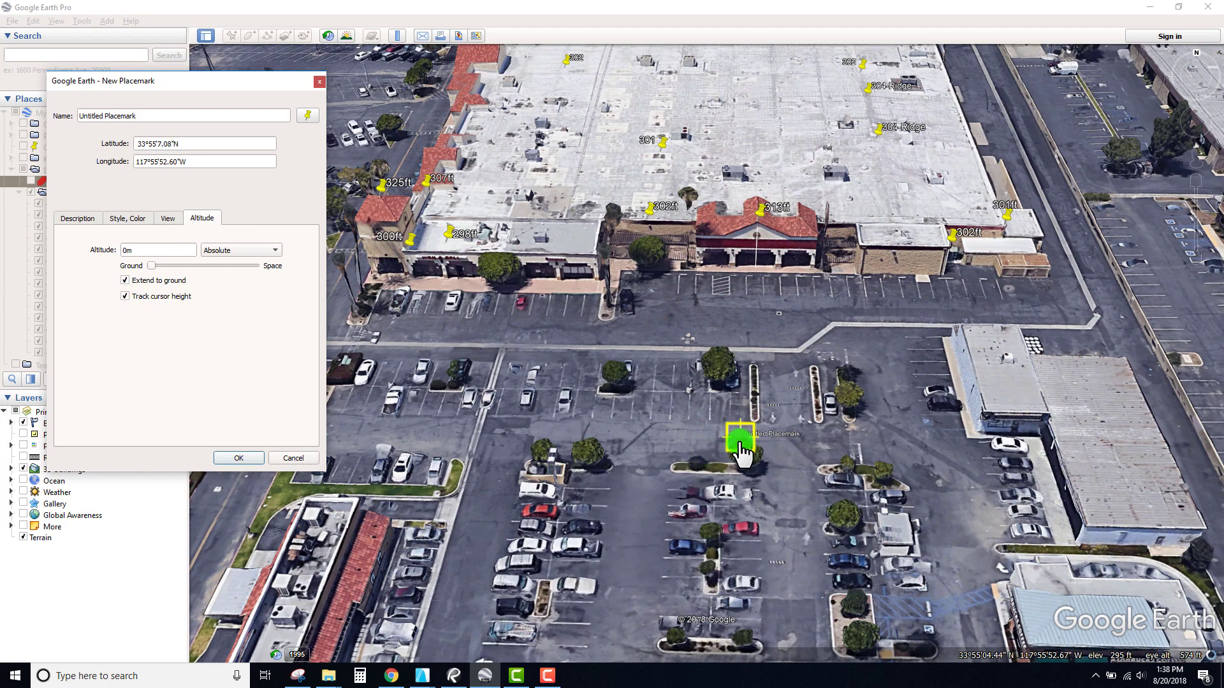
{"action": "left_click_drag", "start_coordinate": [740, 446], "coordinate": [672, 290]}
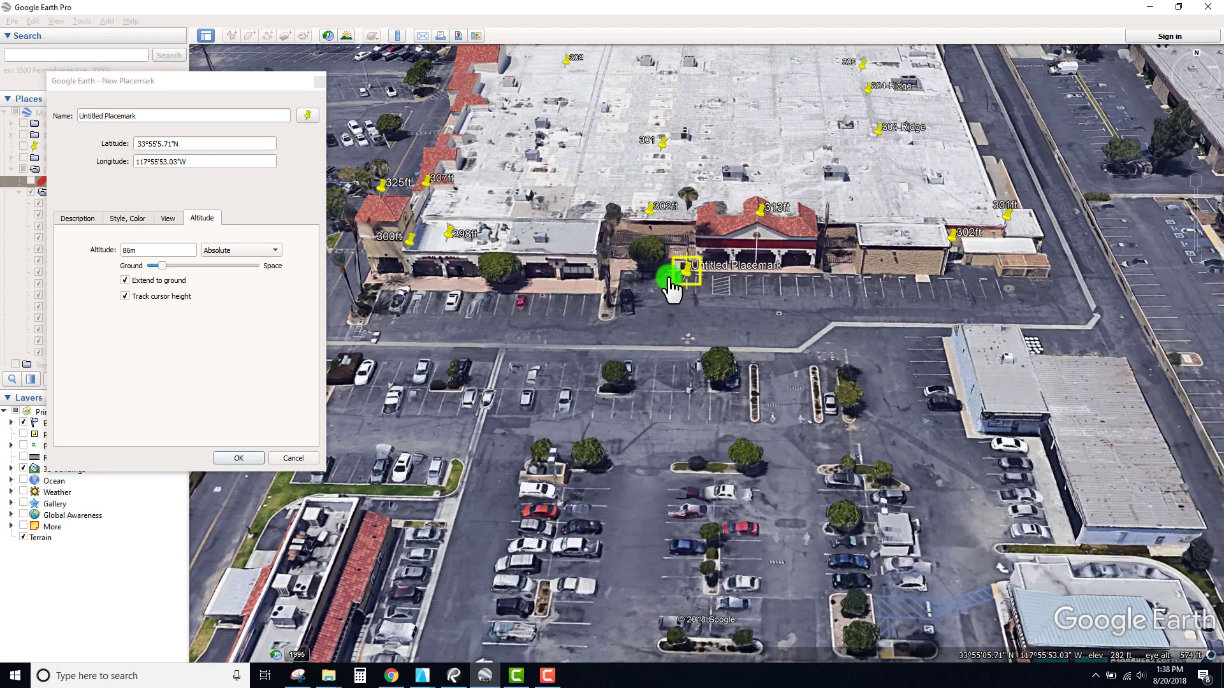
Move the untitled placemark onto the roof and try spots along the front edge between the 302ft and 298ft markers
{"action": "left_click_drag", "start_coordinate": [634, 191], "coordinate": [867, 494]}
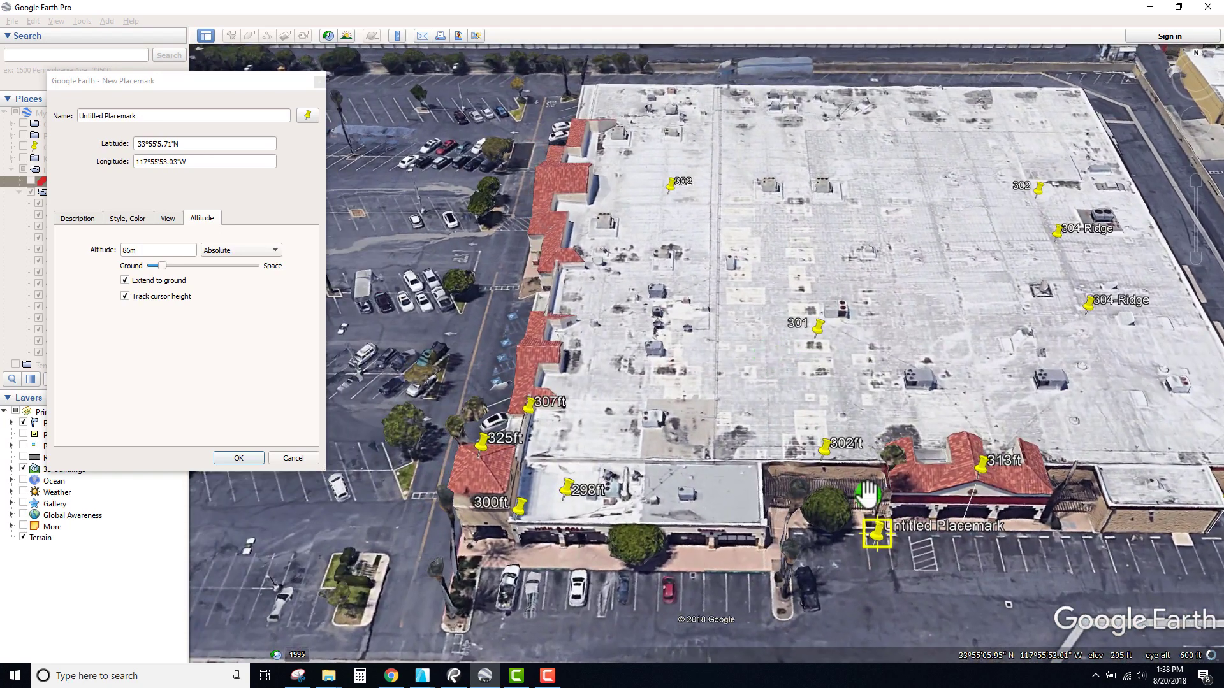
{"action": "left_click_drag", "start_coordinate": [879, 538], "coordinate": [754, 438]}
{"action": "scroll", "coordinate": [785, 472], "scroll_direction": "up", "scroll_amount": 1}
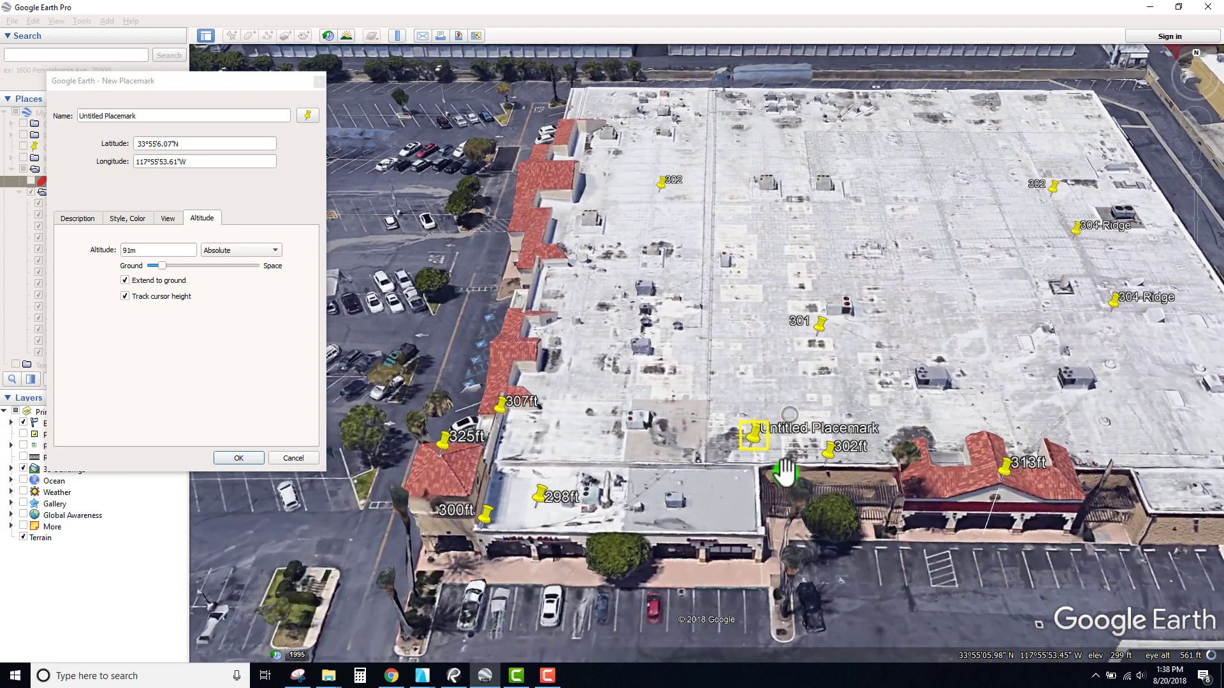
{"action": "middle_click_drag", "start_coordinate": [785, 471], "coordinate": [691, 300]}
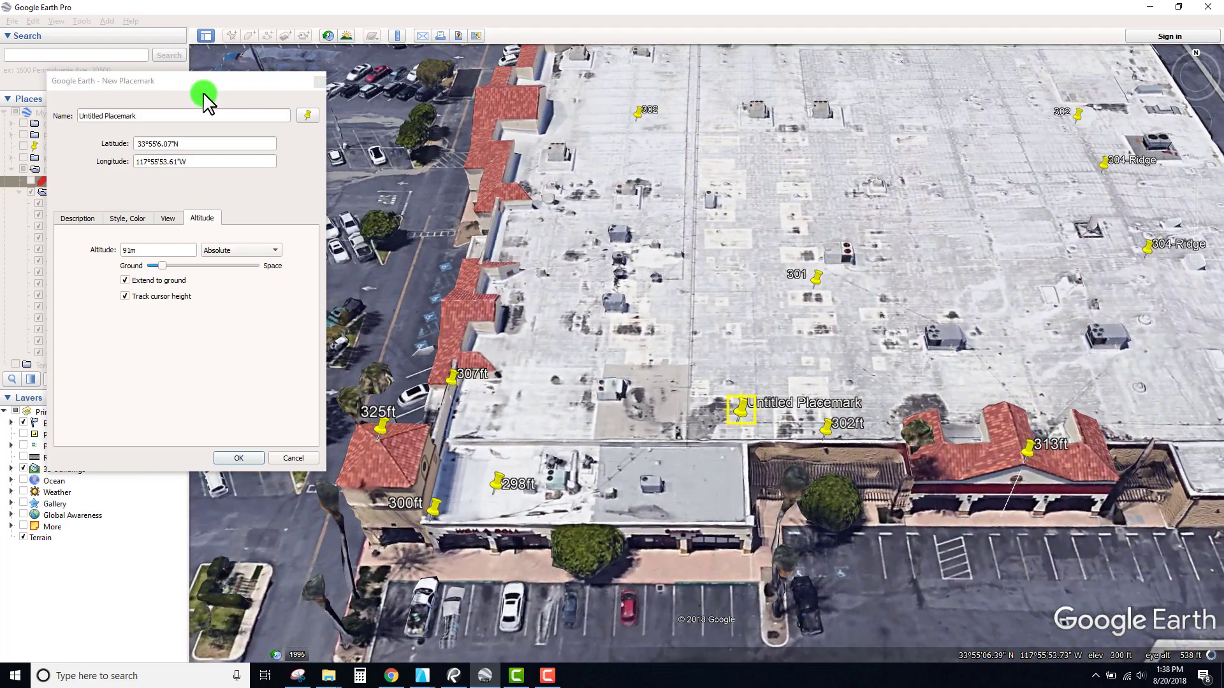
{"action": "left_click_drag", "start_coordinate": [214, 86], "coordinate": [260, 120]}
{"action": "left_click_drag", "start_coordinate": [696, 415], "coordinate": [692, 449]}
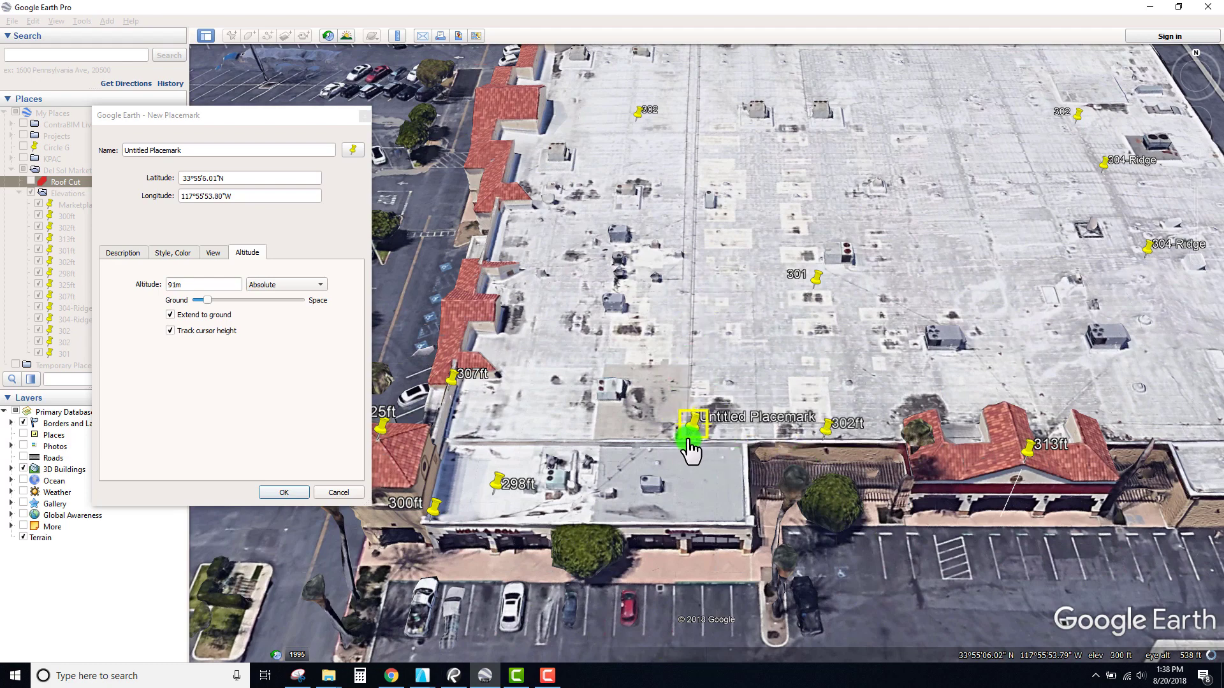
{"action": "left_click_drag", "start_coordinate": [692, 370], "coordinate": [769, 439]}
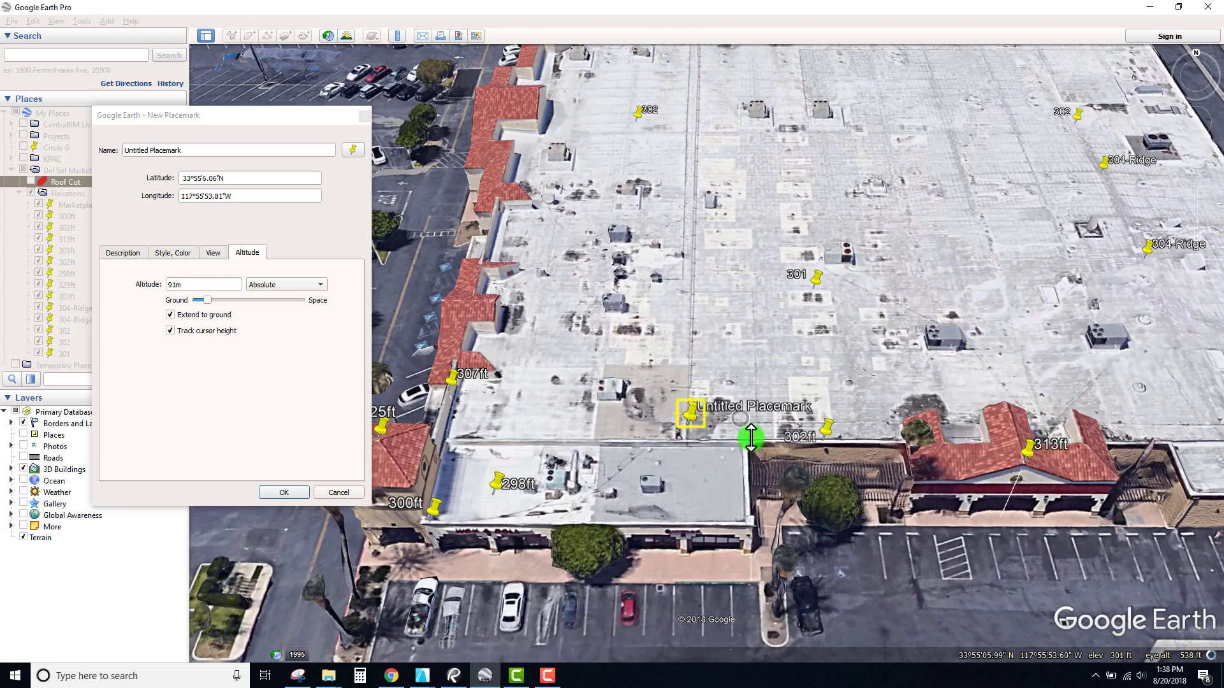
Try the untitled placemark at spots around the tan roof patch, including 33°55'6.18"N, 117°55'53.67"W
{"action": "middle_click_drag", "start_coordinate": [750, 439], "coordinate": [1205, 492]}
{"action": "left_click_drag", "start_coordinate": [848, 520], "coordinate": [869, 387]}
{"action": "scroll", "coordinate": [677, 300], "scroll_direction": "up", "scroll_amount": 1}
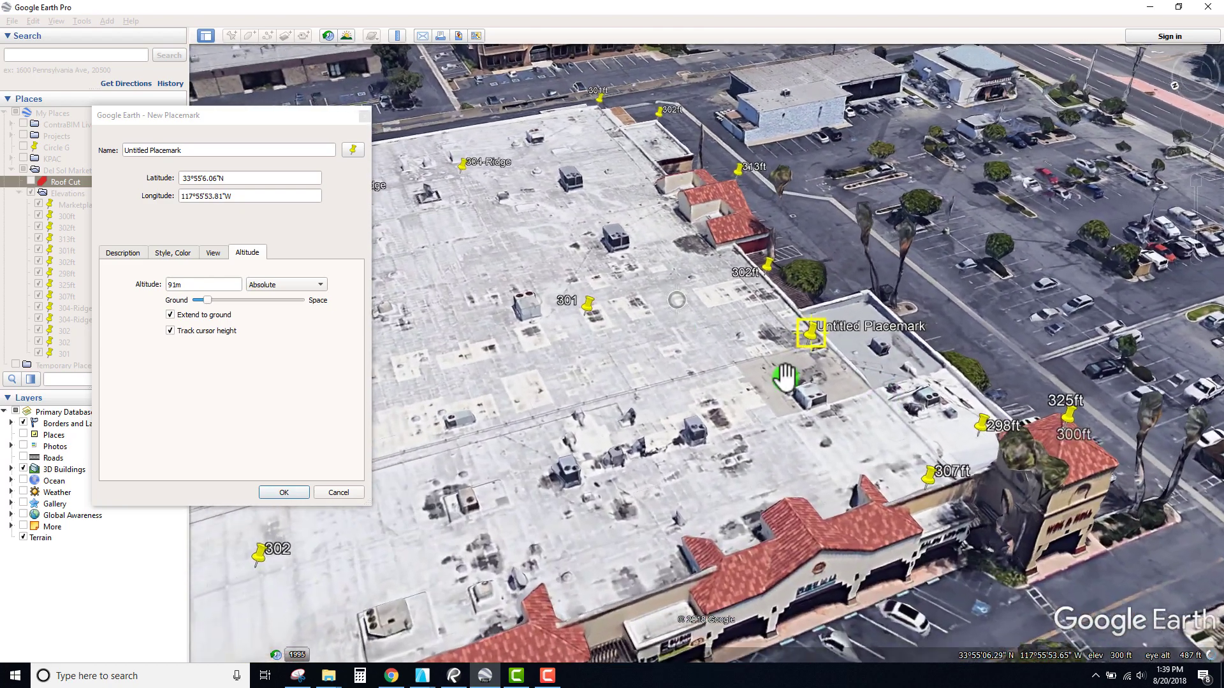
{"action": "scroll", "coordinate": [785, 378], "scroll_direction": "up", "scroll_amount": 1}
{"action": "middle_click_drag", "start_coordinate": [751, 372], "coordinate": [899, 417]}
{"action": "left_click_drag", "start_coordinate": [731, 329], "coordinate": [724, 318]}
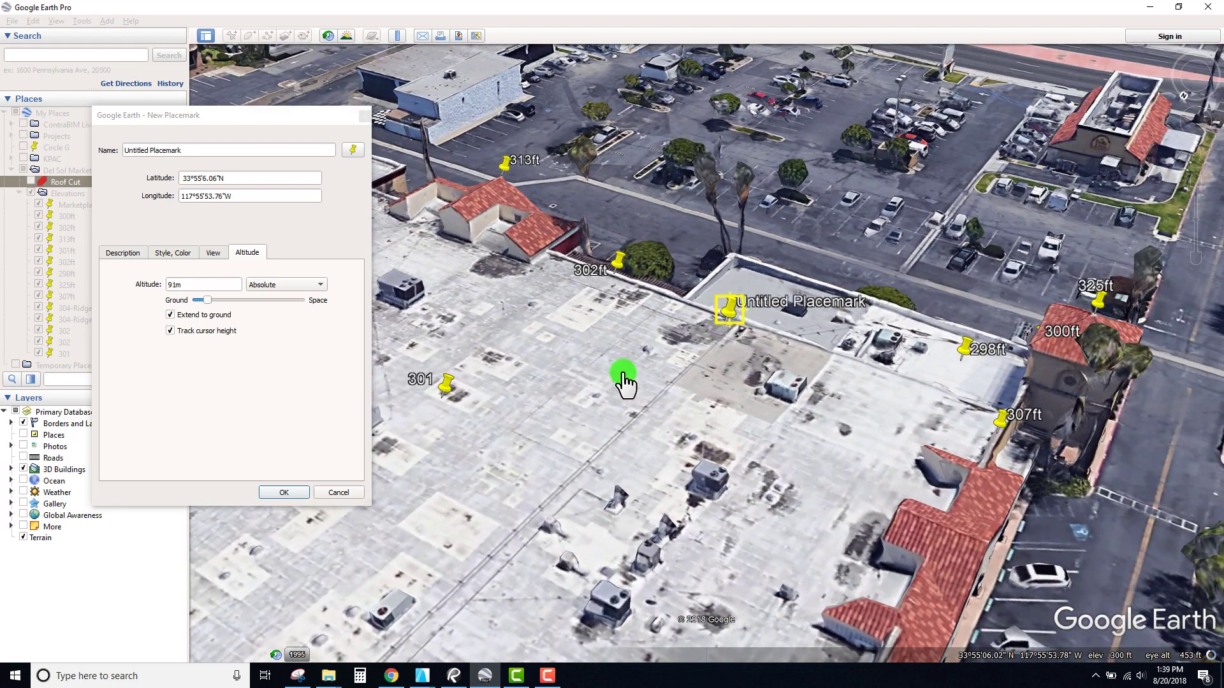
{"action": "left_click_drag", "start_coordinate": [623, 377], "coordinate": [737, 341]}
Place the untitled placemark at the corner of the tan roof patch, at 33°55'6.02"N, 117°55'53.84"W with 91 m altitude
{"action": "scroll", "coordinate": [736, 345], "scroll_direction": "up", "scroll_amount": 1}
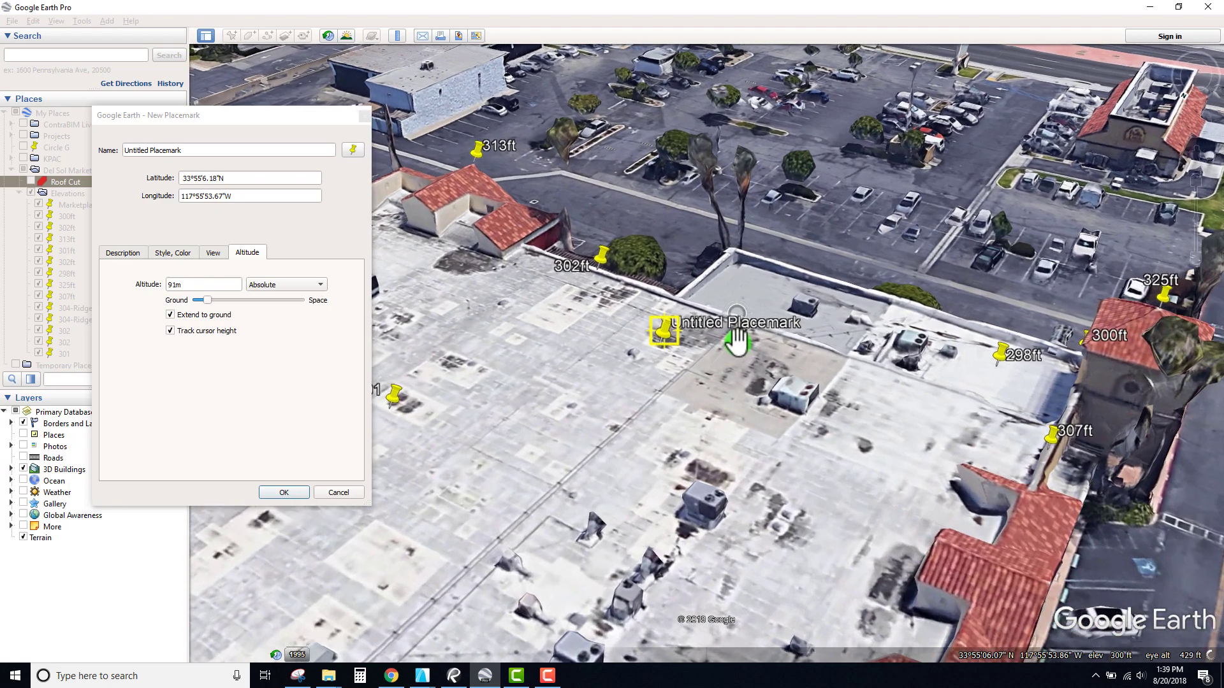
{"action": "scroll", "coordinate": [739, 343], "scroll_direction": "up", "scroll_amount": 1}
{"action": "middle_click_drag", "start_coordinate": [819, 397], "coordinate": [688, 293]}
{"action": "left_click_drag", "start_coordinate": [815, 329], "coordinate": [802, 393]}
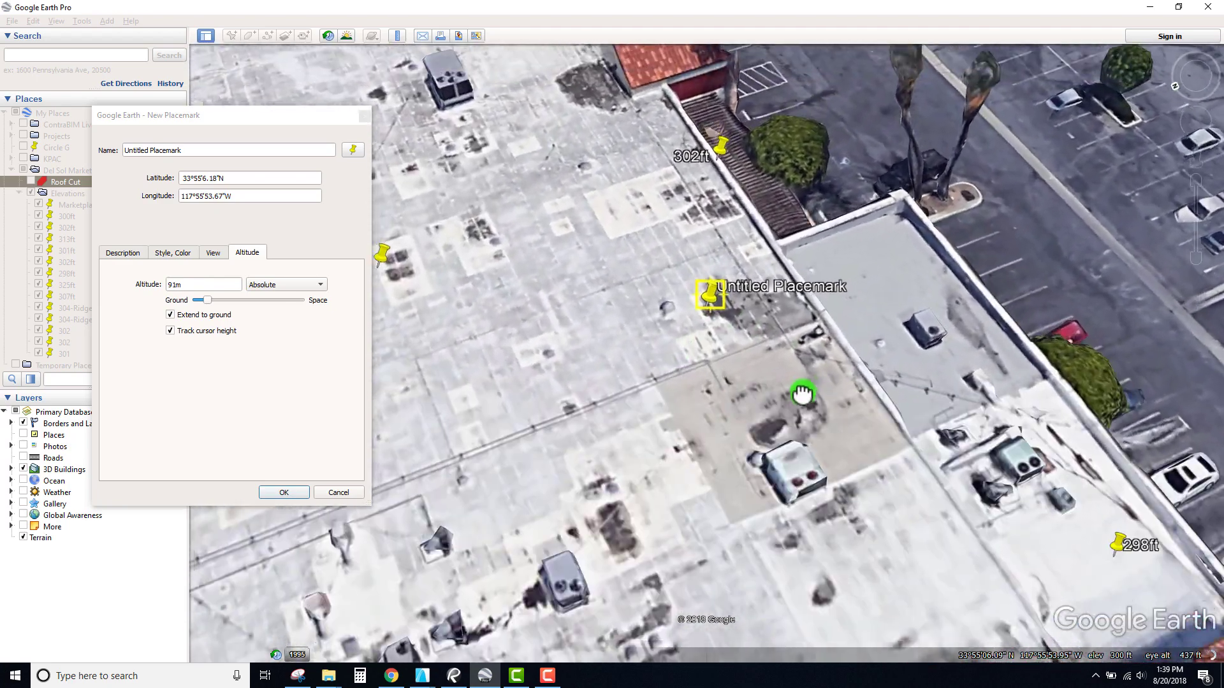
{"action": "middle_click_drag", "start_coordinate": [803, 391], "coordinate": [696, 319]}
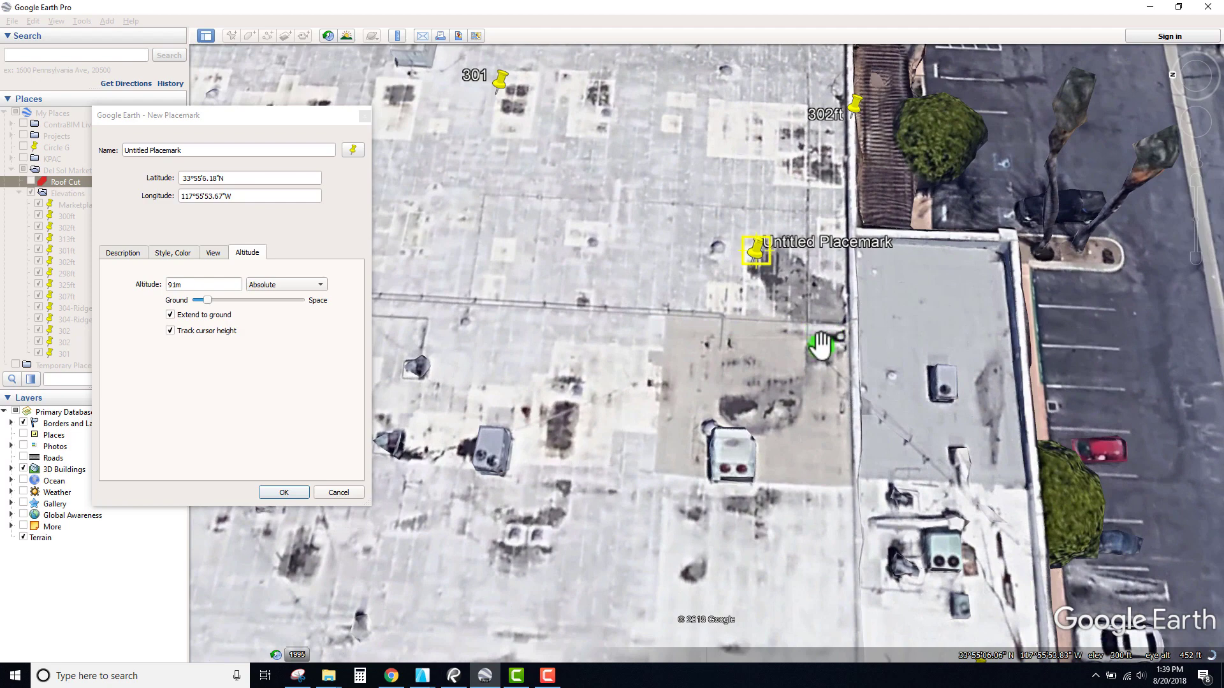
{"action": "left_click_drag", "start_coordinate": [833, 349], "coordinate": [820, 346]}
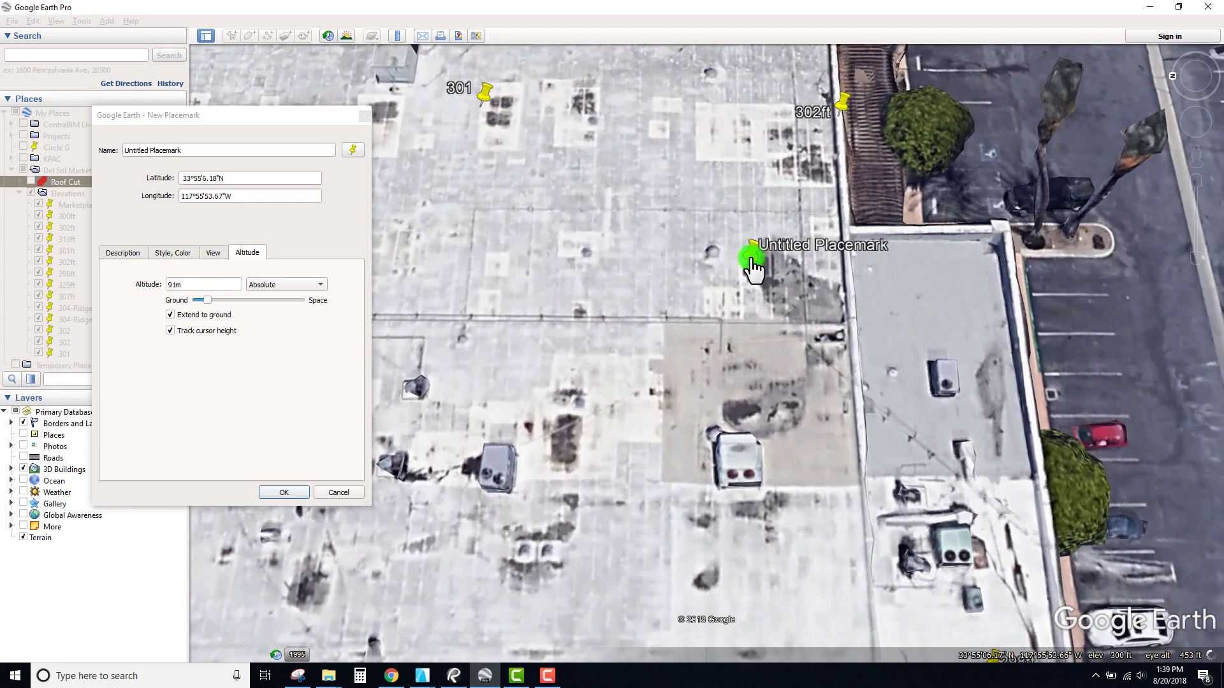
{"action": "left_click_drag", "start_coordinate": [753, 269], "coordinate": [836, 341]}
Name the new placemark 300ft-RD and save it
{"action": "left_click", "coordinate": [191, 147]}
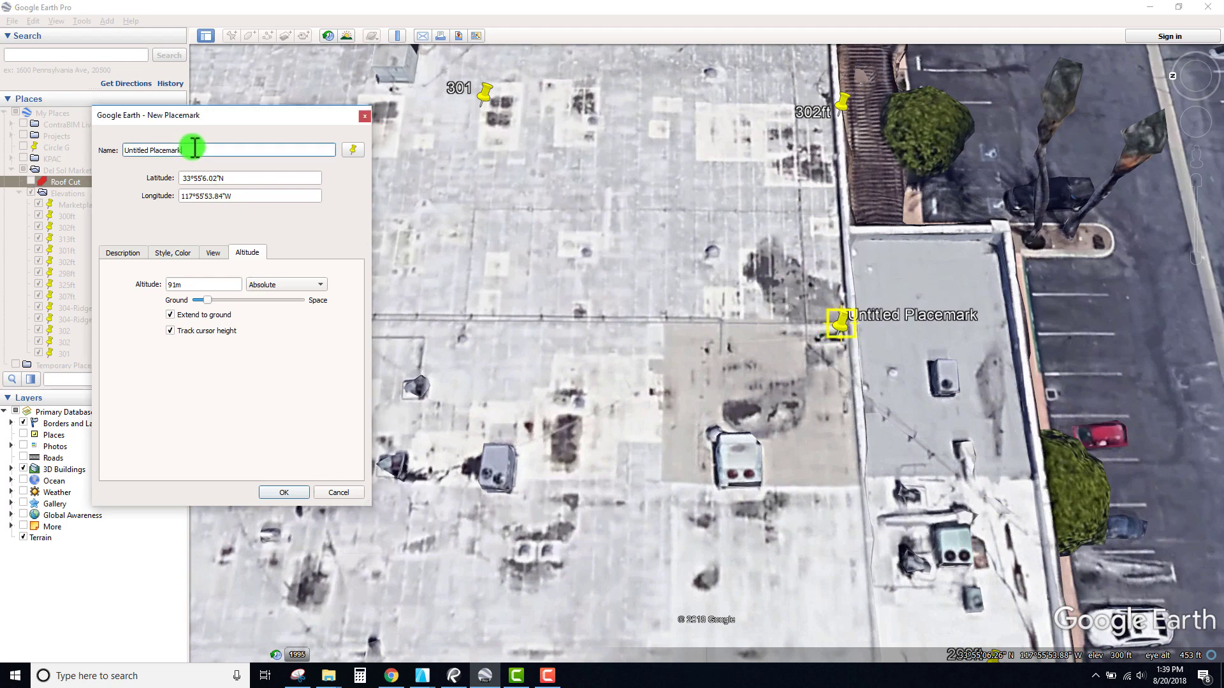
{"action": "type", "text": "300"}
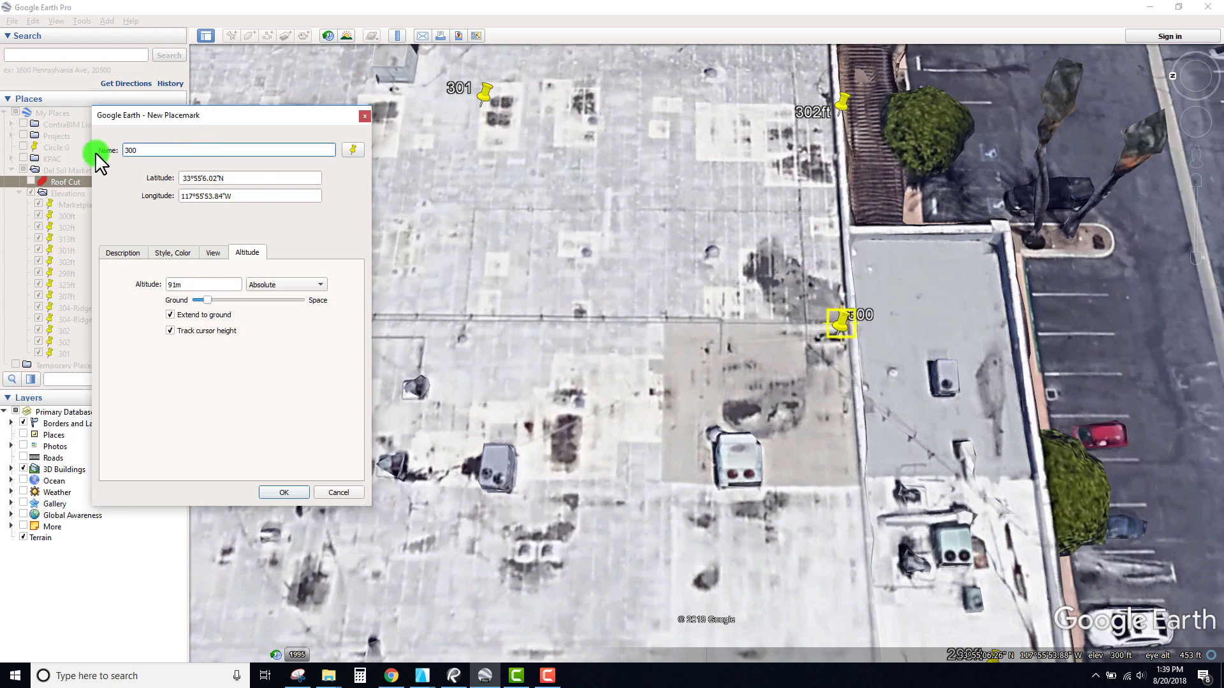
{"action": "type", "text": "ft-RD"}
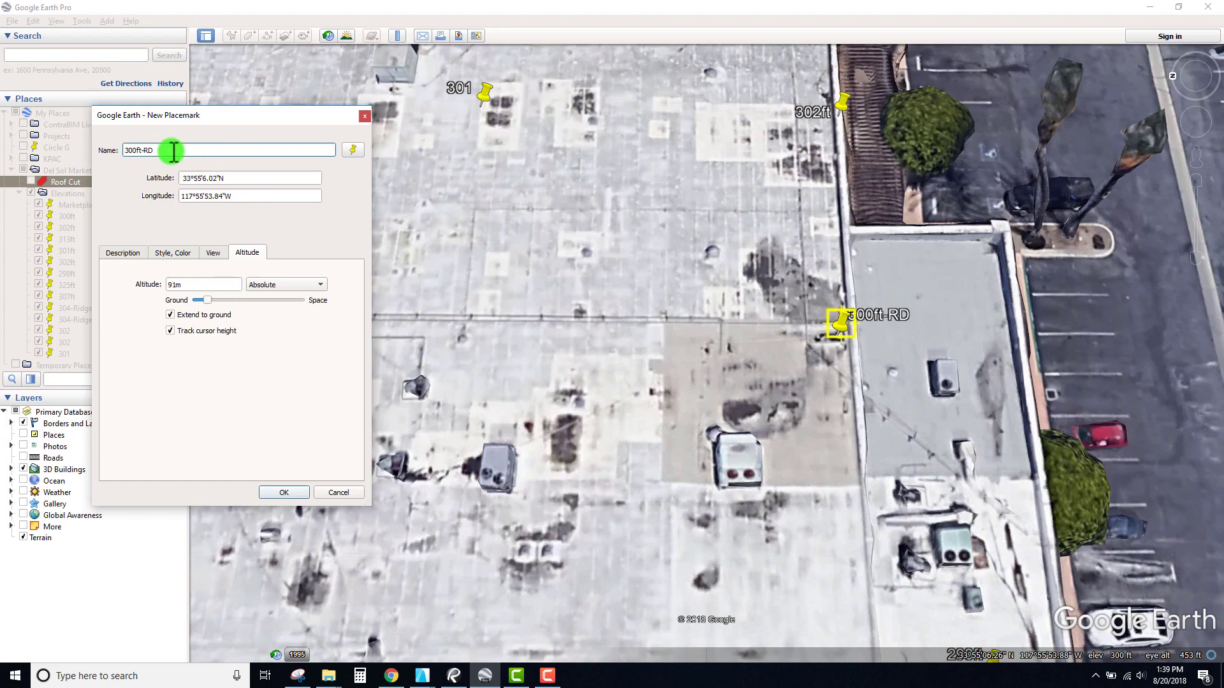
{"action": "left_click", "coordinate": [285, 492]}
Put the 300ft-RD placemark first in the Elevations folder
{"action": "middle_click_drag", "start_coordinate": [800, 358], "coordinate": [532, 320]}
{"action": "scroll", "coordinate": [533, 319], "scroll_direction": "down", "scroll_amount": 3}
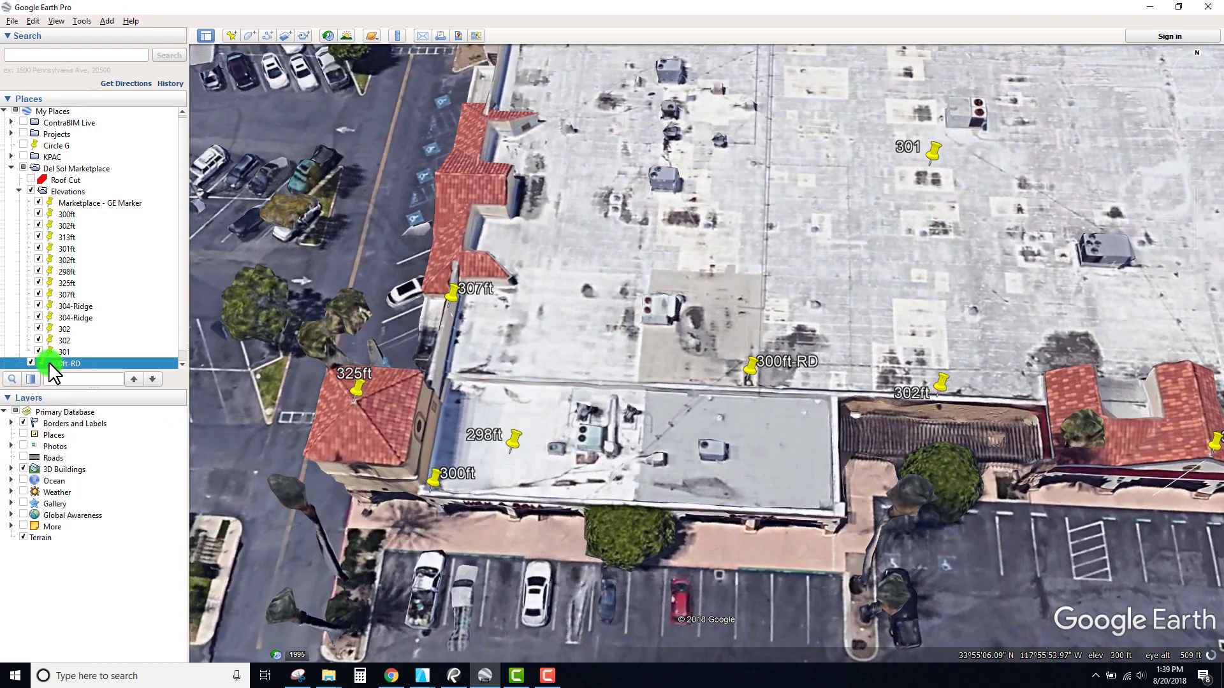
{"action": "left_click_drag", "start_coordinate": [48, 362], "coordinate": [68, 191]}
Look over the whole roof and paste a copy of the 300ft-RD placemark into the Elevations folder
{"action": "middle_click_drag", "start_coordinate": [738, 295], "coordinate": [735, 339]}
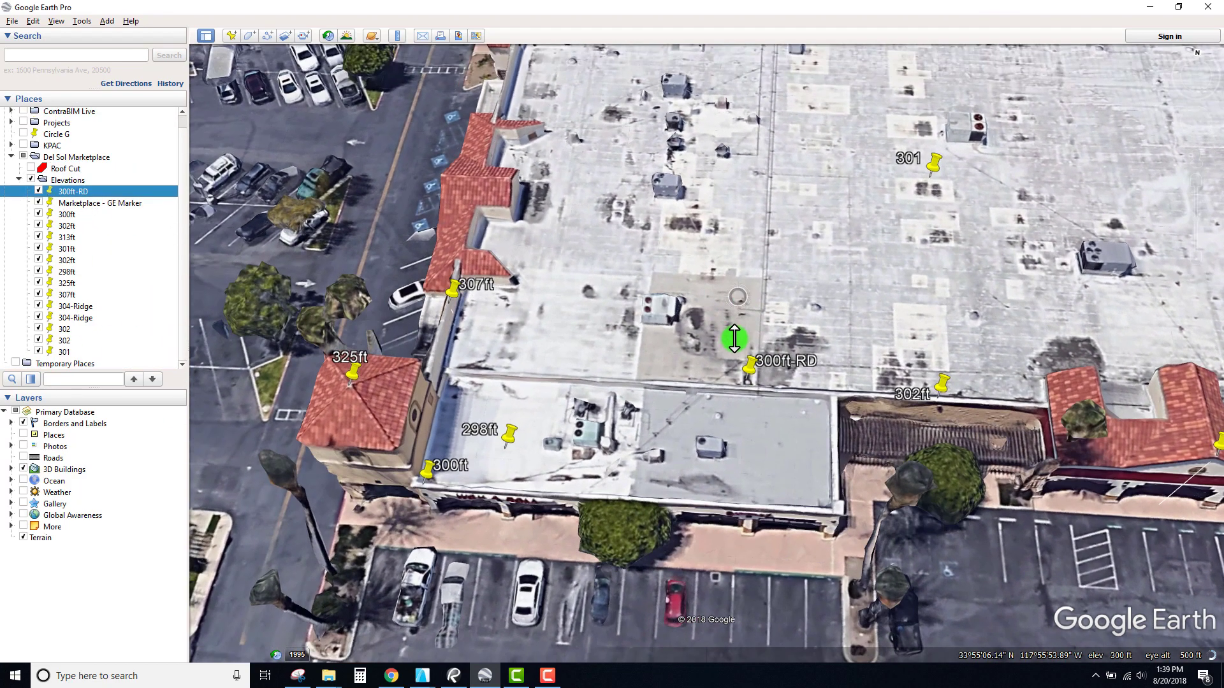
{"action": "scroll", "coordinate": [771, 300], "scroll_direction": "down", "scroll_amount": 3}
{"action": "left_click_drag", "start_coordinate": [852, 325], "coordinate": [800, 347]}
{"action": "scroll", "coordinate": [801, 346], "scroll_direction": "up", "scroll_amount": 1}
{"action": "right_click_drag", "start_coordinate": [733, 376], "coordinate": [738, 352]}
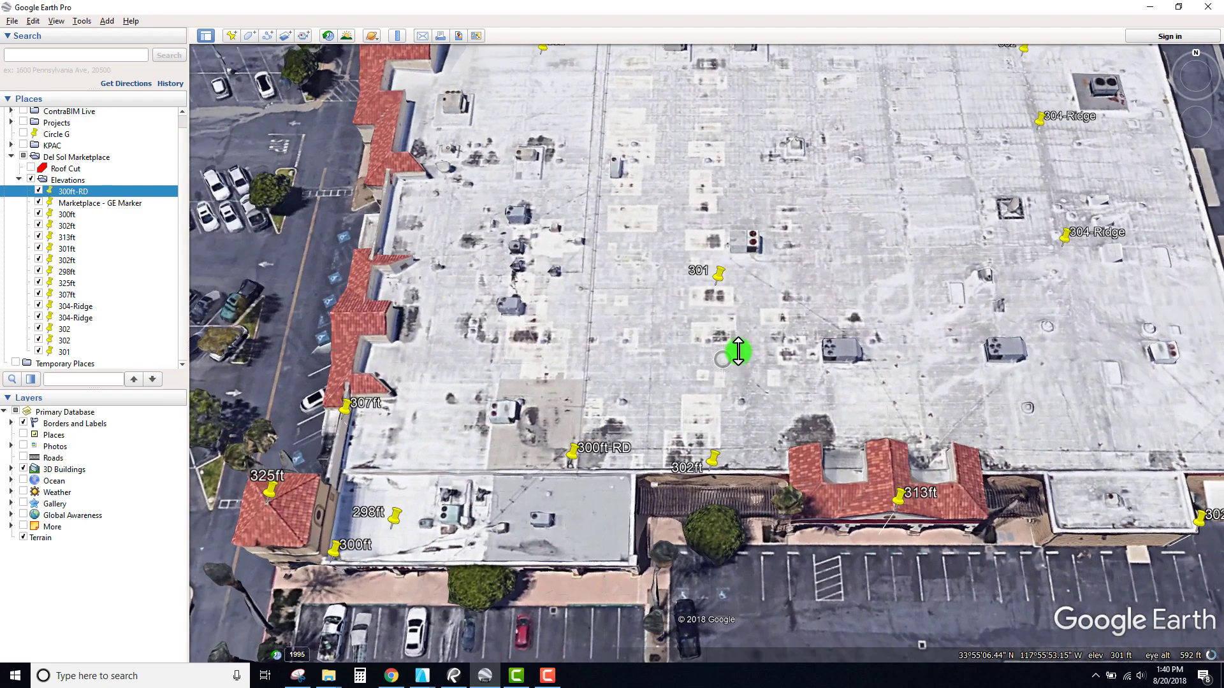
{"action": "mouse_move", "coordinate": [728, 332]}
{"action": "left_mouse_down"}
{"action": "mouse_move", "coordinate": [675, 415]}
{"action": "mouse_move", "coordinate": [694, 267]}
{"action": "mouse_move", "coordinate": [602, 496]}
{"action": "mouse_move", "coordinate": [582, 500]}
{"action": "mouse_move", "coordinate": [842, 346]}
{"action": "mouse_move", "coordinate": [800, 401]}
{"action": "mouse_move", "coordinate": [607, 542]}
{"action": "left_mouse_up"}
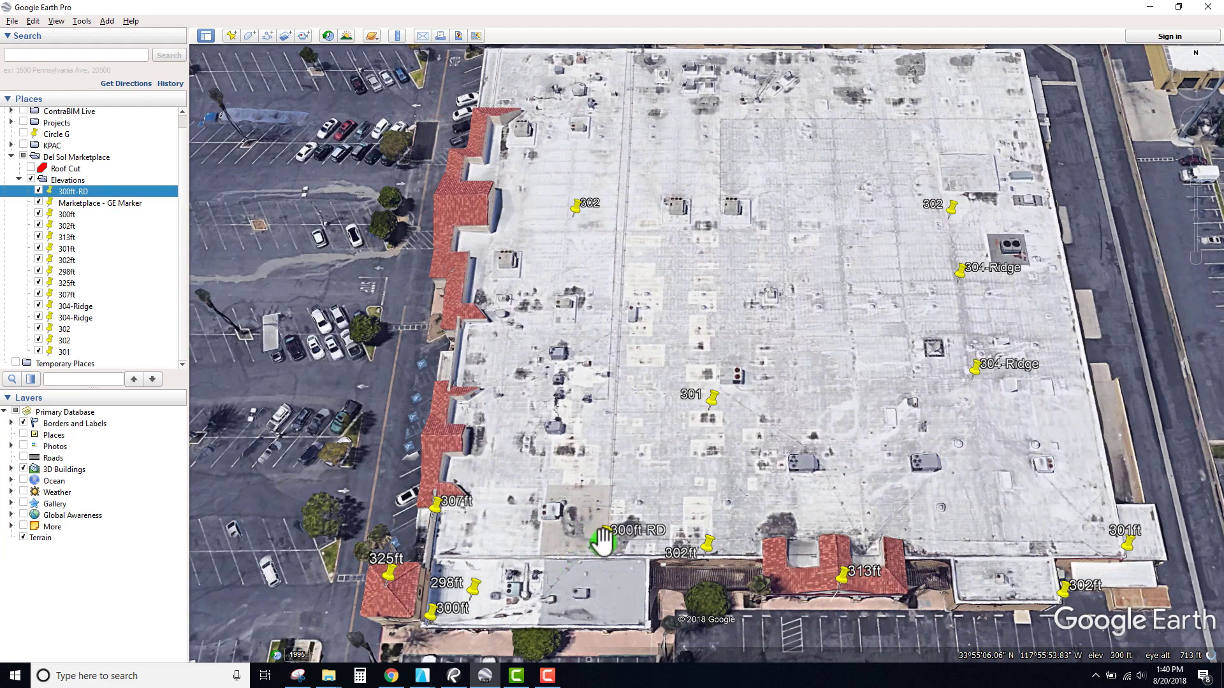
{"action": "key", "text": "ctrl+v"}
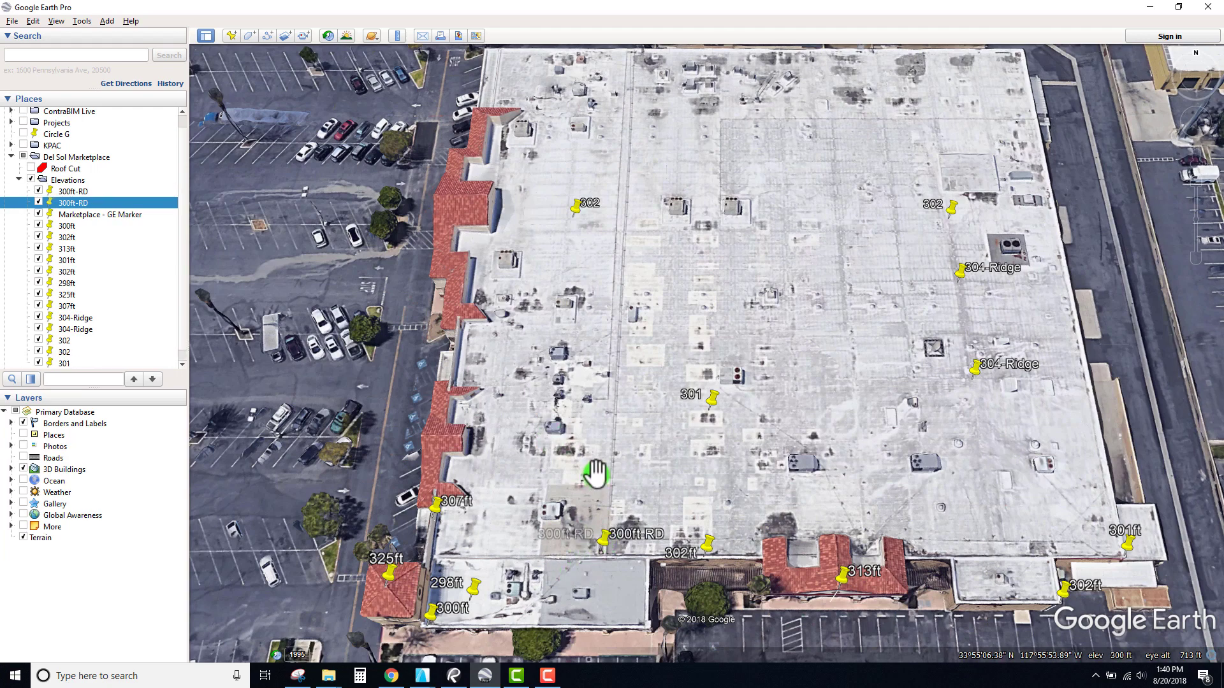
{"action": "left_click", "coordinate": [64, 202]}
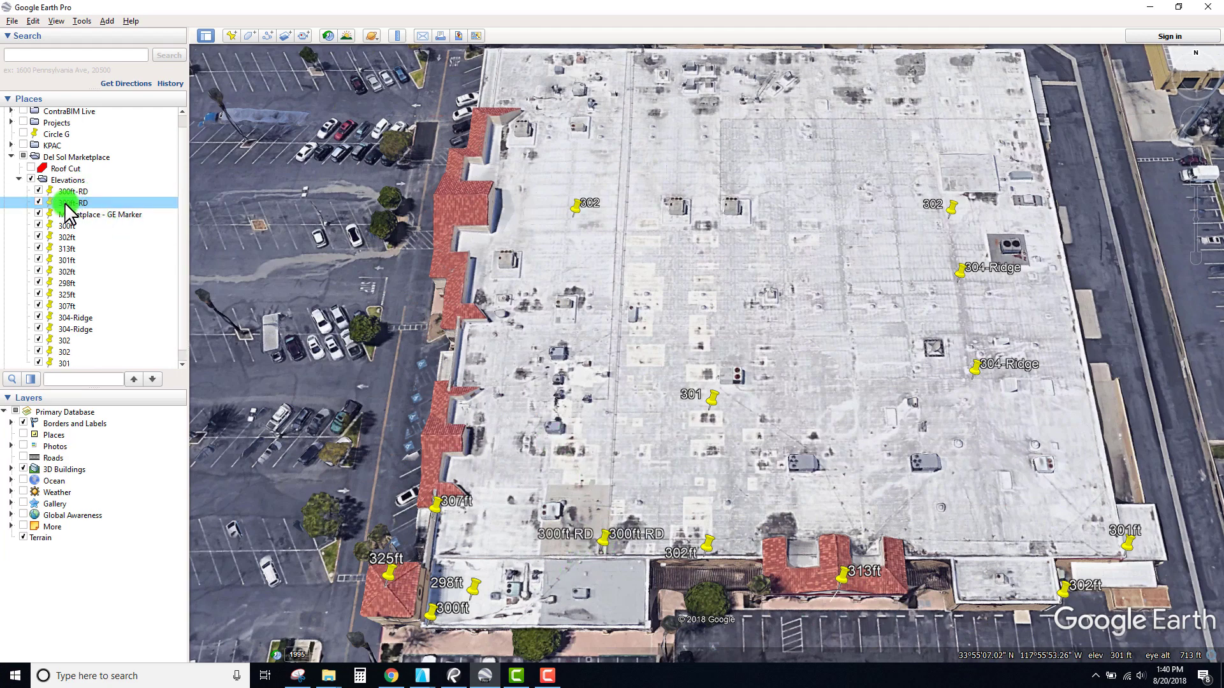
{"action": "left_click", "coordinate": [66, 191]}
{"action": "left_click", "coordinate": [66, 201]}
{"action": "left_click", "coordinate": [68, 191]}
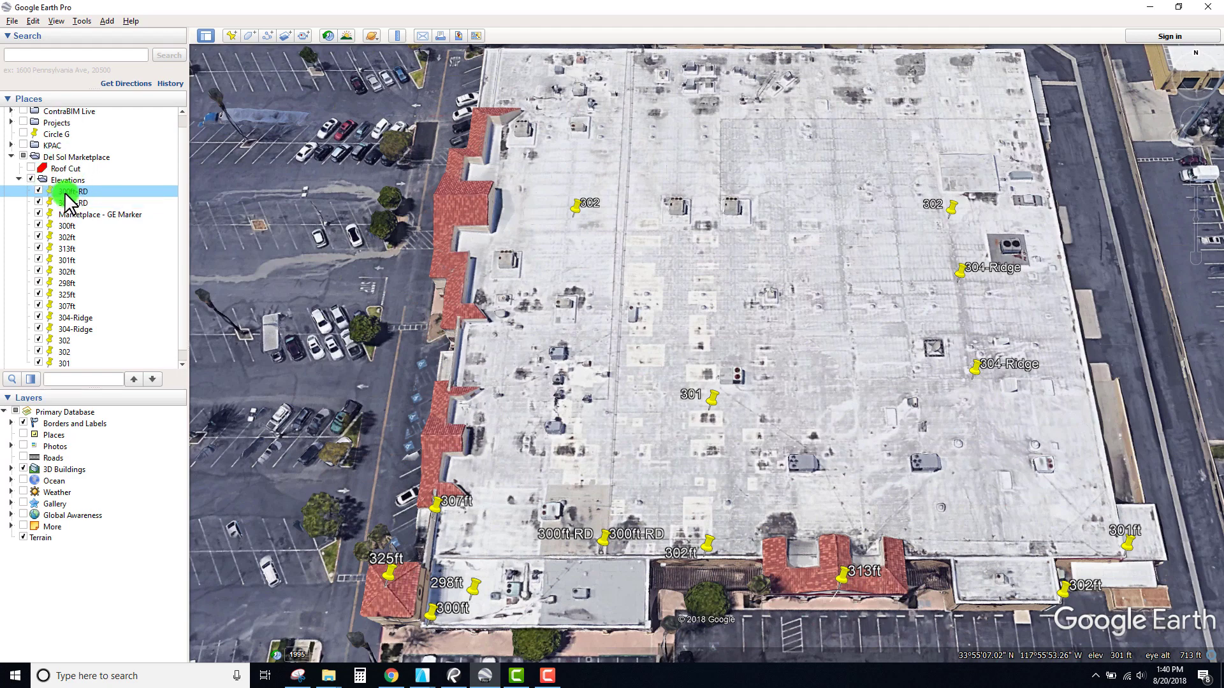
{"action": "right_click", "coordinate": [65, 194]}
{"action": "left_click", "coordinate": [57, 203]}
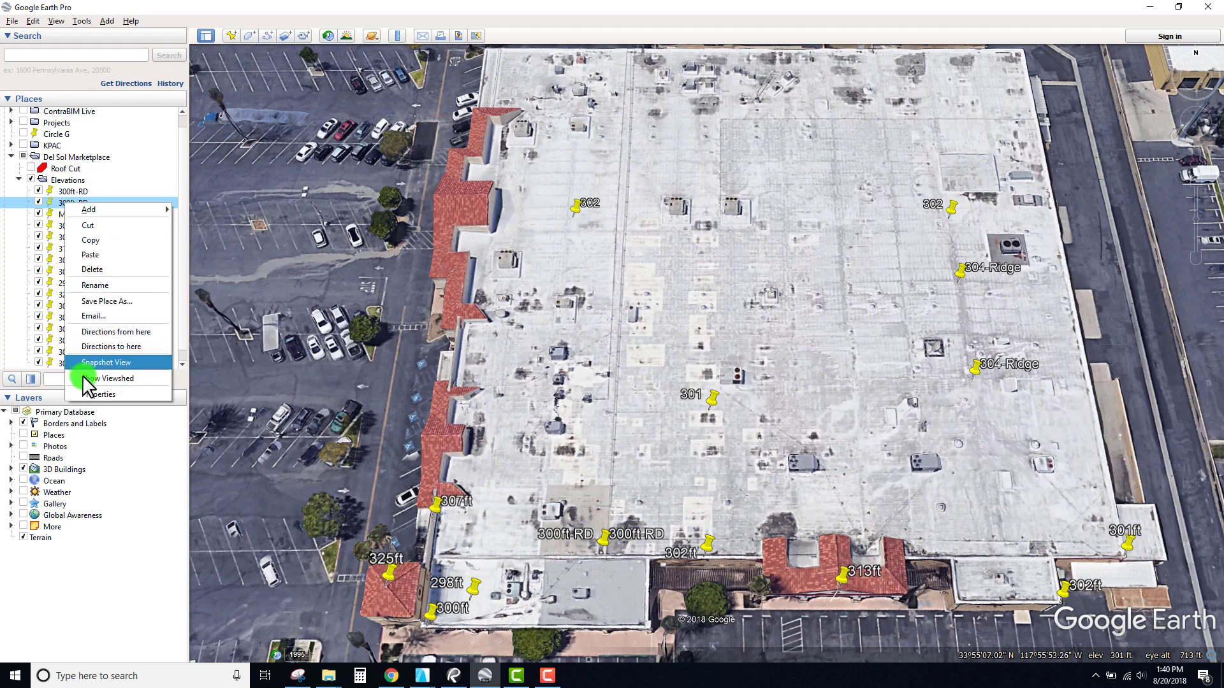
{"action": "left_click", "coordinate": [94, 395]}
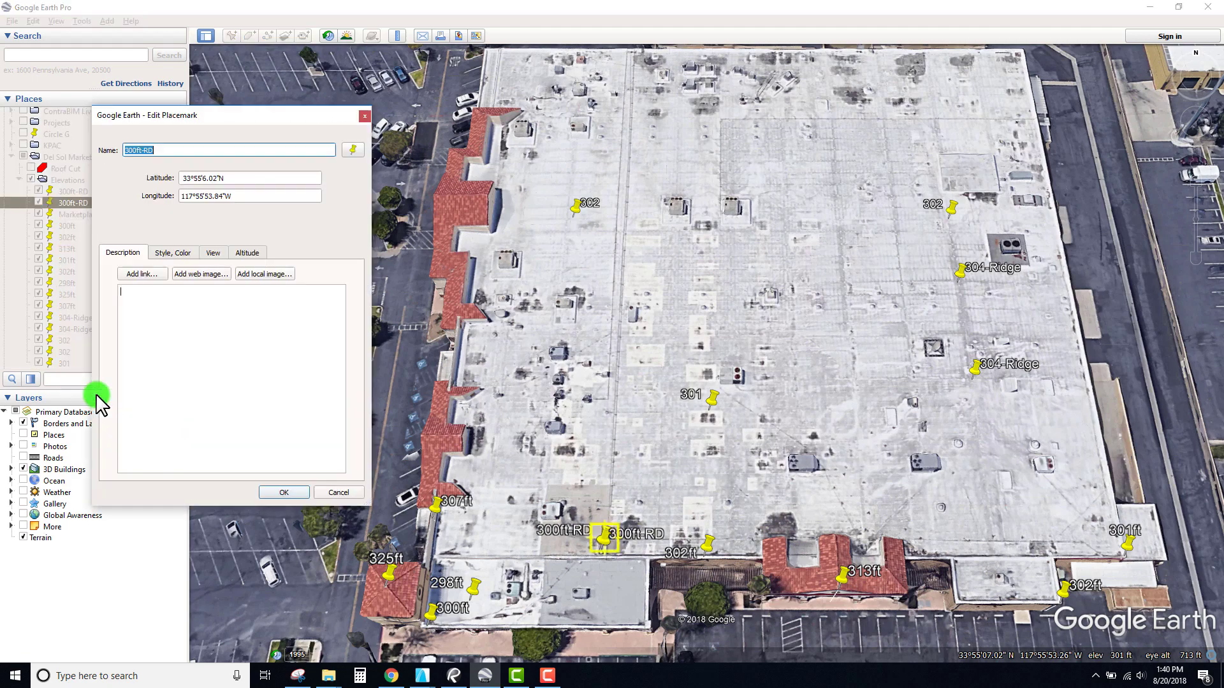
{"action": "left_click_drag", "start_coordinate": [183, 97], "coordinate": [177, 87]}
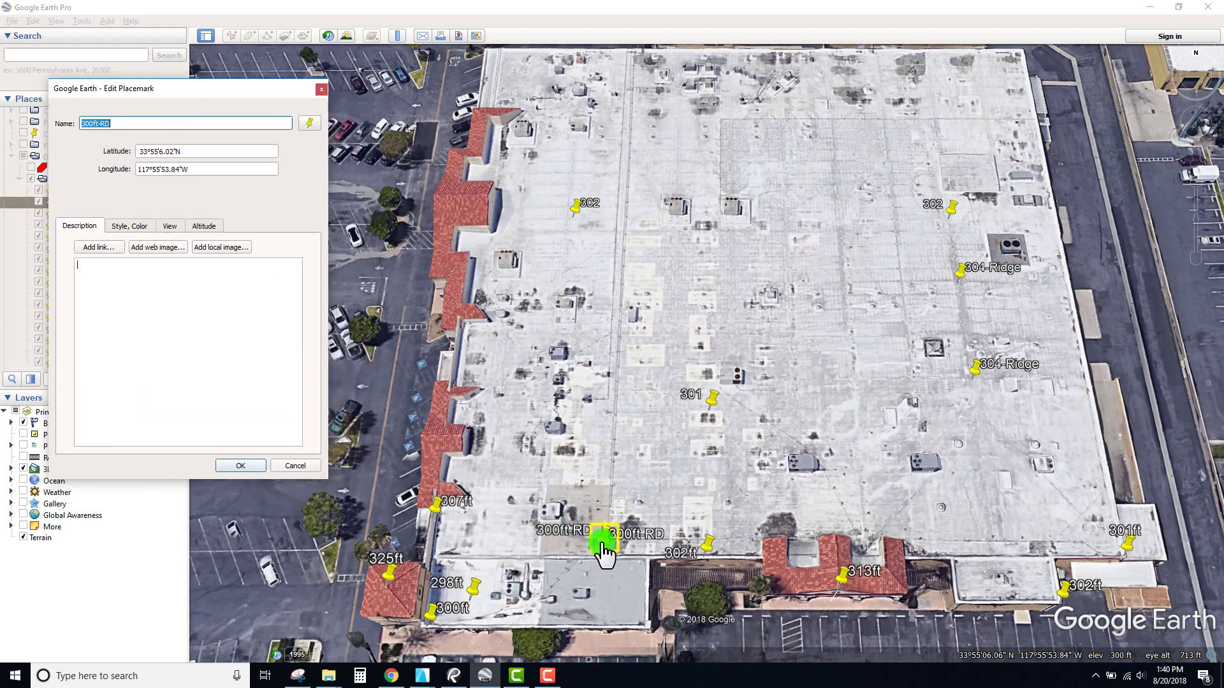
{"action": "left_click_drag", "start_coordinate": [604, 536], "coordinate": [450, 559]}
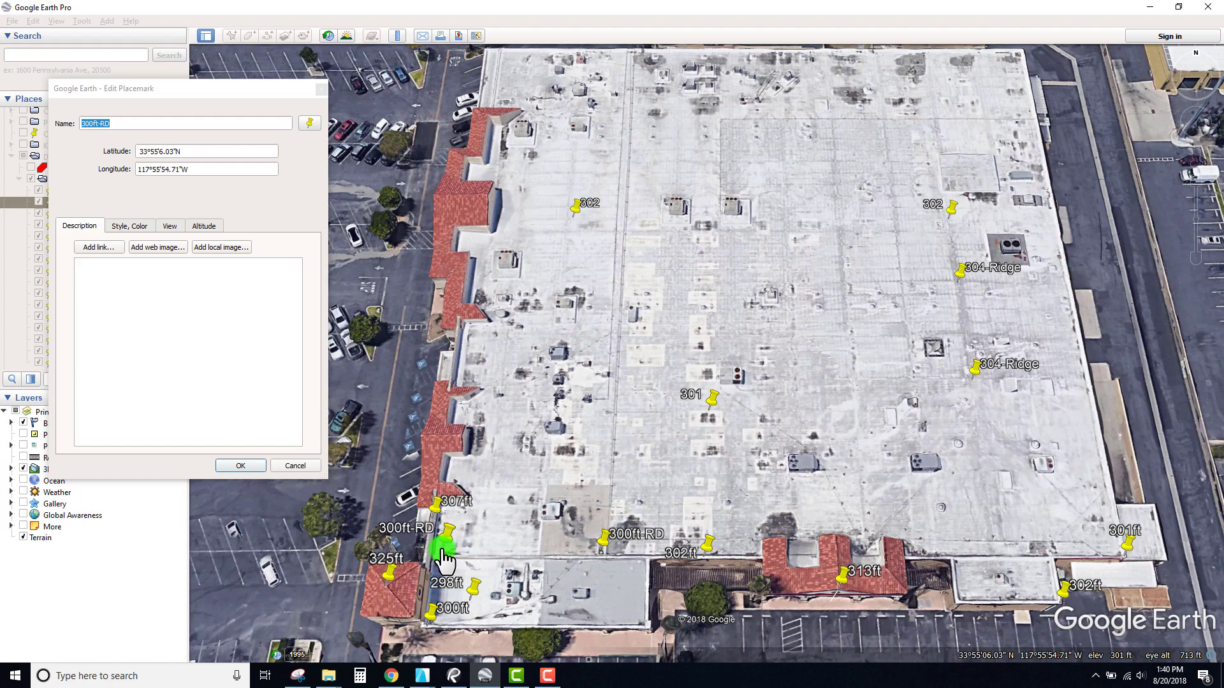
Rename the copied placemark as 301ft and save it
{"action": "left_click", "coordinate": [93, 125]}
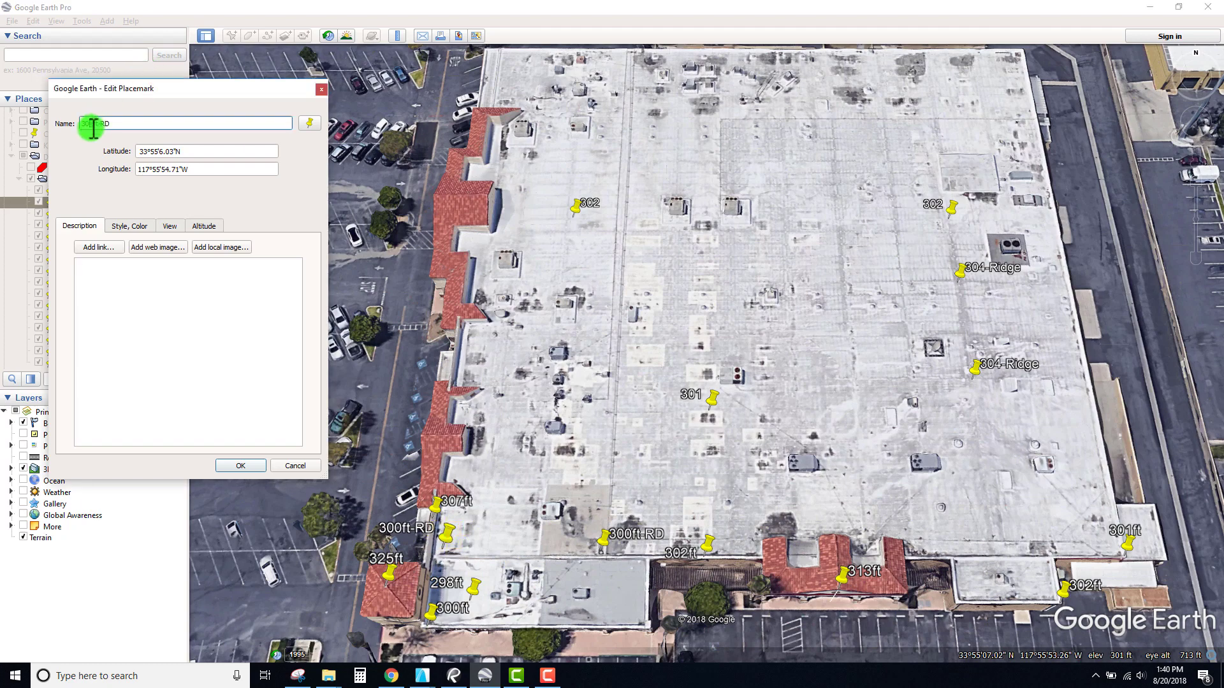
{"action": "type", "text": "1"}
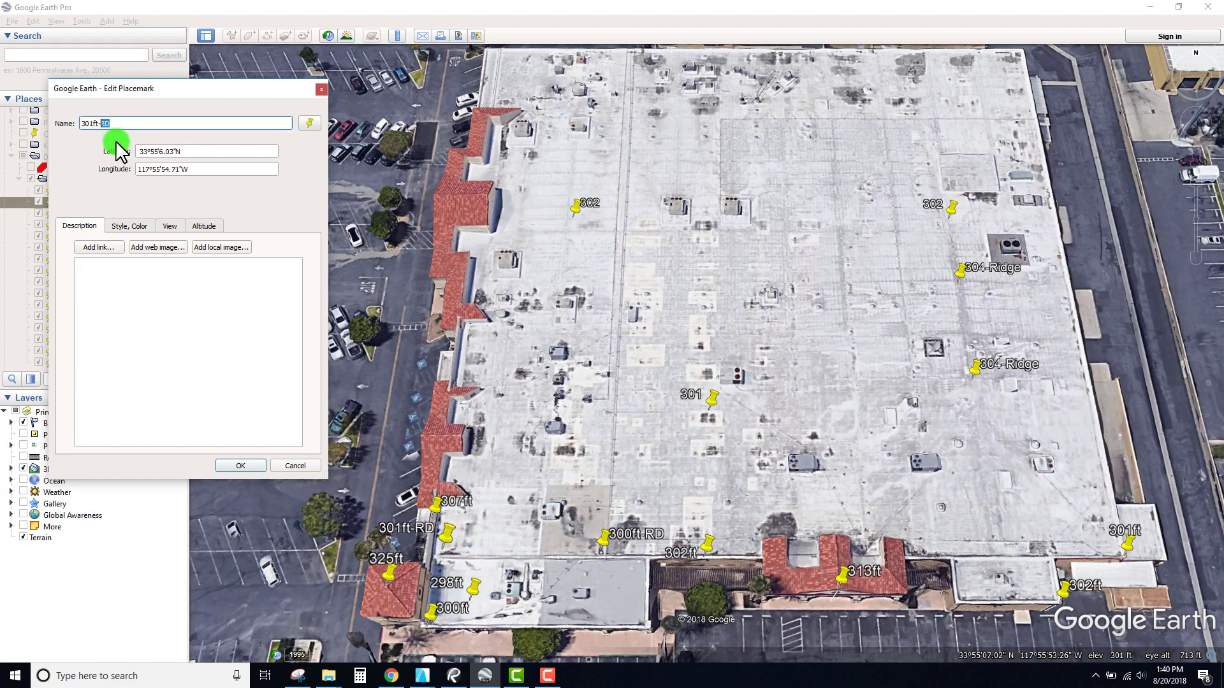
{"action": "key", "text": "BackSpace"}
{"action": "key", "text": "BackSpace"}
{"action": "left_click", "coordinate": [240, 465]}
Examine the roof corner around the 301ft, 298ft and 325ft markers from several sides and select the 307ft placemark
{"action": "left_click_drag", "start_coordinate": [601, 514], "coordinate": [732, 369]}
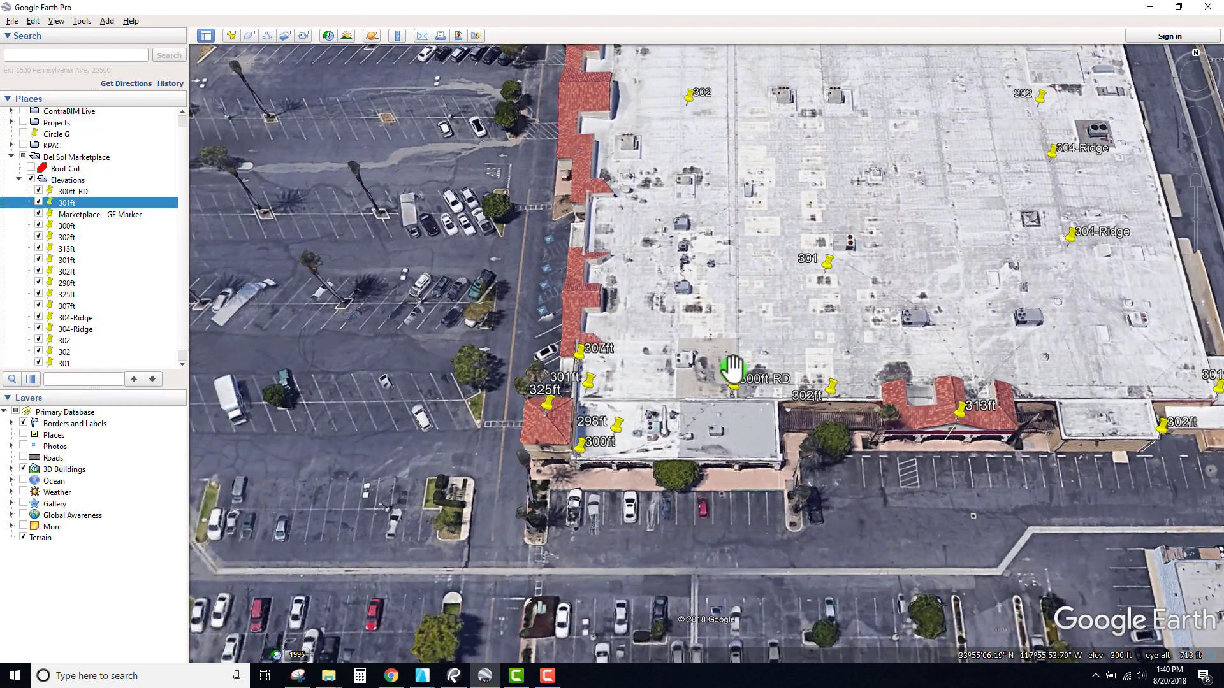
{"action": "scroll", "coordinate": [546, 391], "scroll_direction": "up", "scroll_amount": 3}
{"action": "middle_click_drag", "start_coordinate": [671, 399], "coordinate": [552, 426]}
{"action": "left_click_drag", "start_coordinate": [613, 338], "coordinate": [607, 458]}
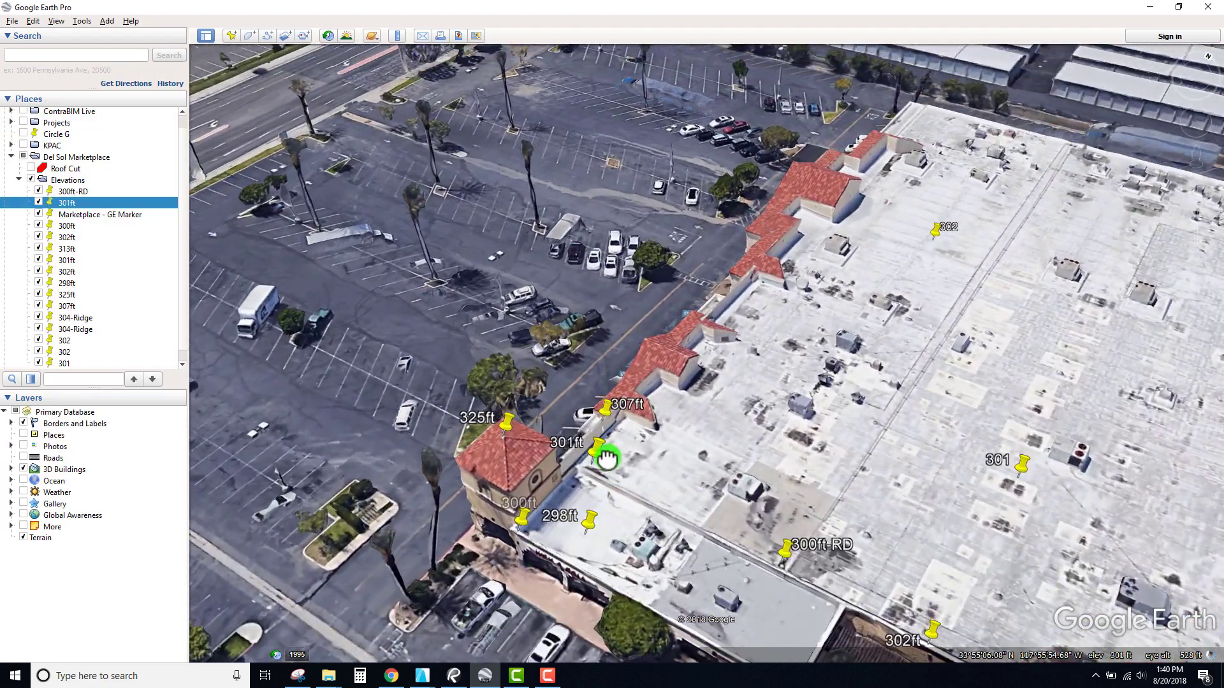
{"action": "scroll", "coordinate": [603, 449], "scroll_direction": "up", "scroll_amount": 3}
{"action": "middle_click_drag", "start_coordinate": [642, 511], "coordinate": [483, 540]}
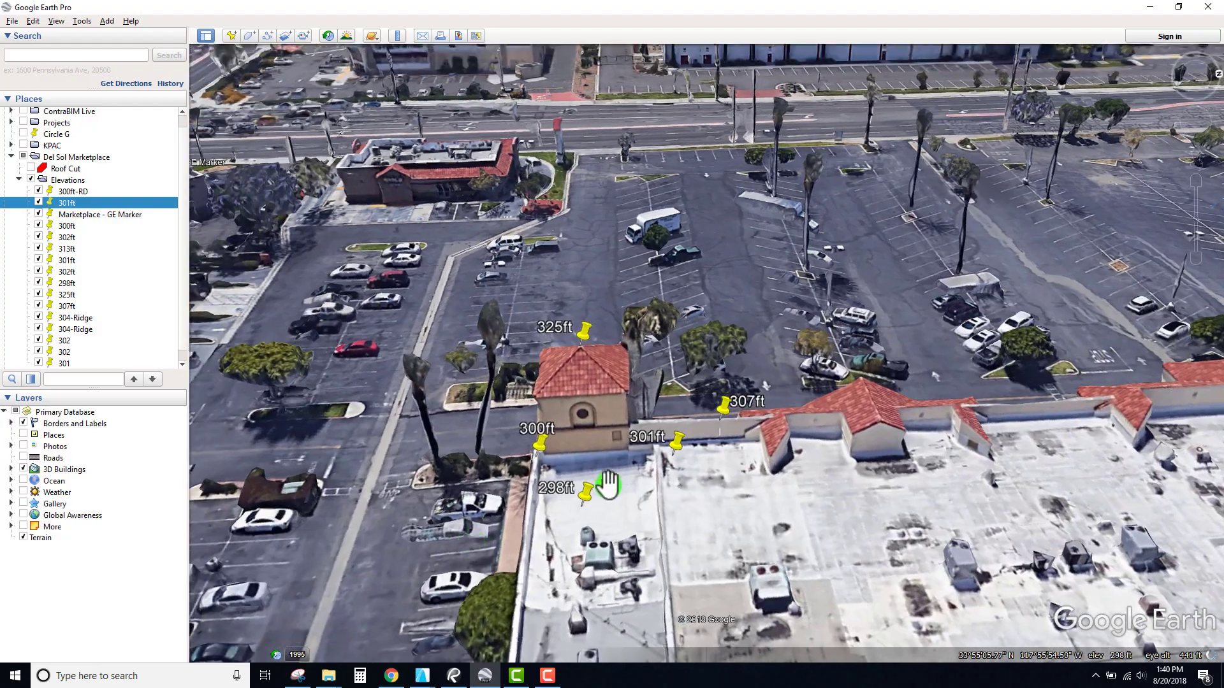
{"action": "middle_click_drag", "start_coordinate": [607, 486], "coordinate": [617, 608]}
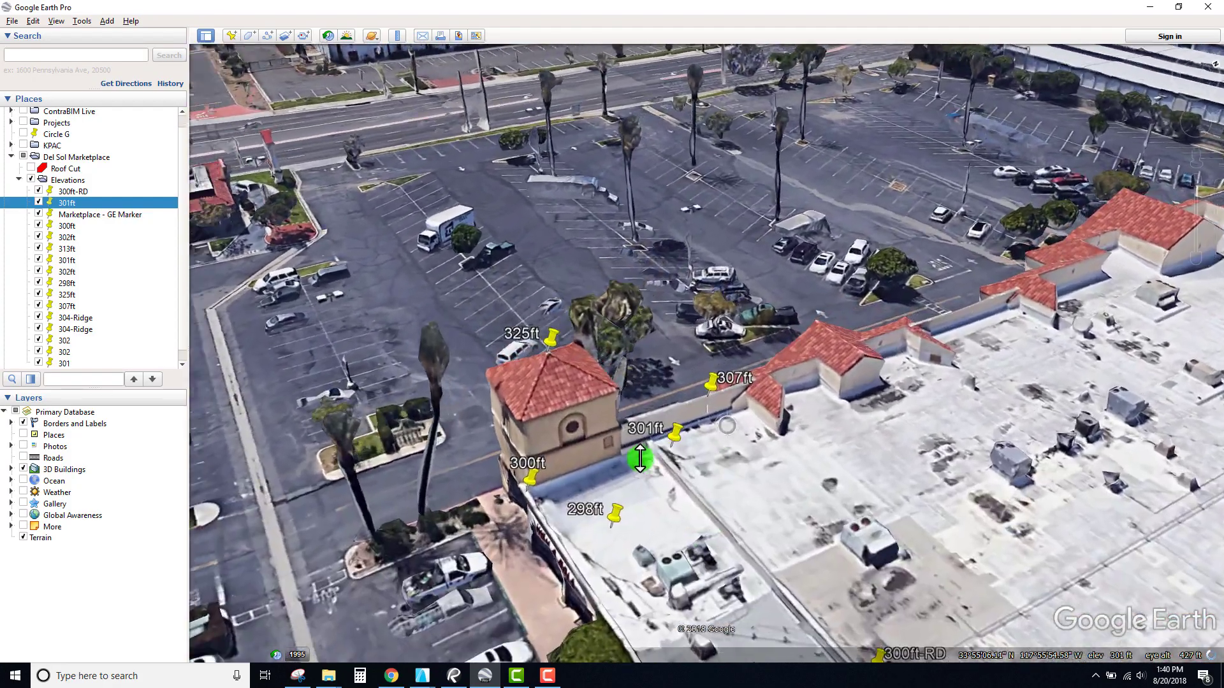
{"action": "middle_click_drag", "start_coordinate": [640, 458], "coordinate": [848, 367]}
{"action": "left_click", "coordinate": [896, 392]}
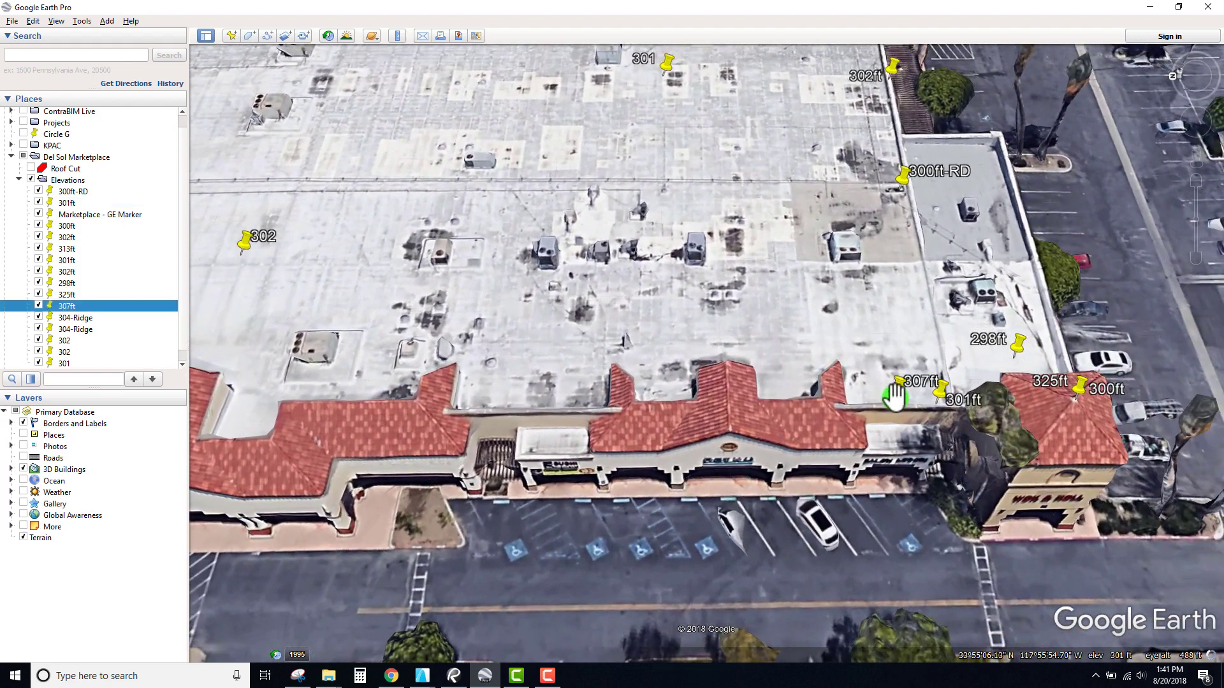
Duplicate the 307ft placemark in the Elevations folder, open the copy's properties and move it to the front red-tile gable beside the 307ft marker
{"action": "key", "text": "ctrl+c"}
{"action": "key", "text": "ctrl+v"}
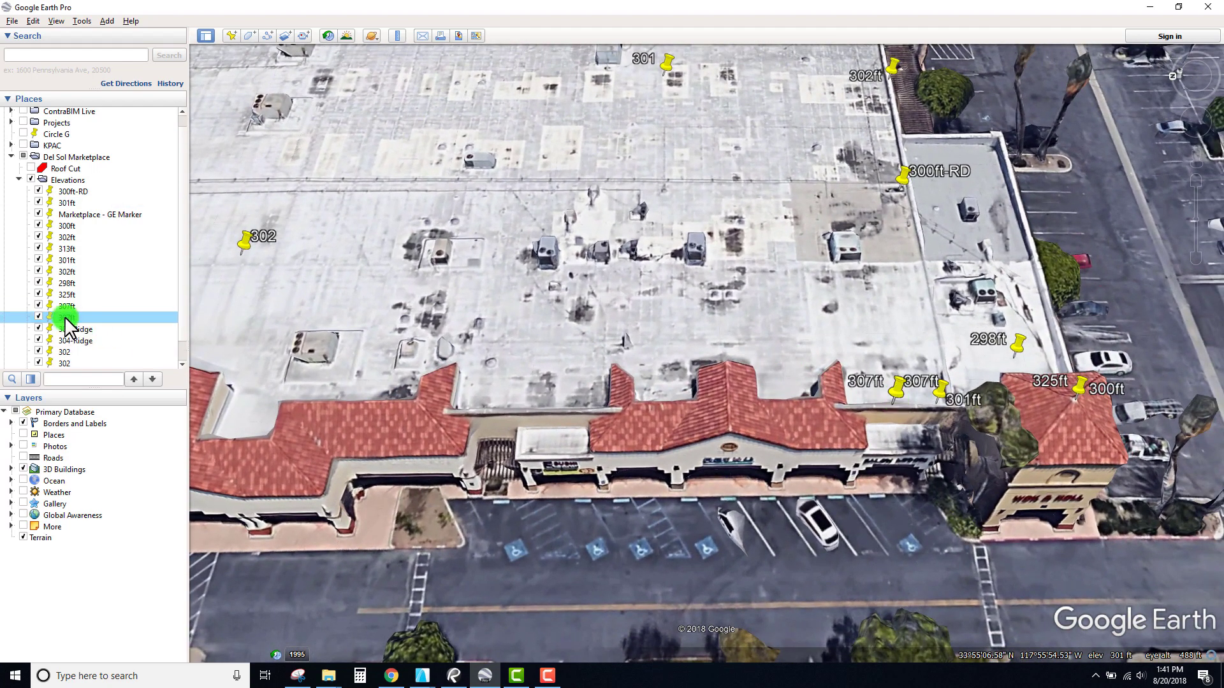
{"action": "right_click", "coordinate": [64, 316]}
{"action": "left_click", "coordinate": [109, 508]}
{"action": "left_click_drag", "start_coordinate": [896, 383], "coordinate": [733, 434]}
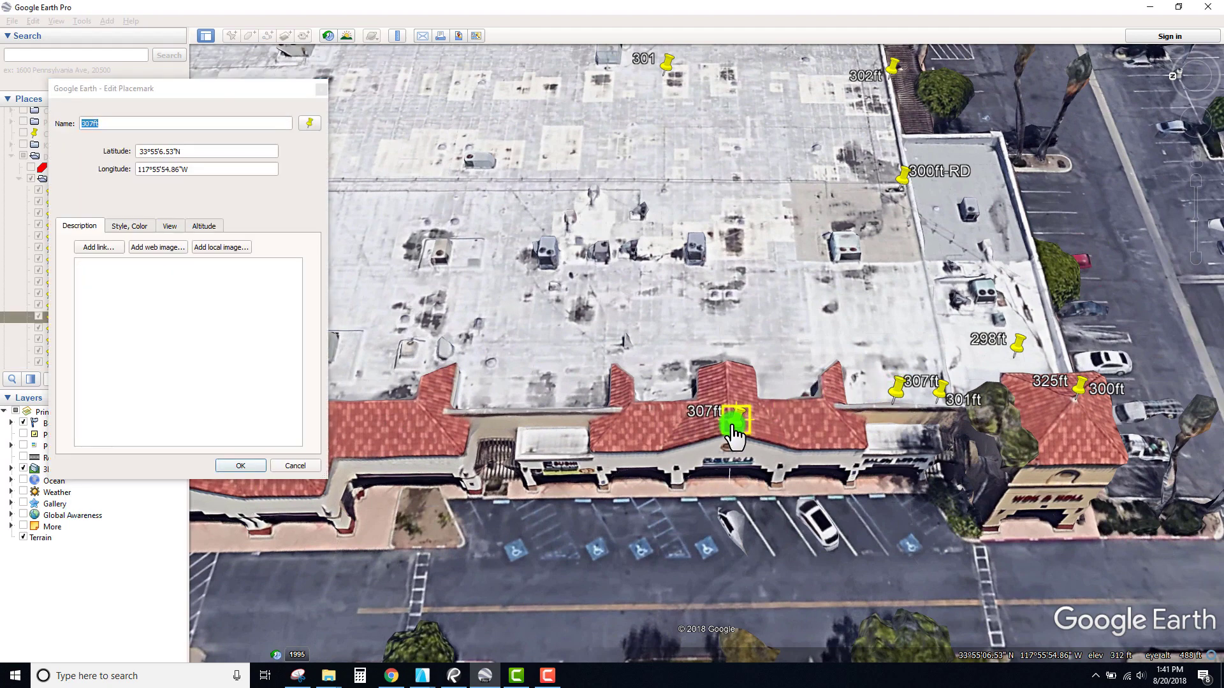
{"action": "left_click", "coordinate": [194, 223]}
{"action": "left_click", "coordinate": [127, 304]}
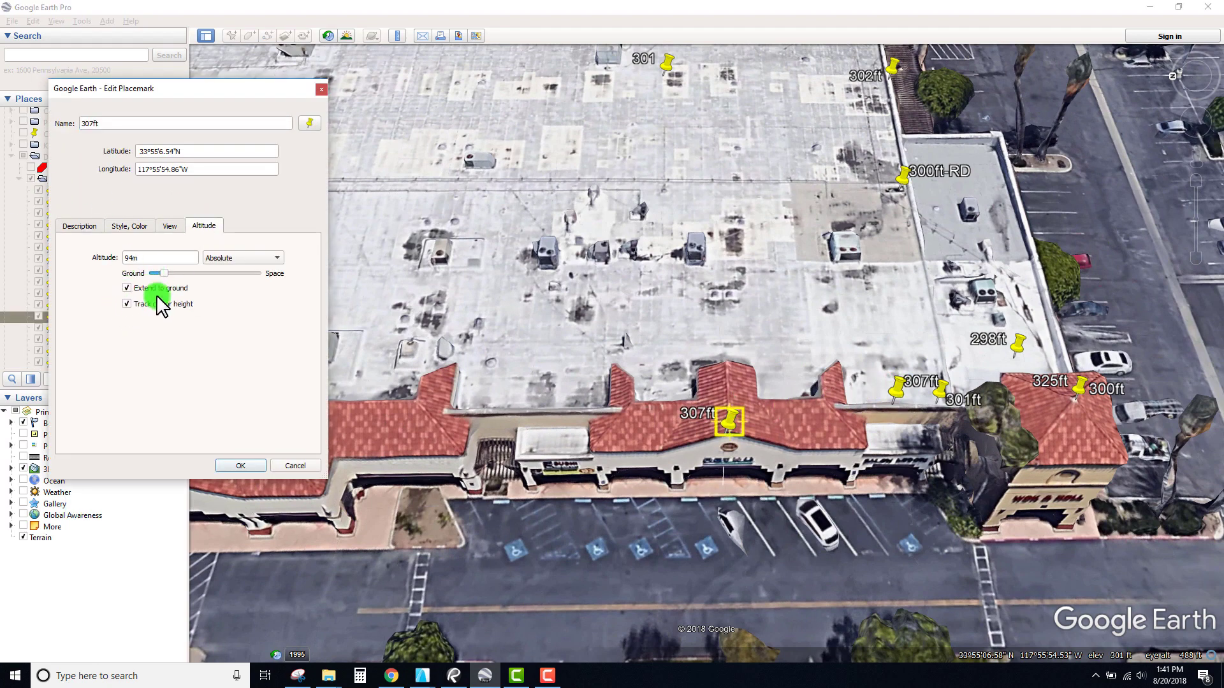
{"action": "mouse_move", "coordinate": [751, 428]}
{"action": "left_mouse_down"}
{"action": "mouse_move", "coordinate": [733, 462]}
{"action": "mouse_move", "coordinate": [754, 399]}
{"action": "mouse_move", "coordinate": [733, 434]}
{"action": "mouse_move", "coordinate": [732, 350]}
{"action": "mouse_move", "coordinate": [663, 363]}
{"action": "mouse_move", "coordinate": [778, 342]}
{"action": "mouse_move", "coordinate": [693, 460]}
{"action": "mouse_move", "coordinate": [135, 301]}
{"action": "mouse_move", "coordinate": [143, 317]}
{"action": "mouse_move", "coordinate": [737, 443]}
{"action": "left_mouse_up"}
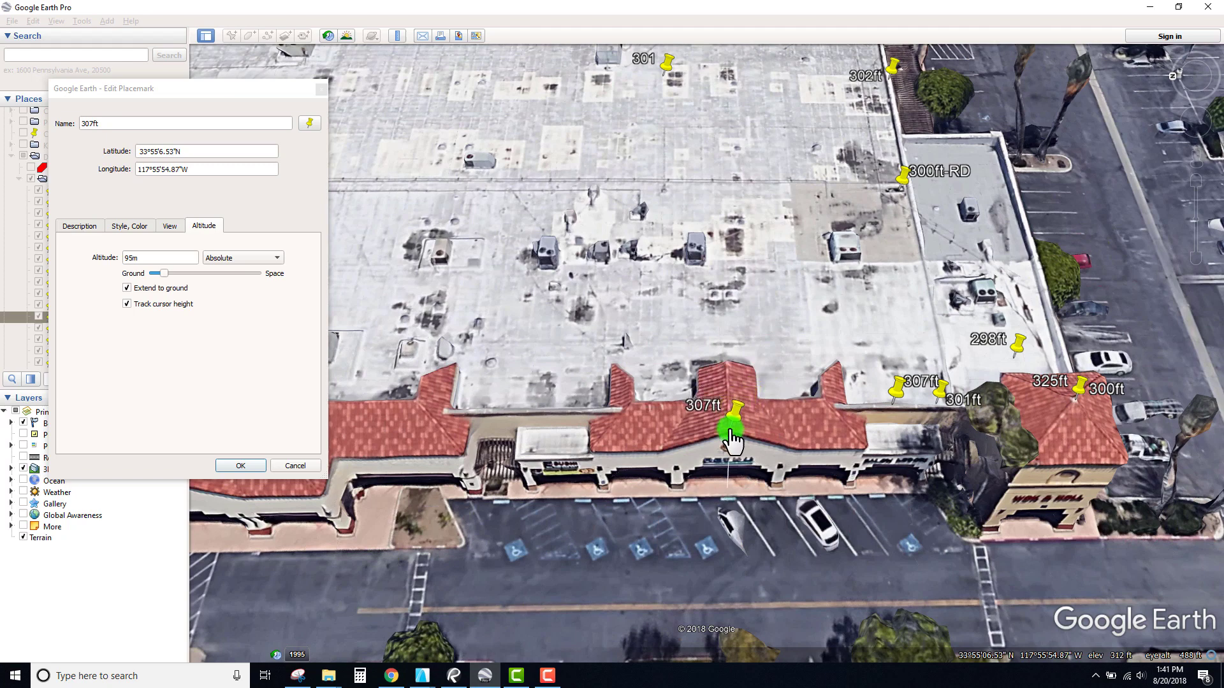
{"action": "double_click", "coordinate": [94, 123]}
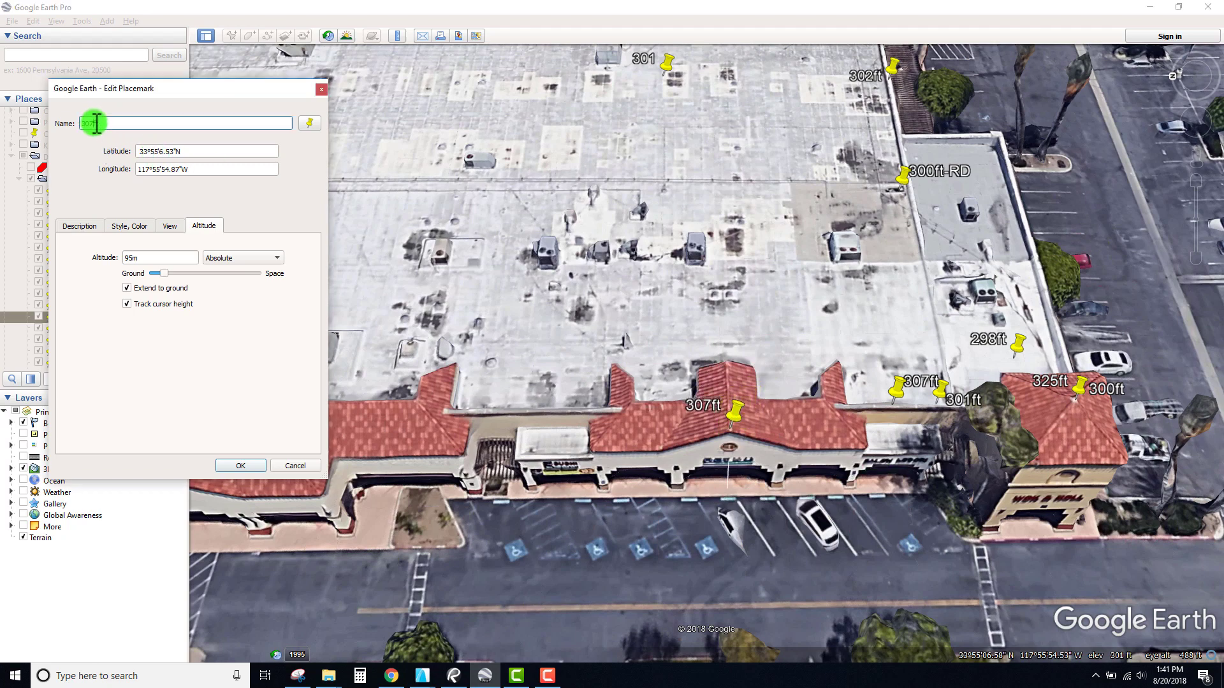
{"action": "key", "text": "Return"}
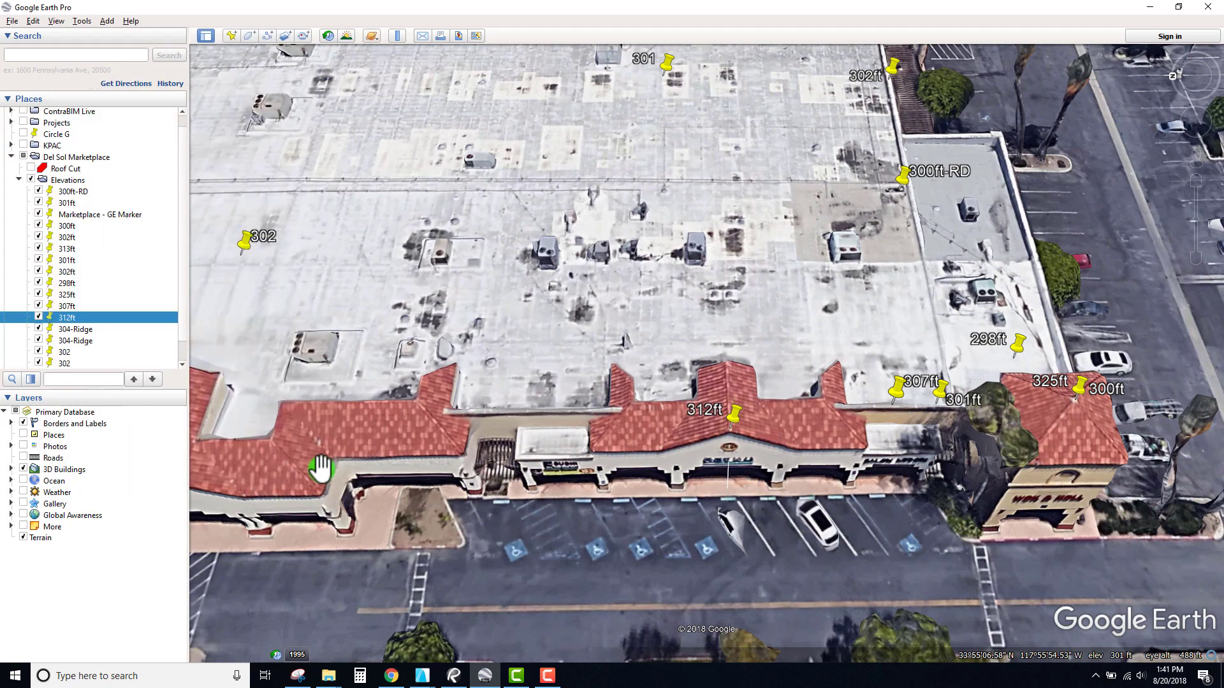
Duplicate the 312ft placemark and turn on cursor height tracking in the copy's properties
{"action": "key", "text": "ctrl+v"}
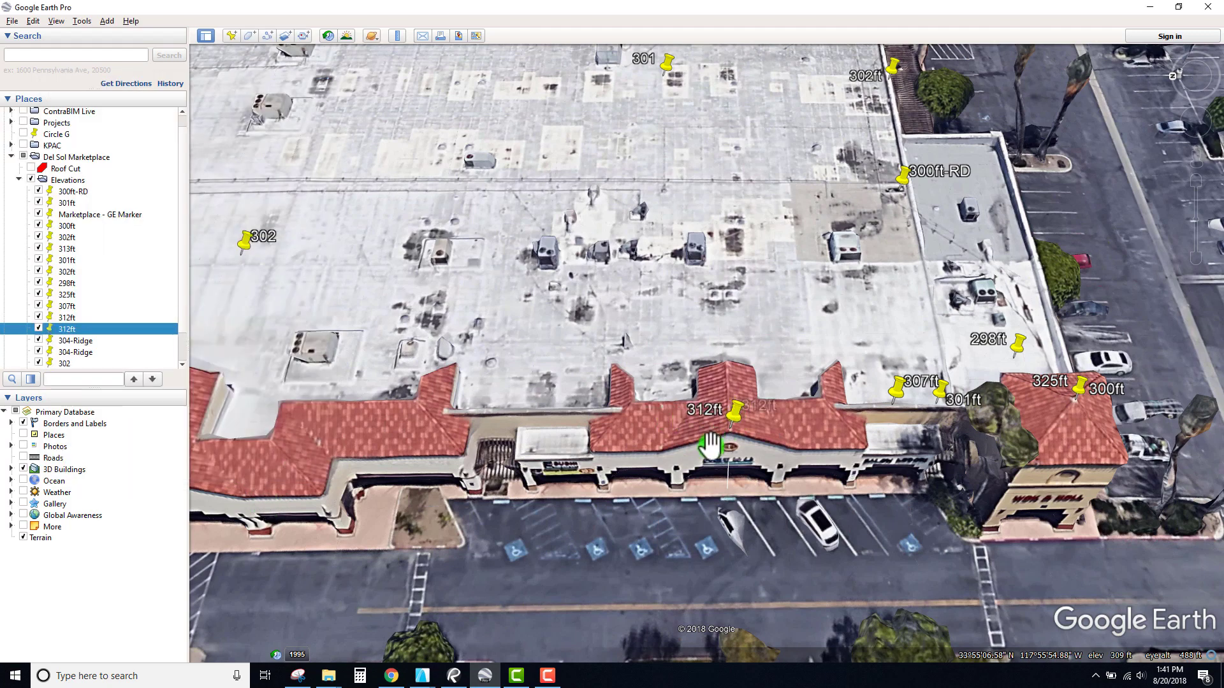
{"action": "right_click", "coordinate": [57, 329]}
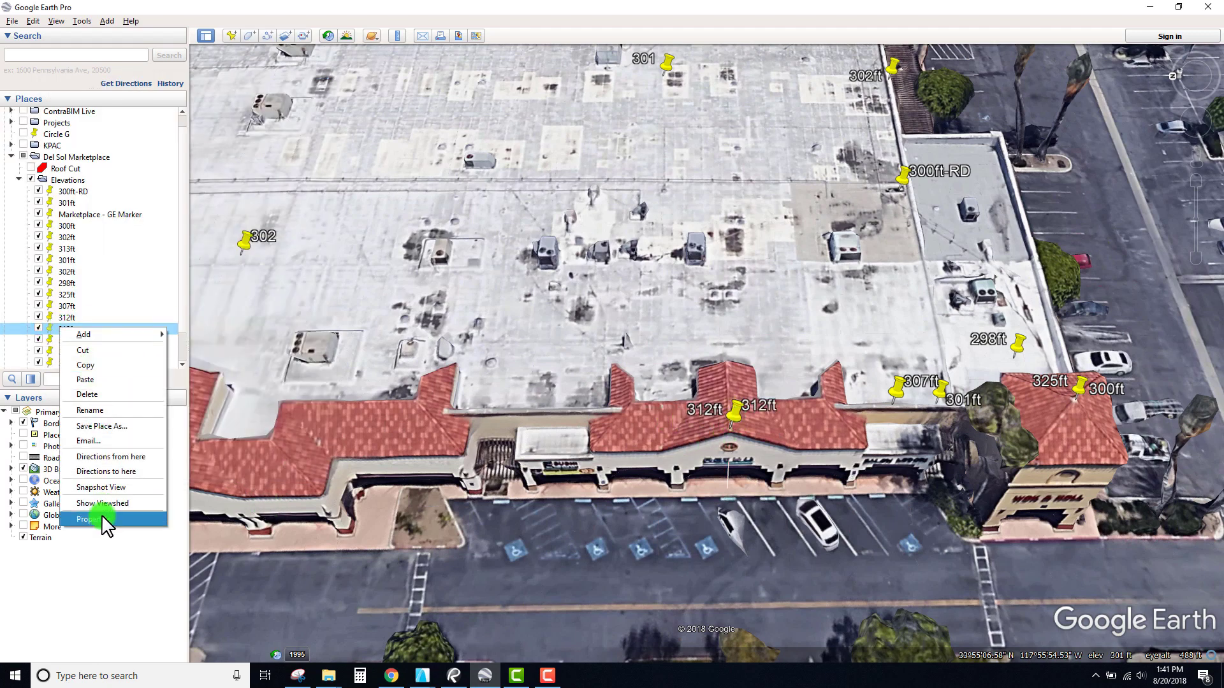
{"action": "left_click", "coordinate": [101, 514]}
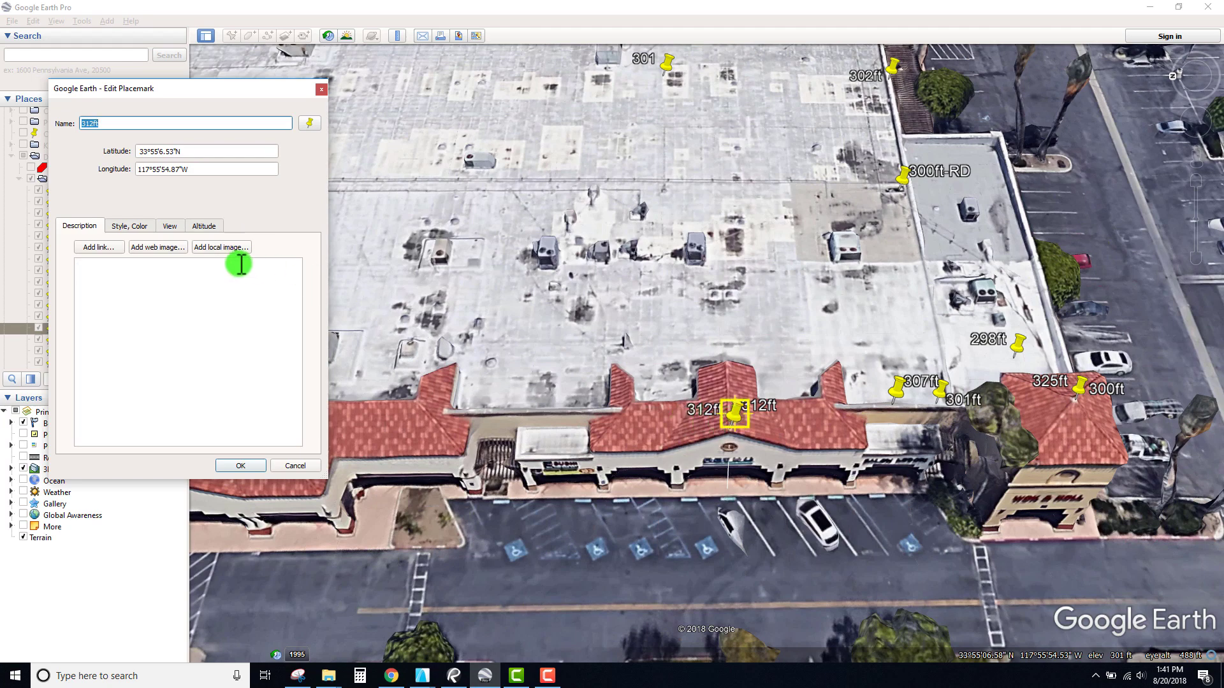
{"action": "left_click", "coordinate": [204, 225]}
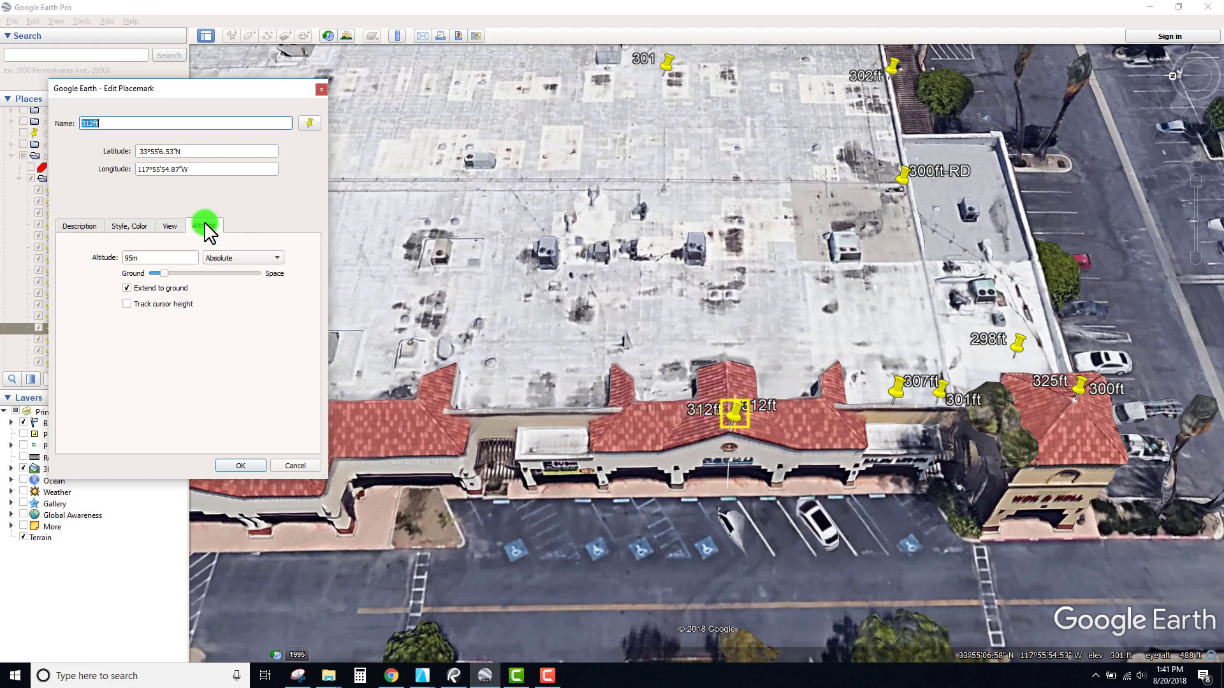
{"action": "left_click", "coordinate": [127, 304]}
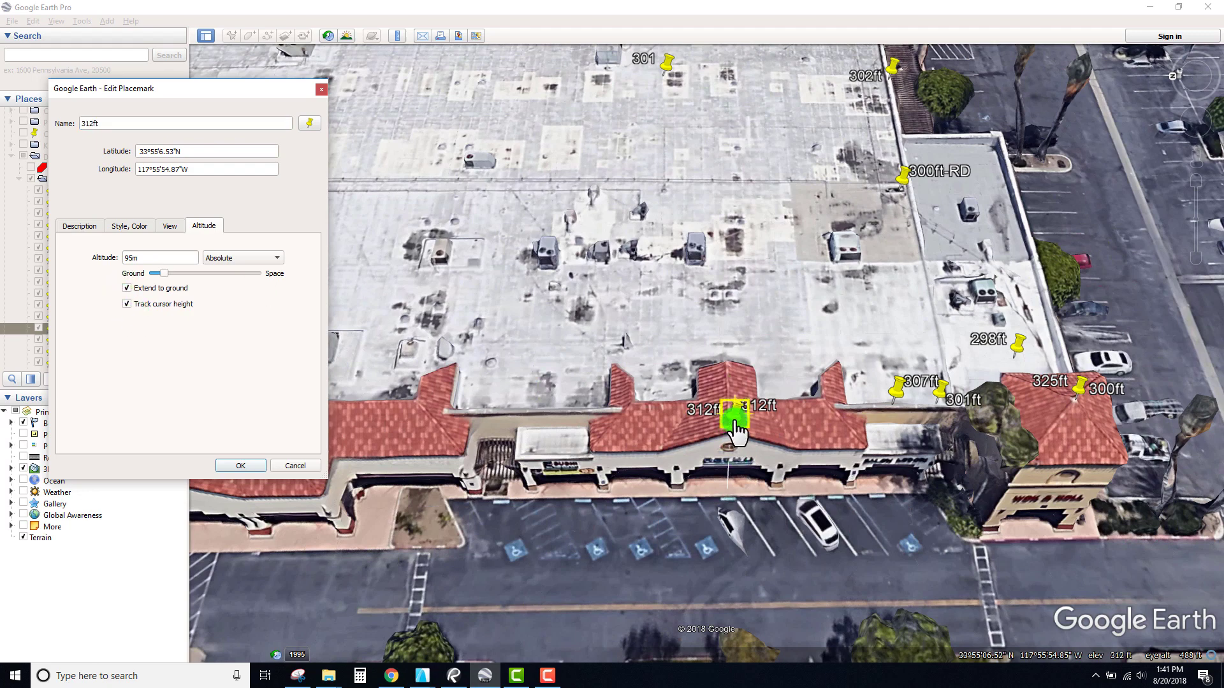
Move the copied 312ft placemark to the near red-tile roof end beside the gable, at 33°55'6.76"N, 117°55'54.77"W
{"action": "left_click_drag", "start_coordinate": [736, 433], "coordinate": [417, 413]}
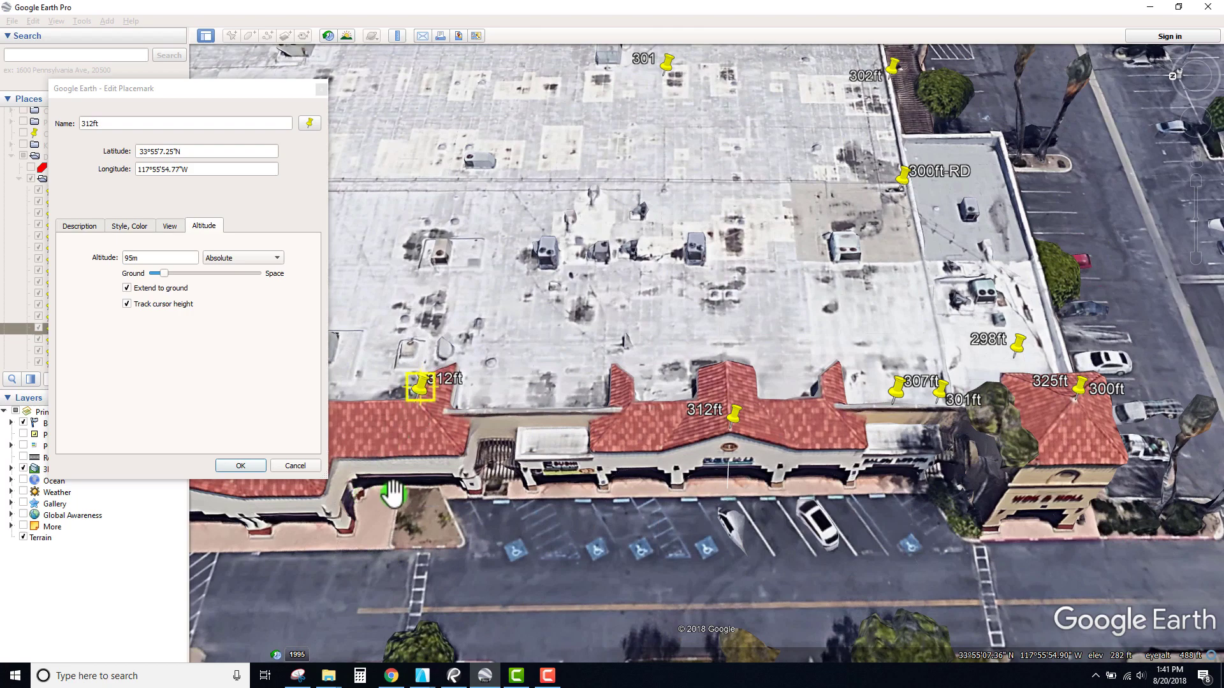
{"action": "left_click_drag", "start_coordinate": [391, 491], "coordinate": [830, 357]}
{"action": "middle_click_drag", "start_coordinate": [826, 324], "coordinate": [812, 451]}
{"action": "left_click_drag", "start_coordinate": [988, 454], "coordinate": [618, 451]}
{"action": "left_click_drag", "start_coordinate": [575, 328], "coordinate": [769, 341]}
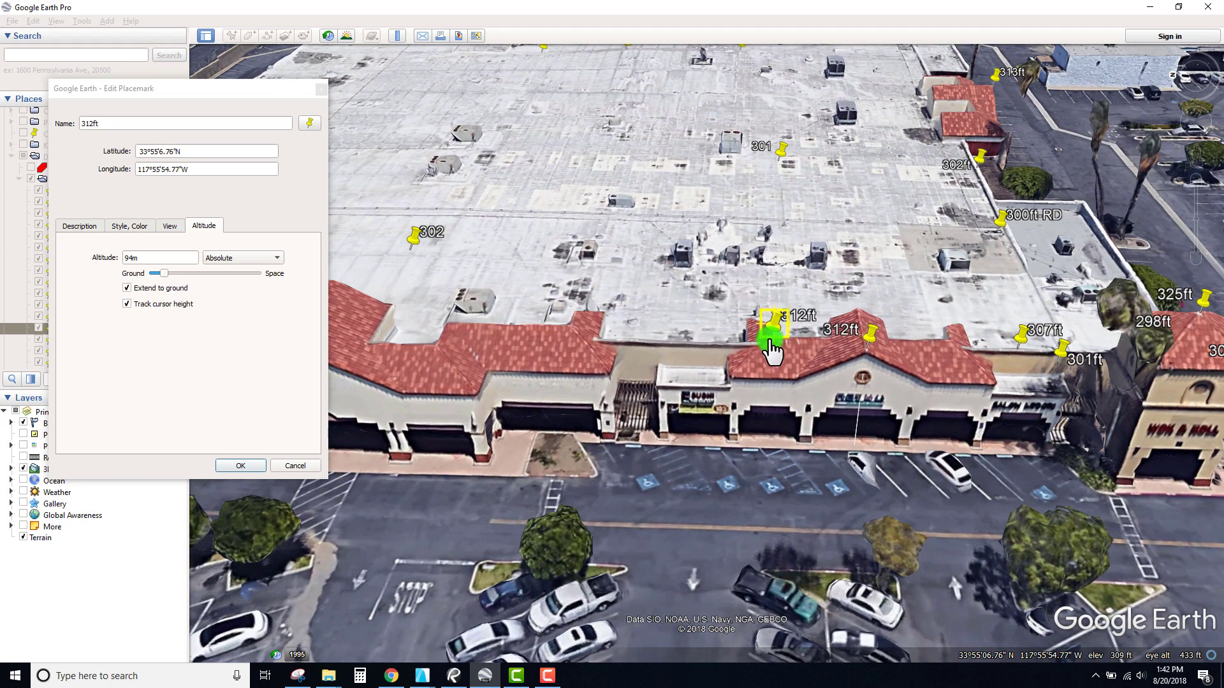
Rename the copied placemark as 309ft and save it
{"action": "double_click", "coordinate": [96, 124]}
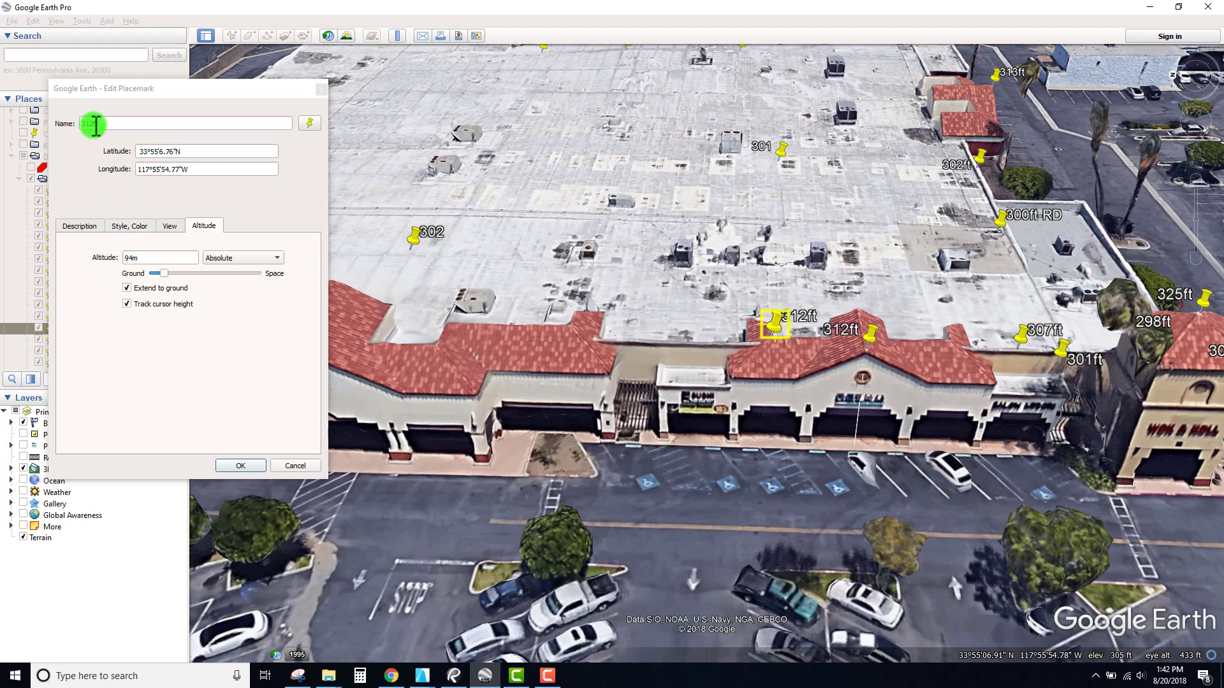
{"action": "left_click", "coordinate": [90, 126]}
{"action": "type", "text": "309ft"}
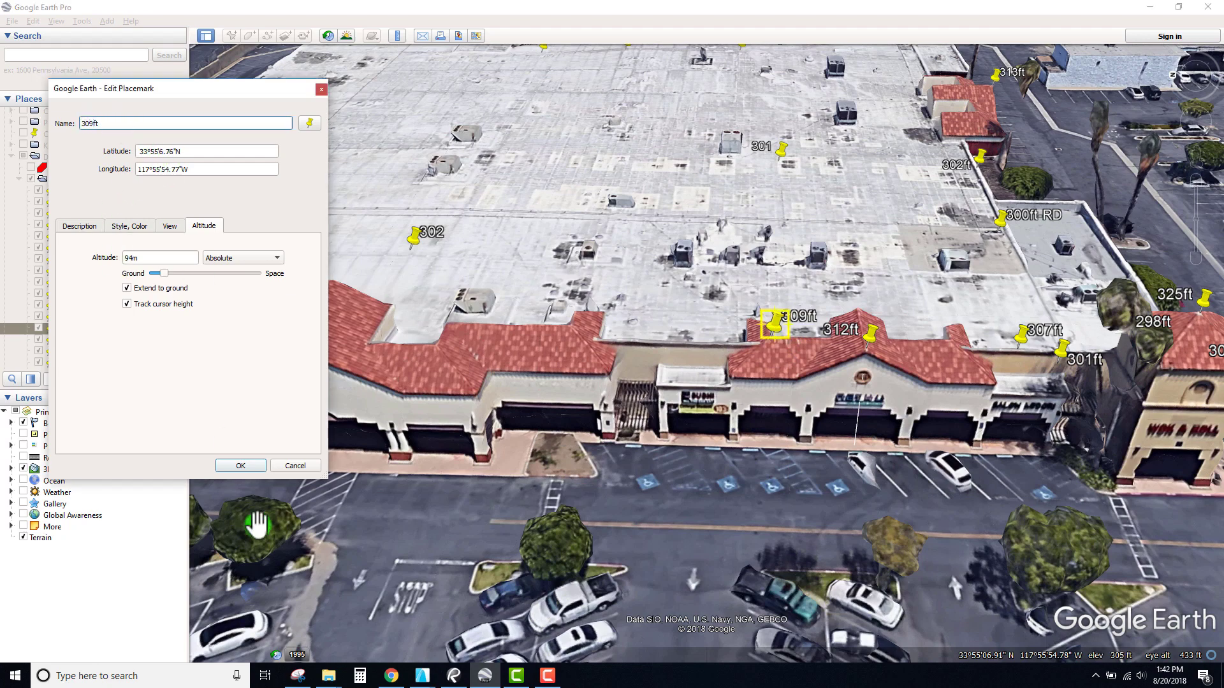
{"action": "left_click", "coordinate": [240, 465]}
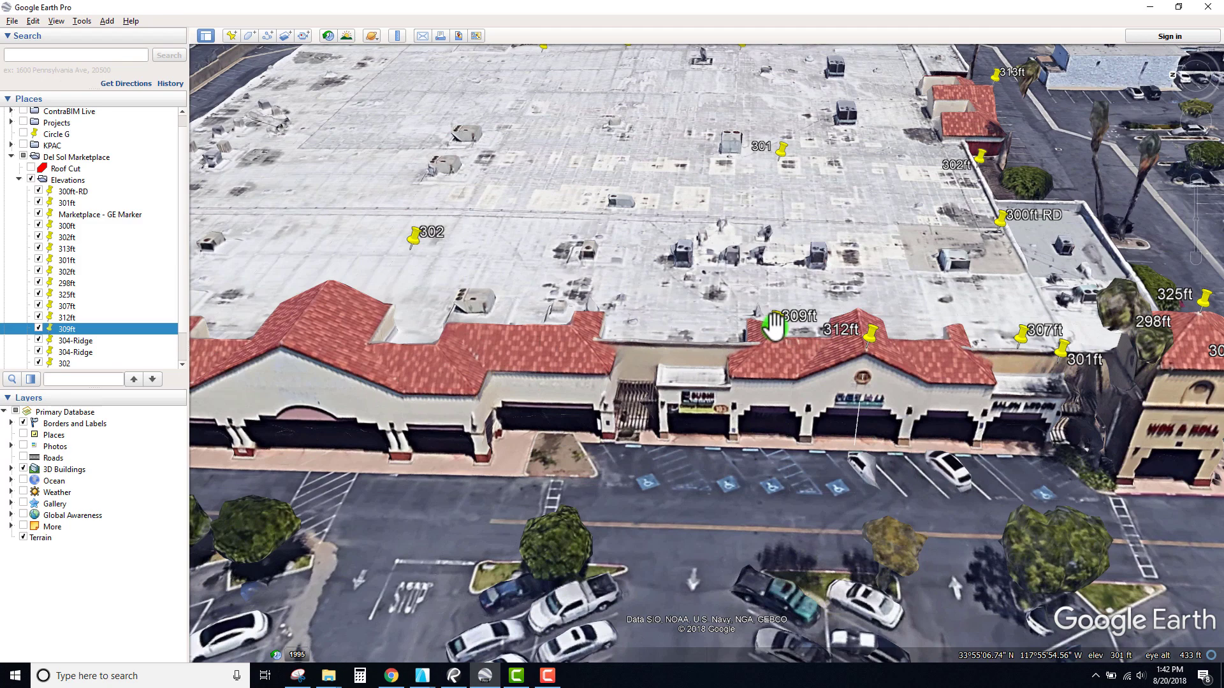
Duplicate the 309ft placemark in the Elevations folder and open the copy's properties
{"action": "key", "text": "ctrl+c"}
{"action": "key", "text": "ctrl+v"}
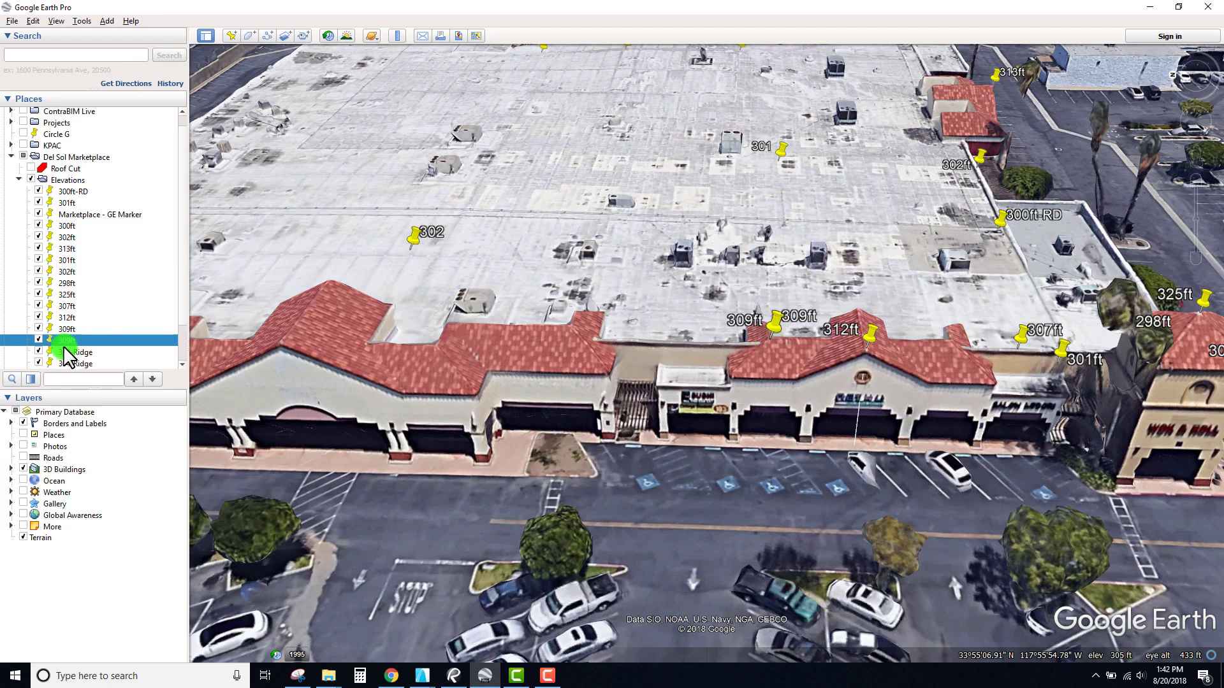
{"action": "right_click", "coordinate": [63, 346]}
{"action": "left_click", "coordinate": [102, 532]}
Move the copy to the low flat roof above the sushi storefront, at 33°55'7.03"N, 117°55'54.88"W, with cursor height tracking on
{"action": "left_click_drag", "start_coordinate": [776, 324], "coordinate": [680, 372]}
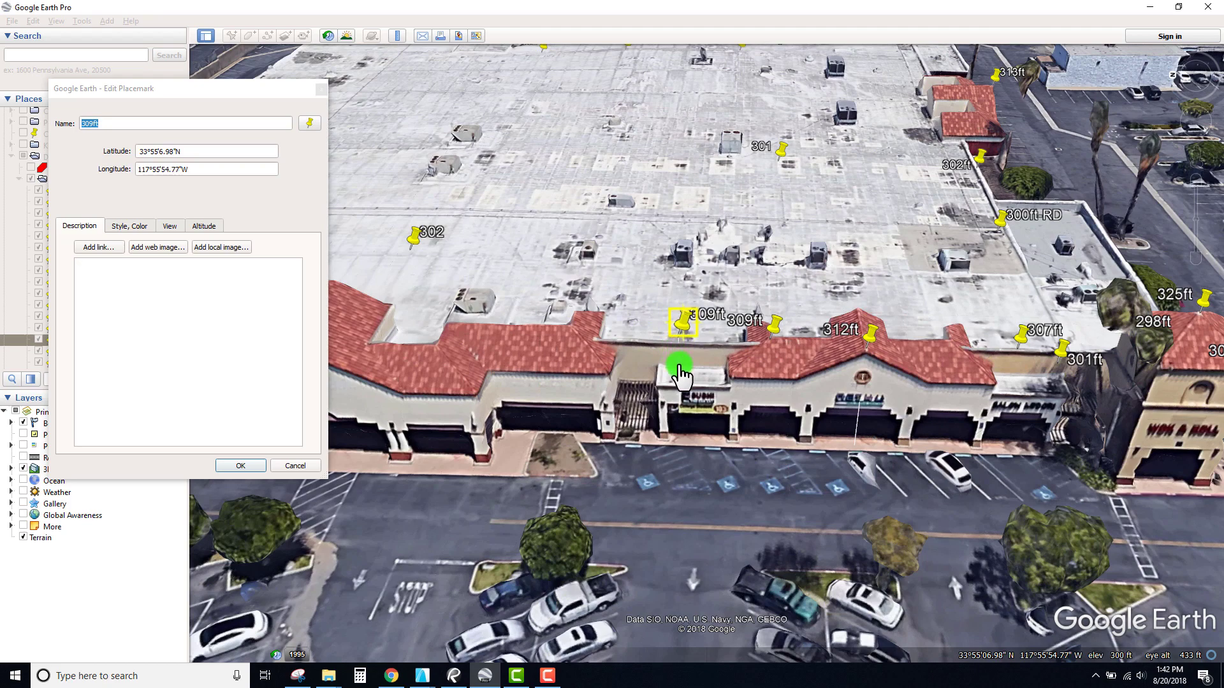
{"action": "scroll", "coordinate": [673, 355], "scroll_direction": "up", "scroll_amount": 3}
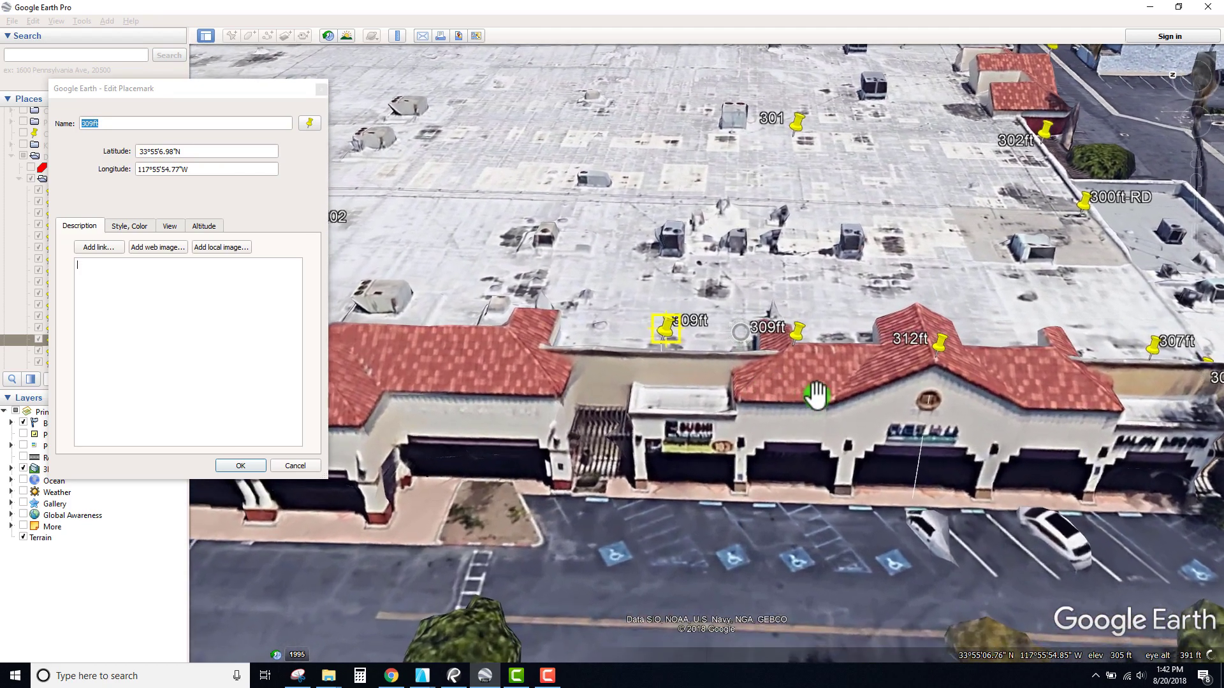
{"action": "middle_click_drag", "start_coordinate": [816, 352], "coordinate": [836, 312]}
{"action": "left_click_drag", "start_coordinate": [658, 322], "coordinate": [626, 420]}
{"action": "left_click", "coordinate": [199, 223]}
{"action": "left_click", "coordinate": [127, 304]}
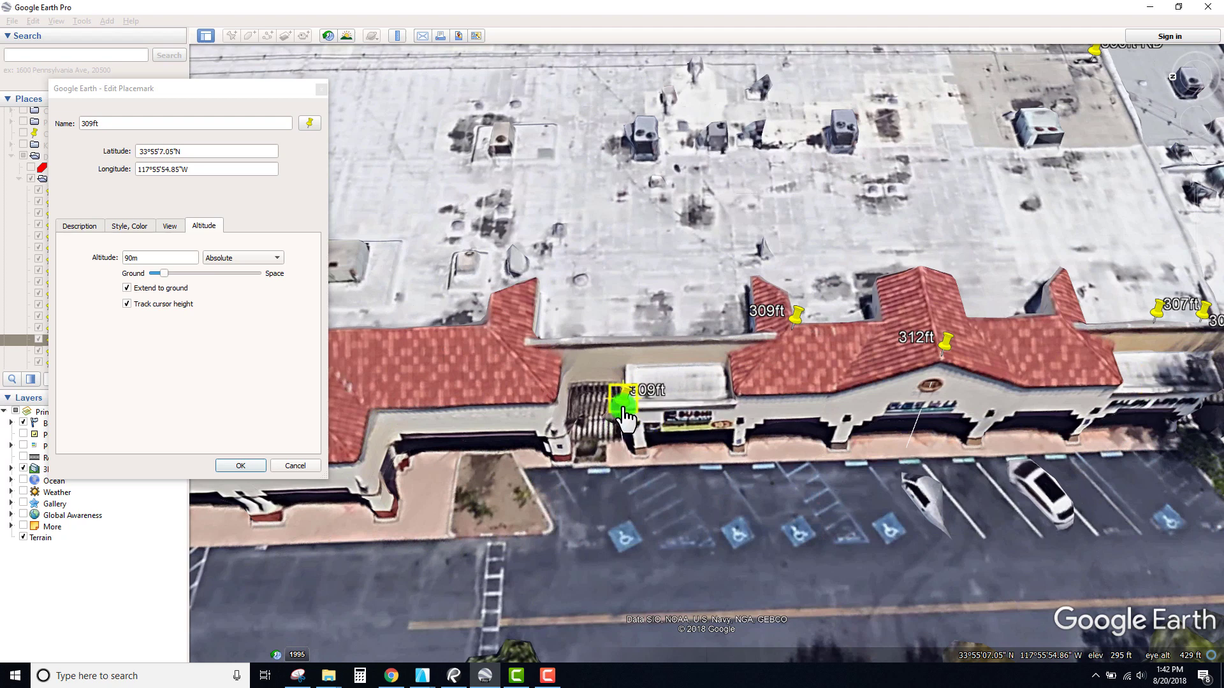
Rename the storefront roof placemark as 300ft and save it
{"action": "left_click", "coordinate": [94, 123]}
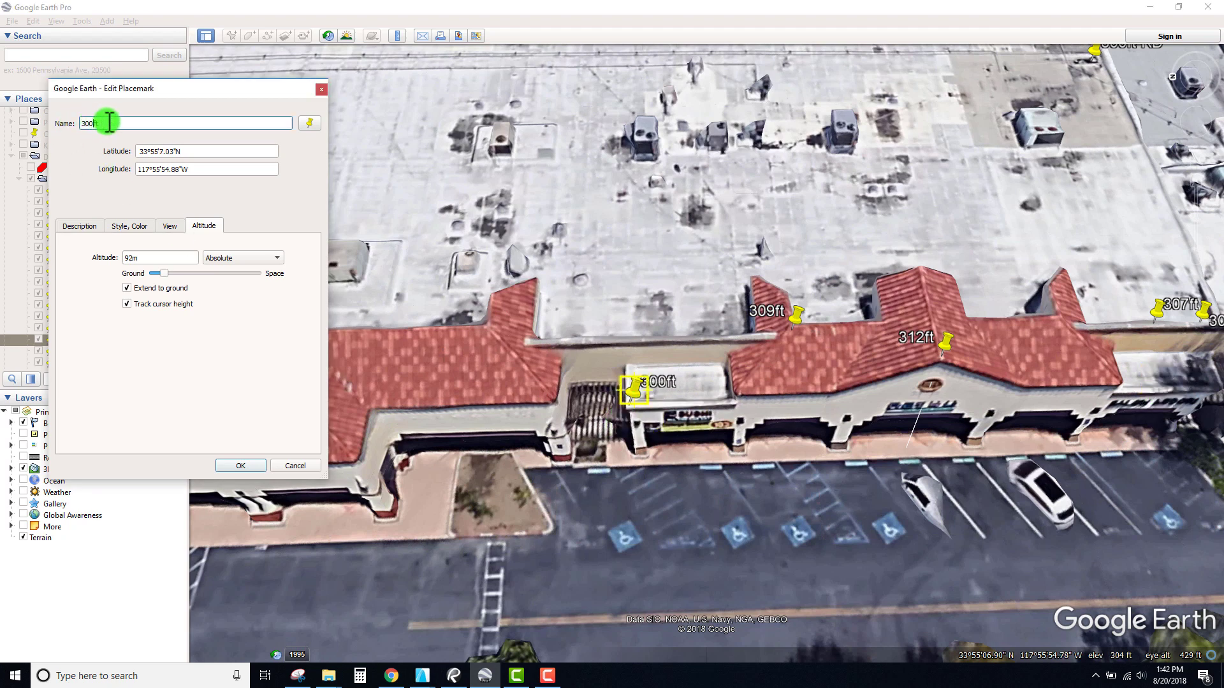
{"action": "left_click_drag", "start_coordinate": [120, 89], "coordinate": [184, 104]}
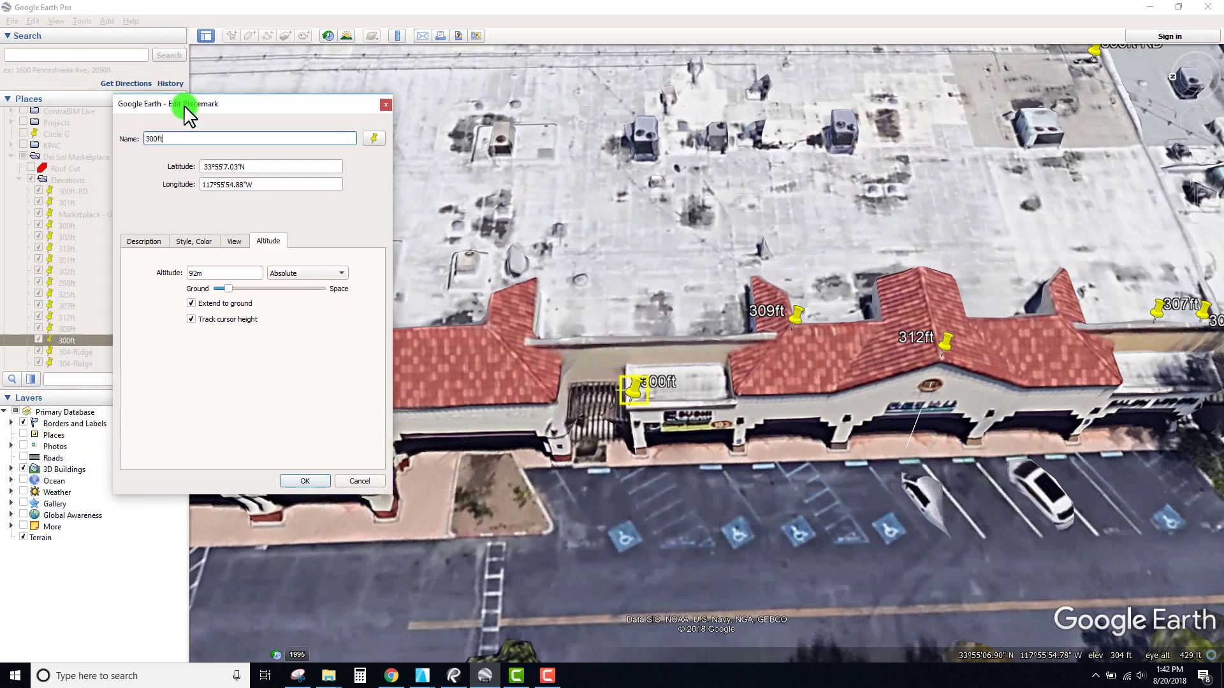
{"action": "left_click", "coordinate": [303, 481]}
Examine the red-tile storefront roofs and the roof edge along the front facade for their elevations
{"action": "left_click_drag", "start_coordinate": [486, 456], "coordinate": [756, 384]}
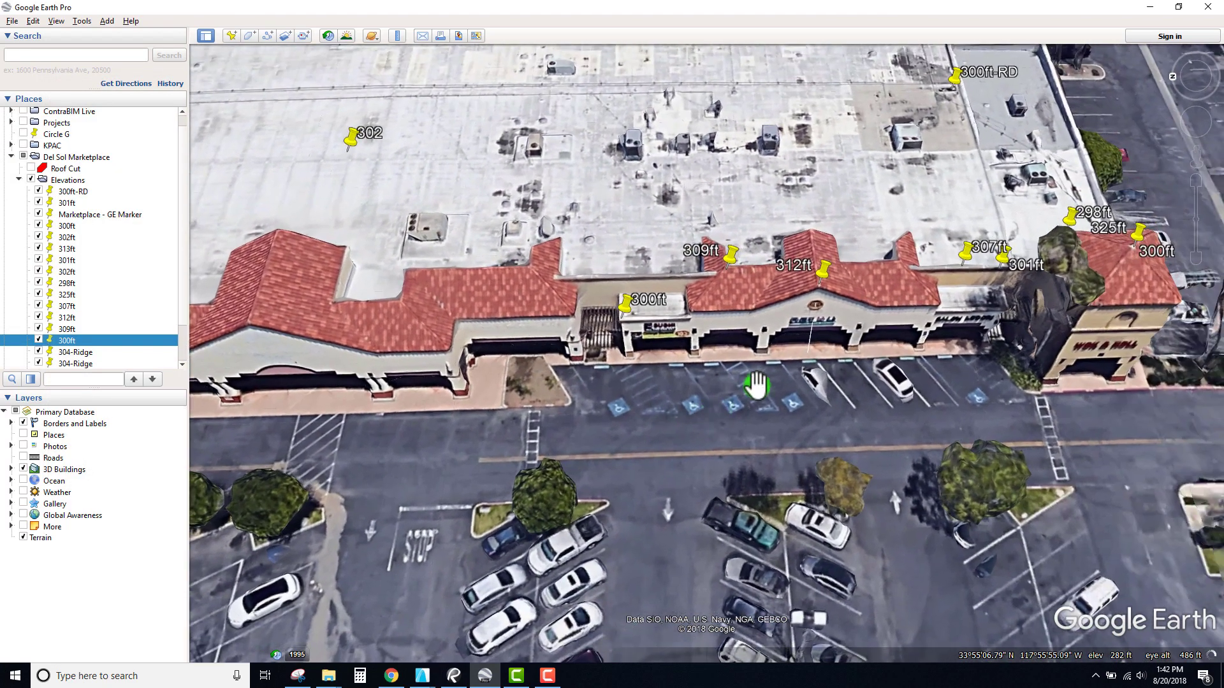
{"action": "middle_click_drag", "start_coordinate": [757, 386], "coordinate": [761, 460]}
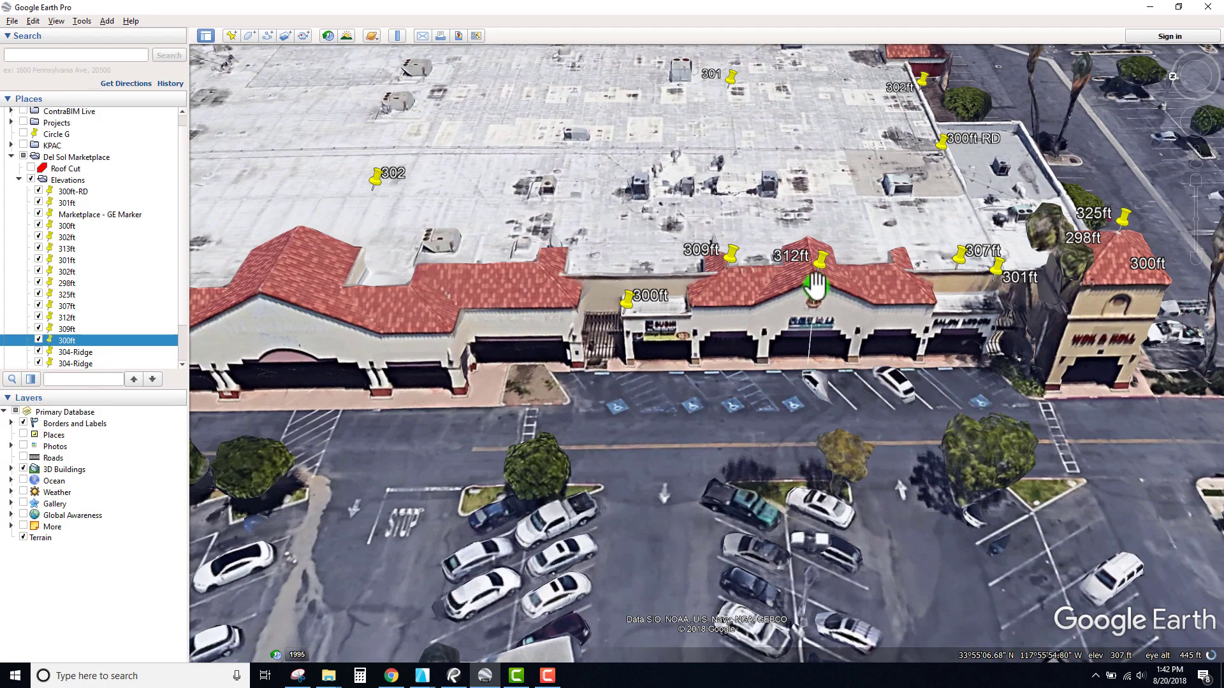
{"action": "left_click_drag", "start_coordinate": [816, 285], "coordinate": [875, 381]}
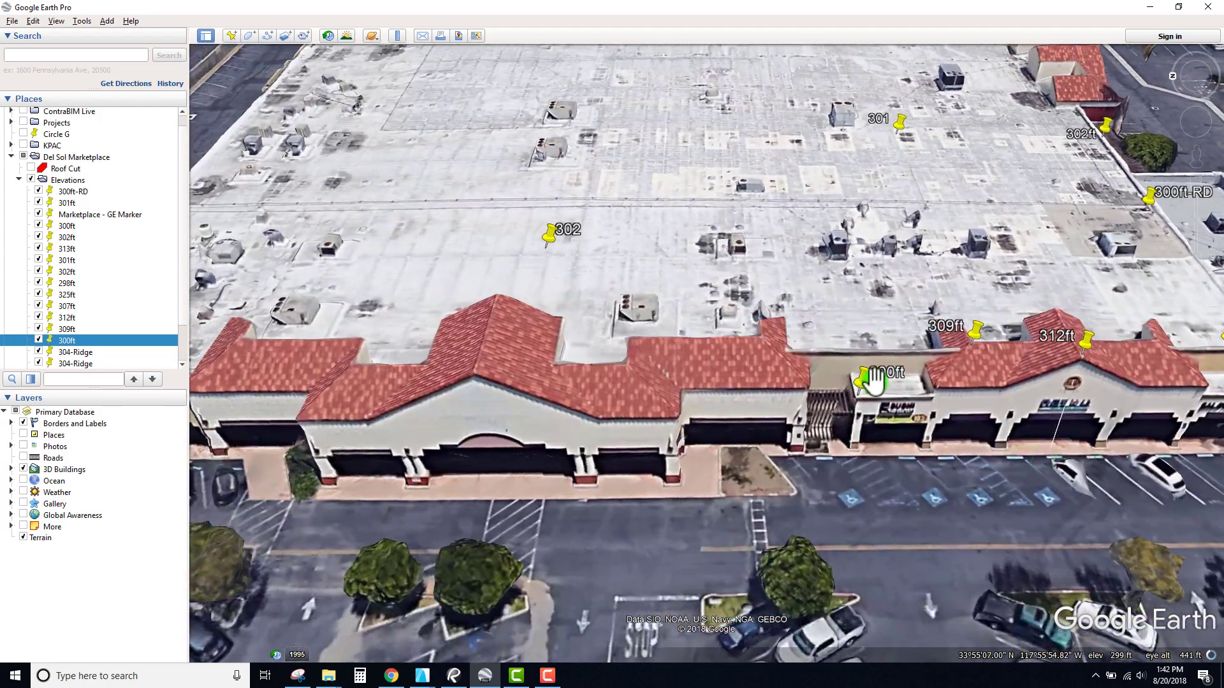
{"action": "scroll", "coordinate": [641, 361], "scroll_direction": "up", "scroll_amount": 3}
{"action": "middle_click_drag", "start_coordinate": [660, 401], "coordinate": [681, 413]}
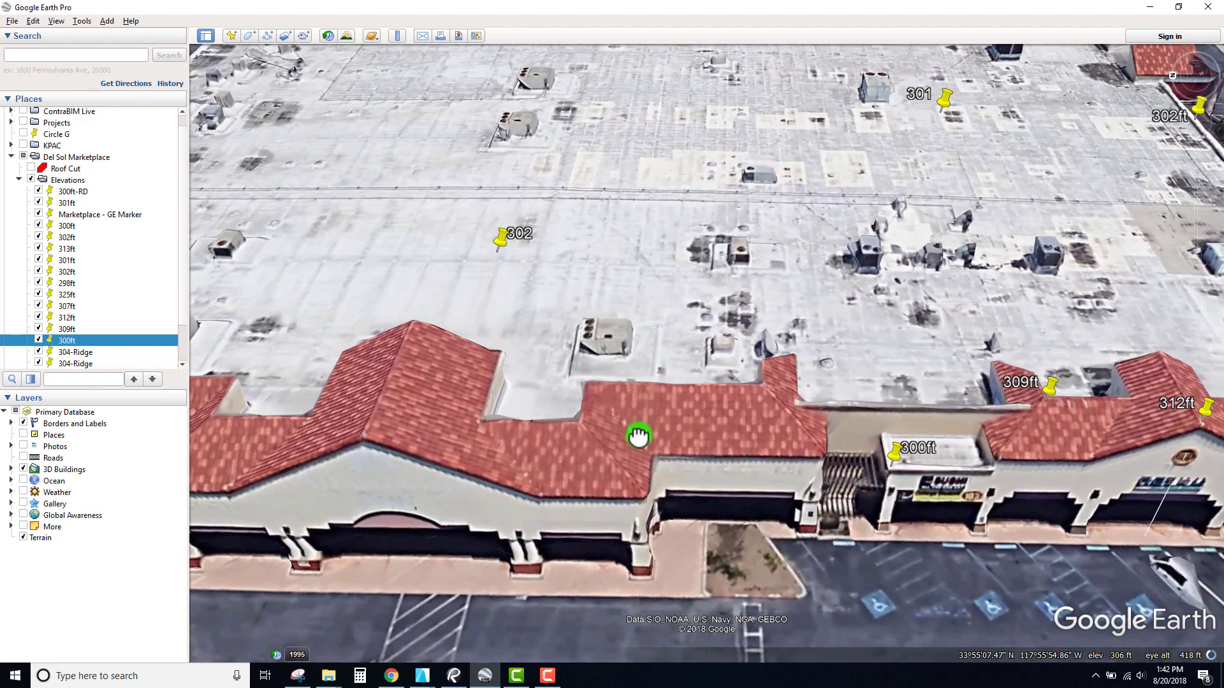
{"action": "left_click_drag", "start_coordinate": [637, 432], "coordinate": [703, 342]}
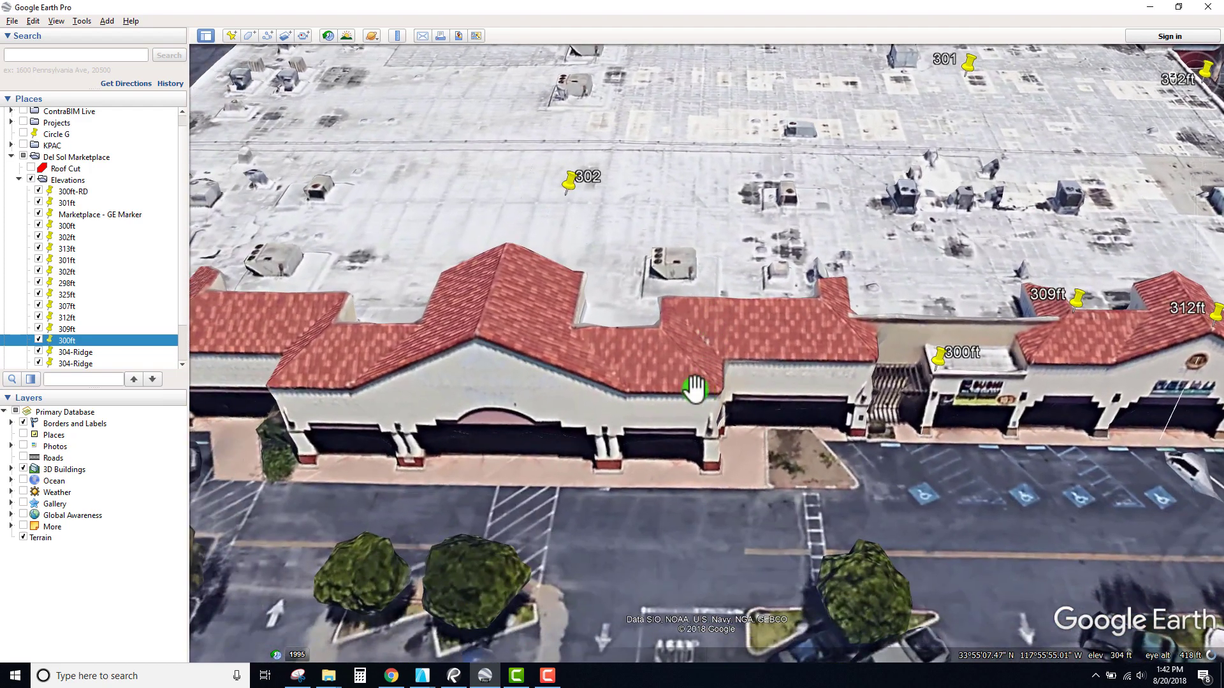
{"action": "left_click_drag", "start_coordinate": [694, 389], "coordinate": [686, 422]}
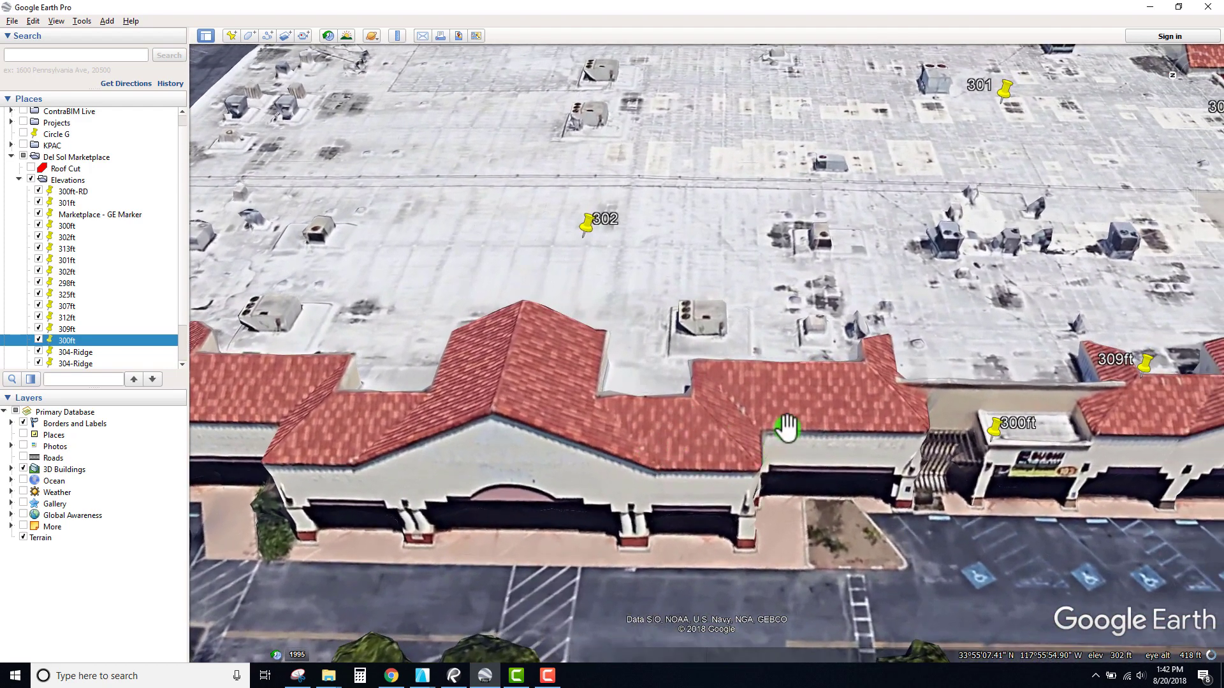
{"action": "left_click_drag", "start_coordinate": [787, 428], "coordinate": [664, 402]}
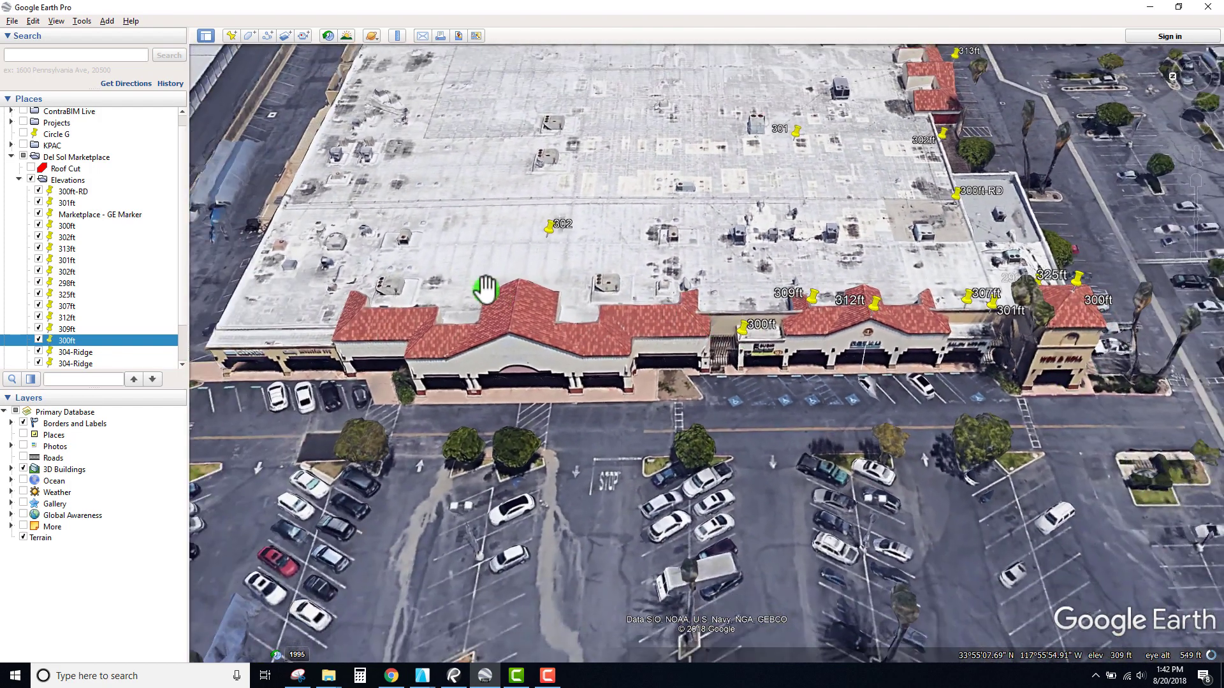
{"action": "left_click_drag", "start_coordinate": [484, 290], "coordinate": [547, 395]}
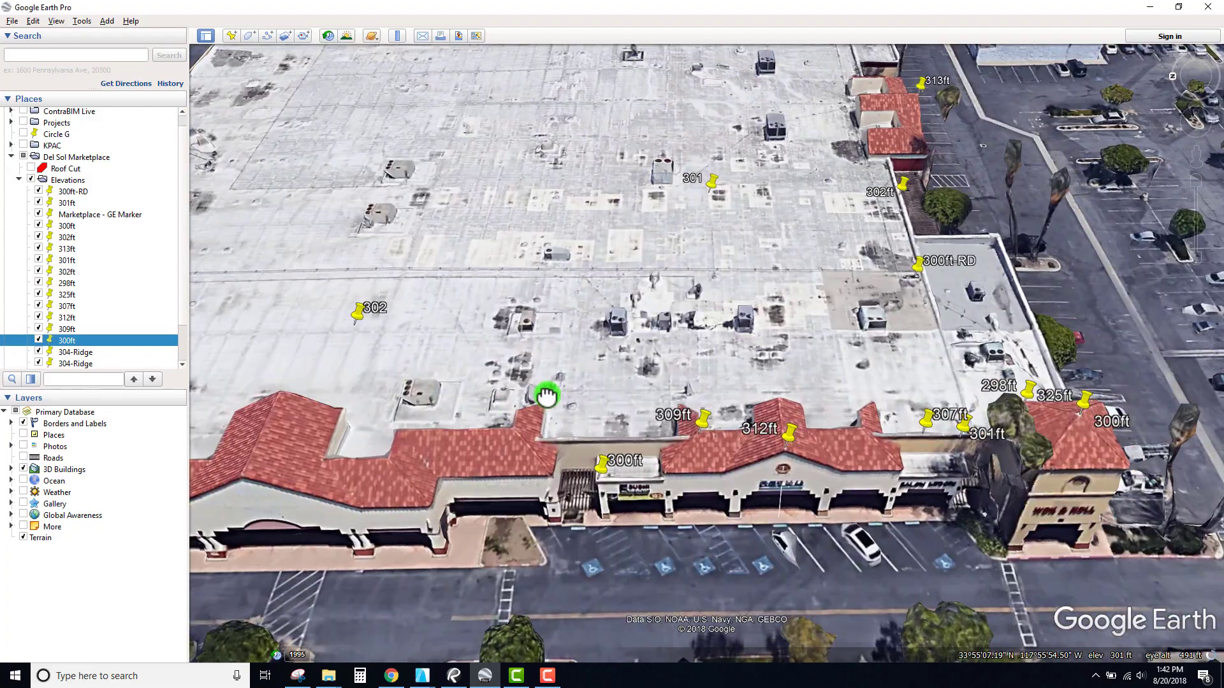
Show the Roof Cut polygon over the whole marketplace building together with the elevation placemarks
{"action": "scroll", "coordinate": [558, 375], "scroll_direction": "down", "scroll_amount": 4}
{"action": "middle_click_drag", "start_coordinate": [455, 332], "coordinate": [572, 345]}
{"action": "left_click_drag", "start_coordinate": [657, 315], "coordinate": [645, 424]}
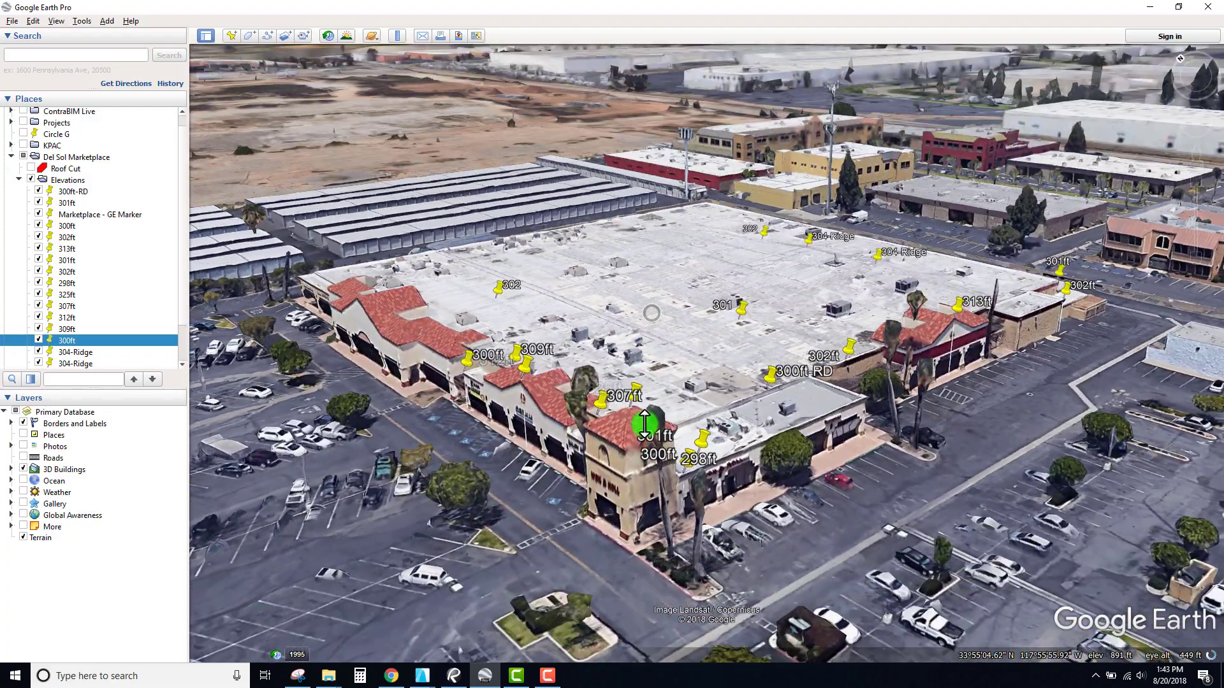
{"action": "middle_click_drag", "start_coordinate": [804, 386], "coordinate": [797, 317]}
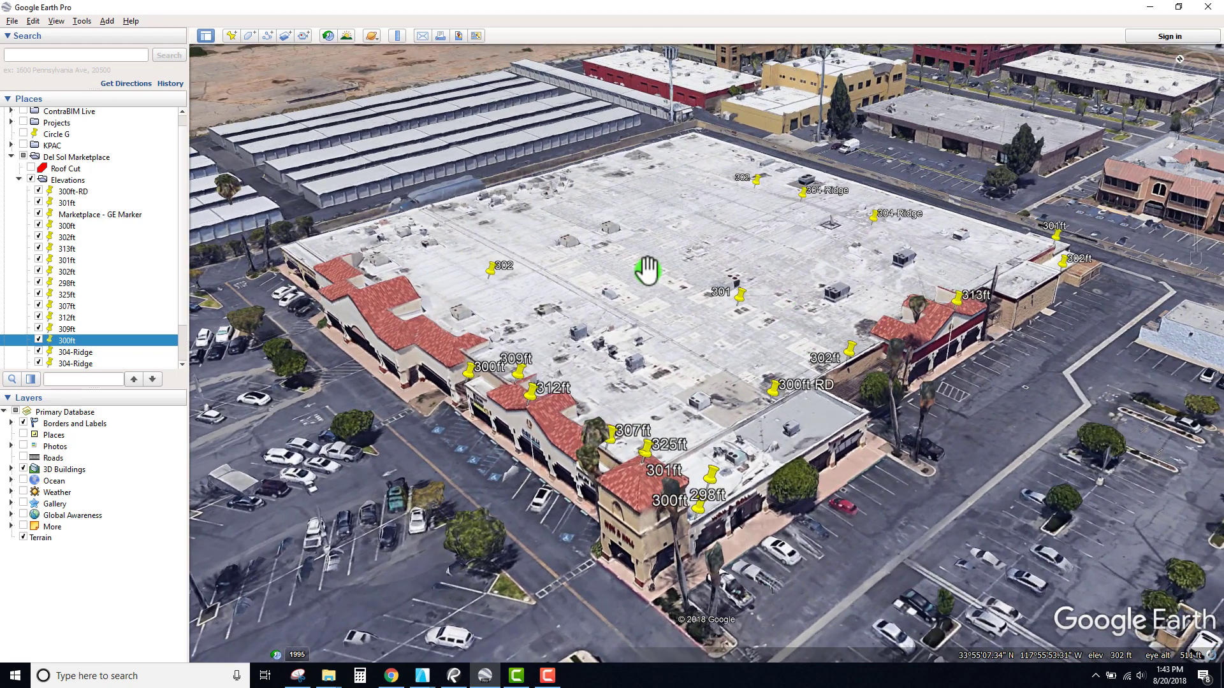
{"action": "middle_click_drag", "start_coordinate": [660, 272], "coordinate": [612, 244]}
{"action": "left_click", "coordinate": [31, 168]}
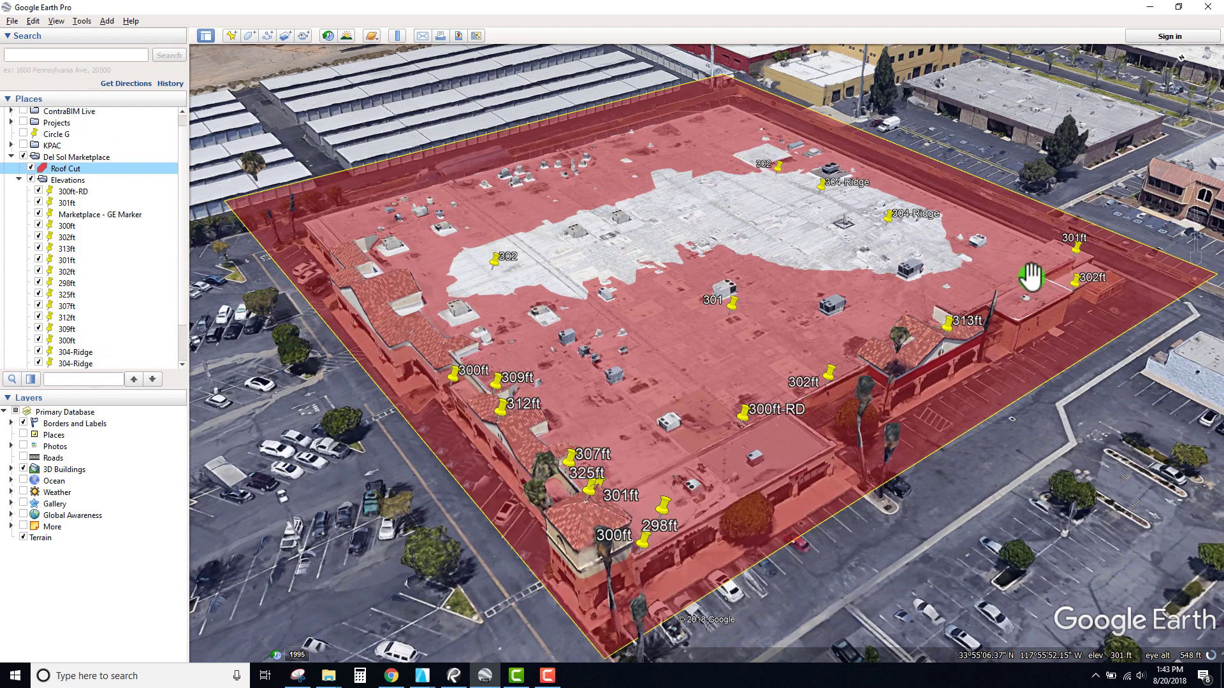